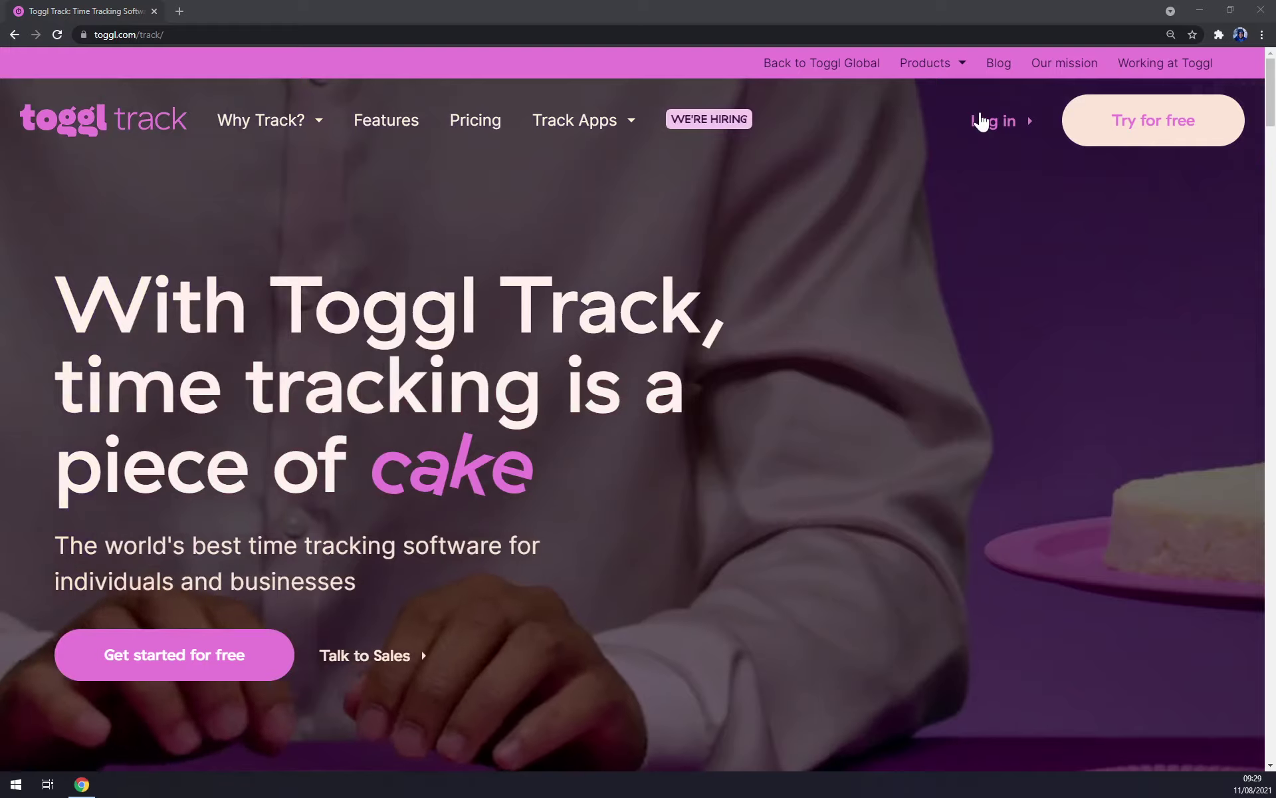
Sign in to Toggl Track with a Google account from the login page
left_click(981, 121)
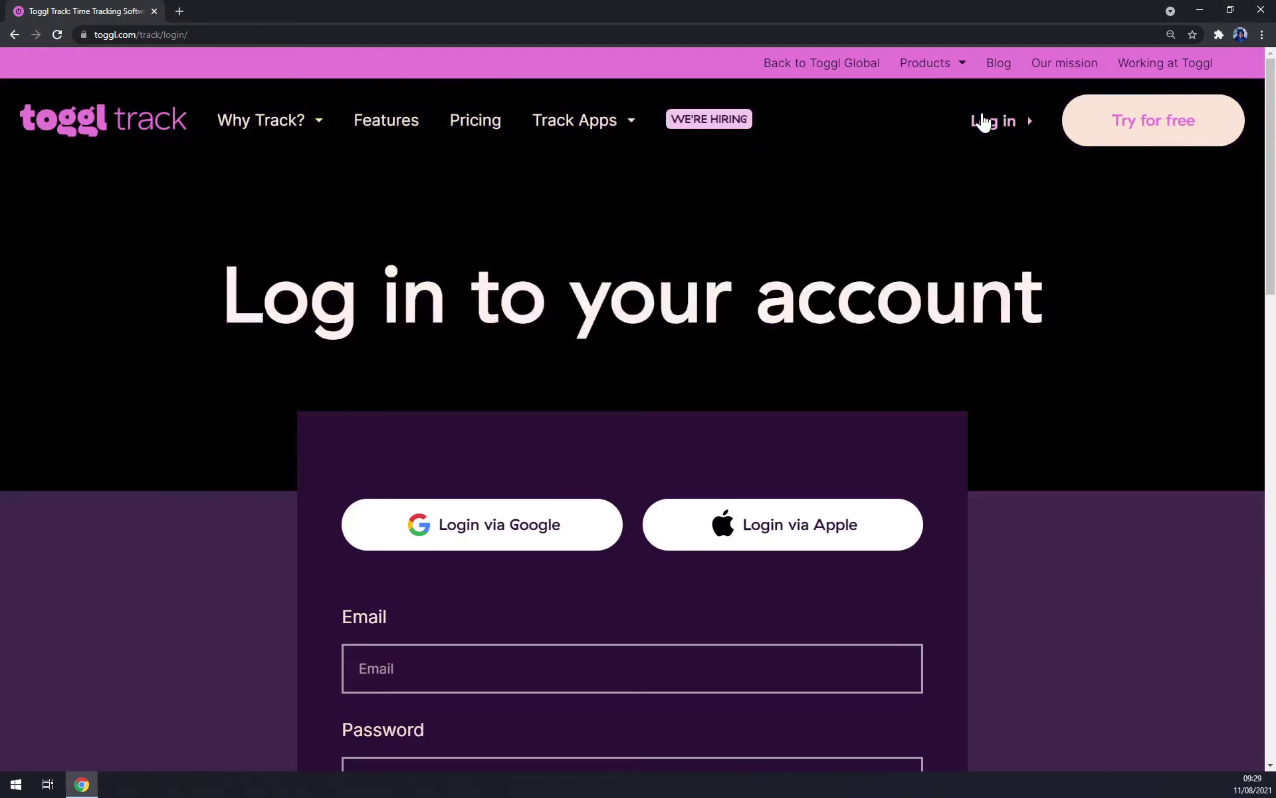
scroll(711, 274, "down", 5)
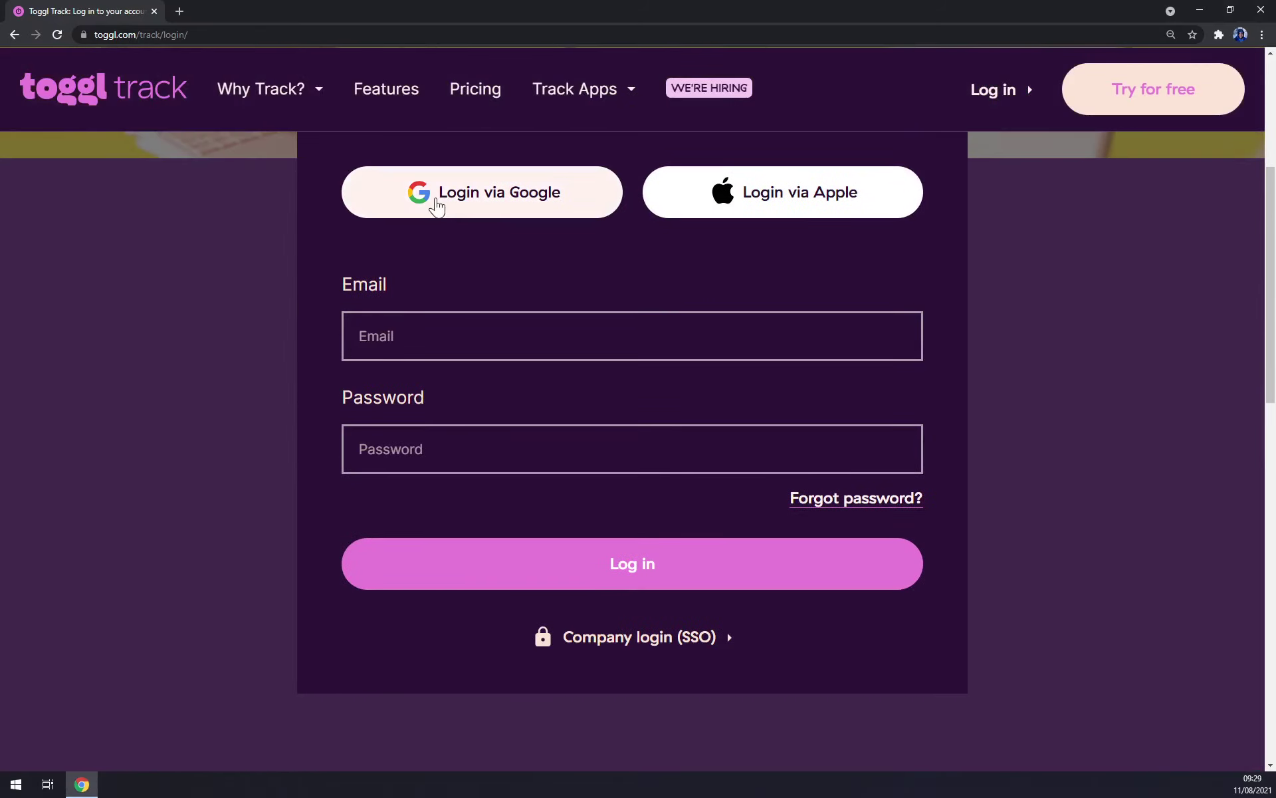
scroll(596, 311, "up", 1)
left_click(502, 284)
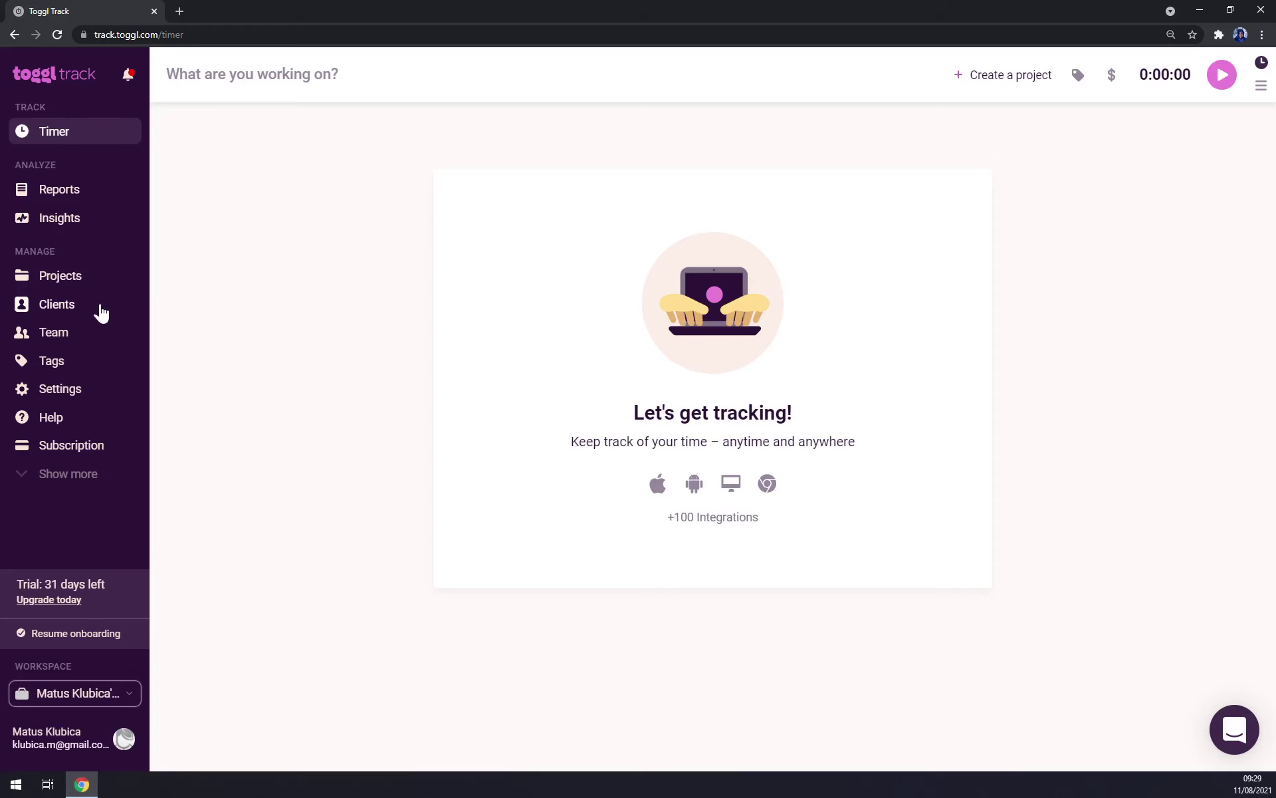
Expand and collapse the extra sidebar sections, and dismiss the new project form unused
left_click(98, 480)
scroll(58, 441, "down", 1)
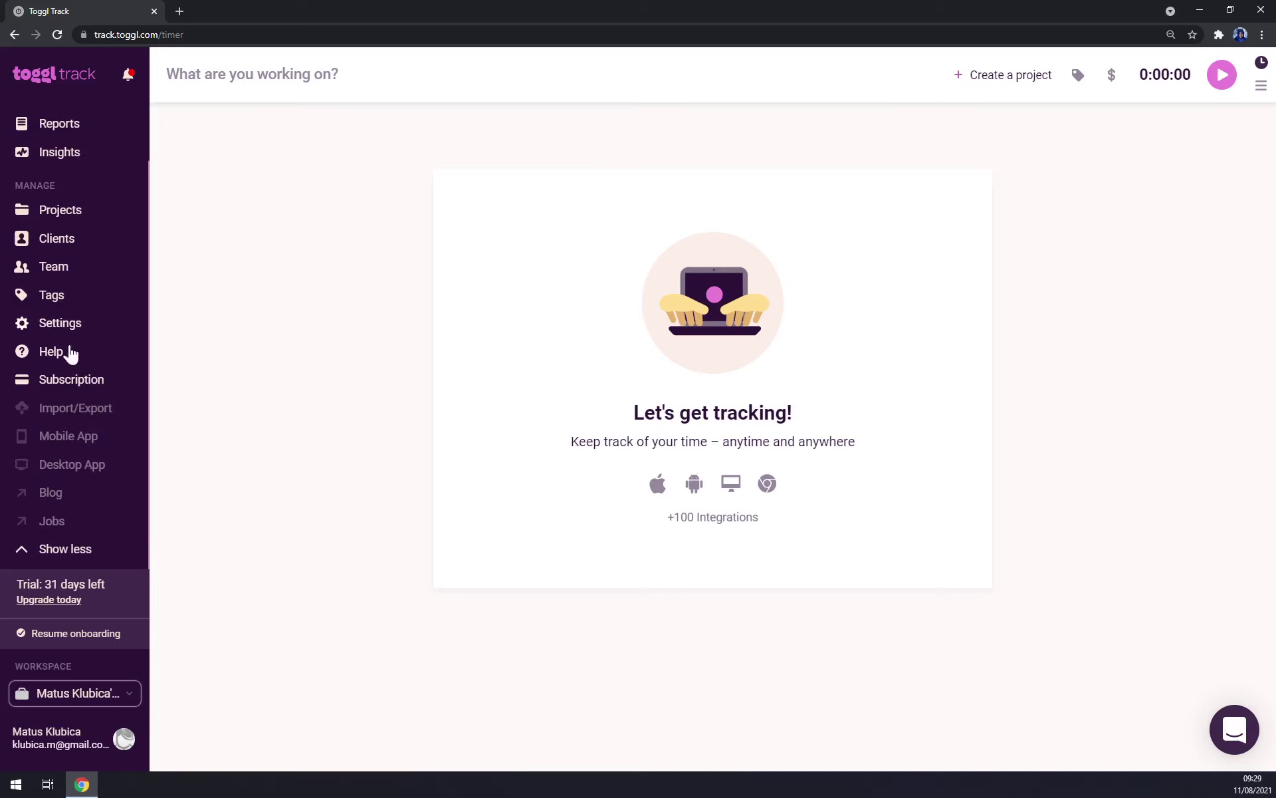
left_click(44, 552)
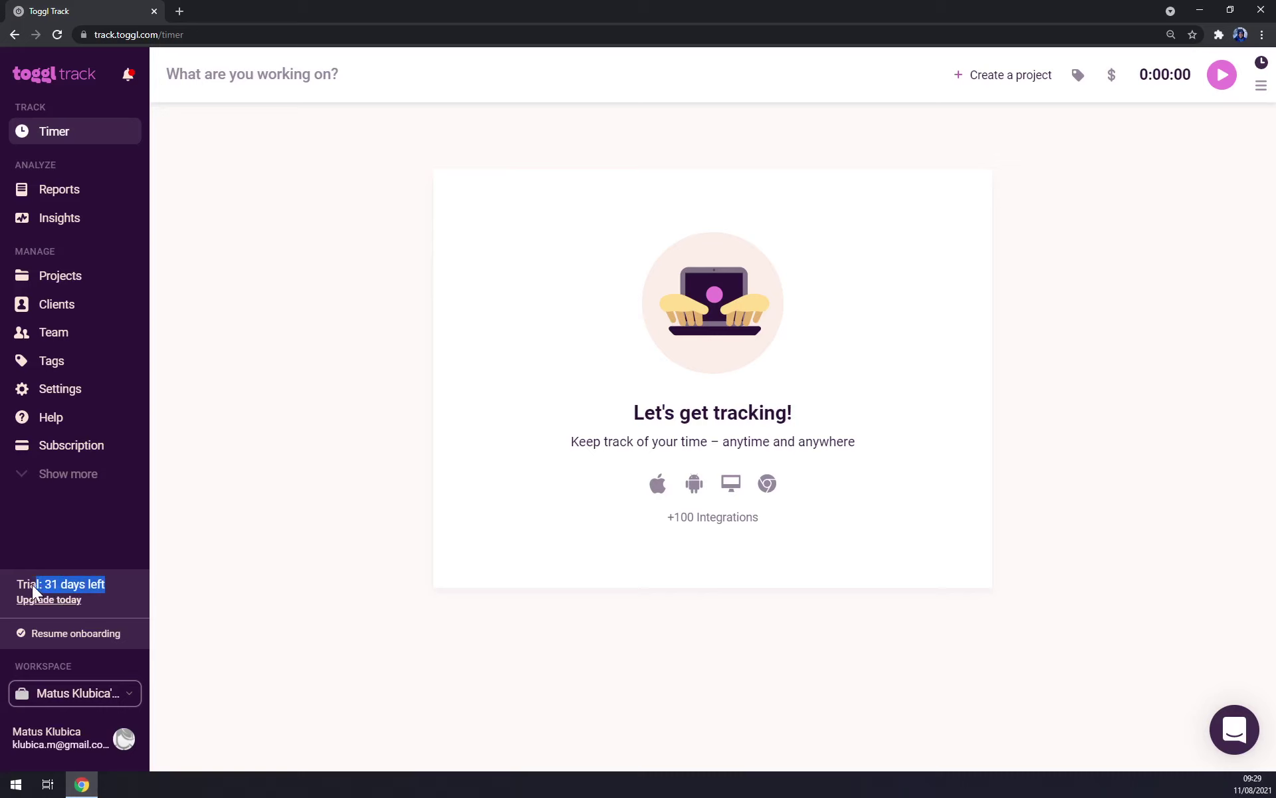
left_click(306, 356)
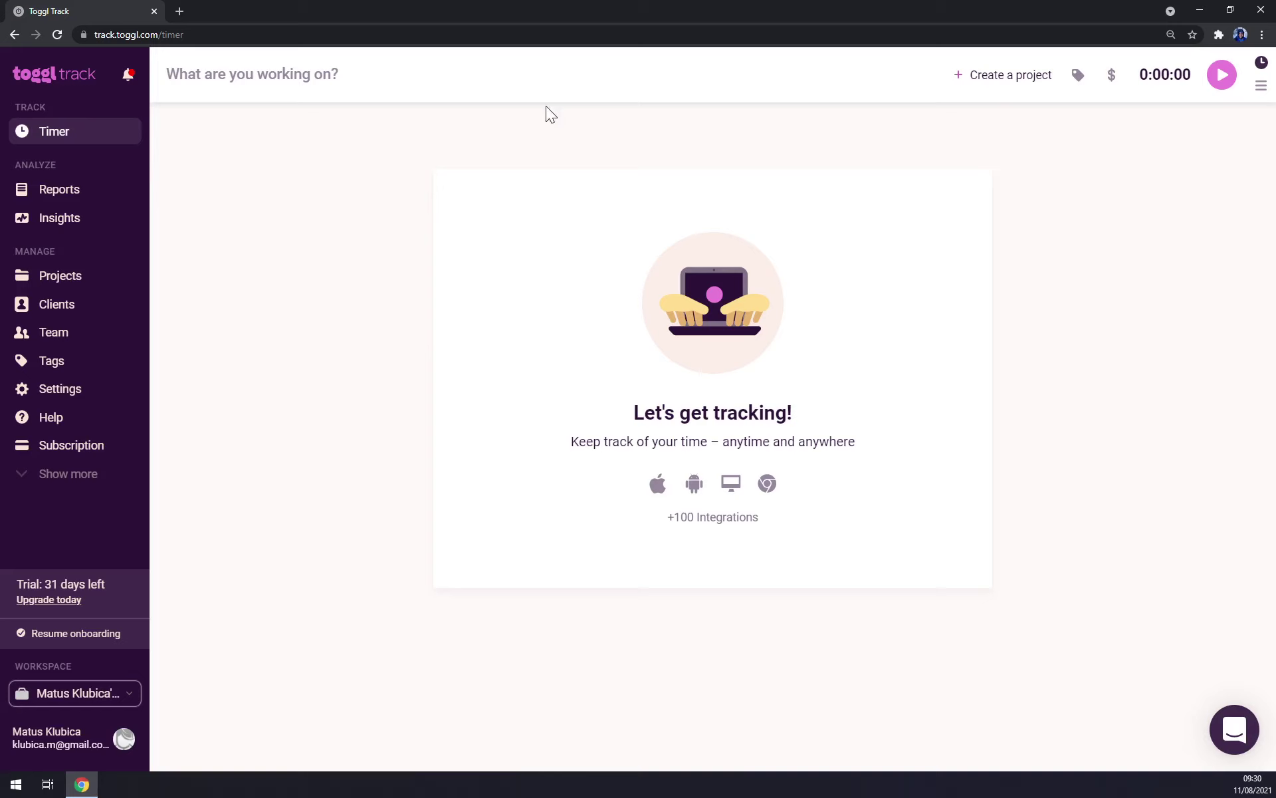
left_click(1000, 83)
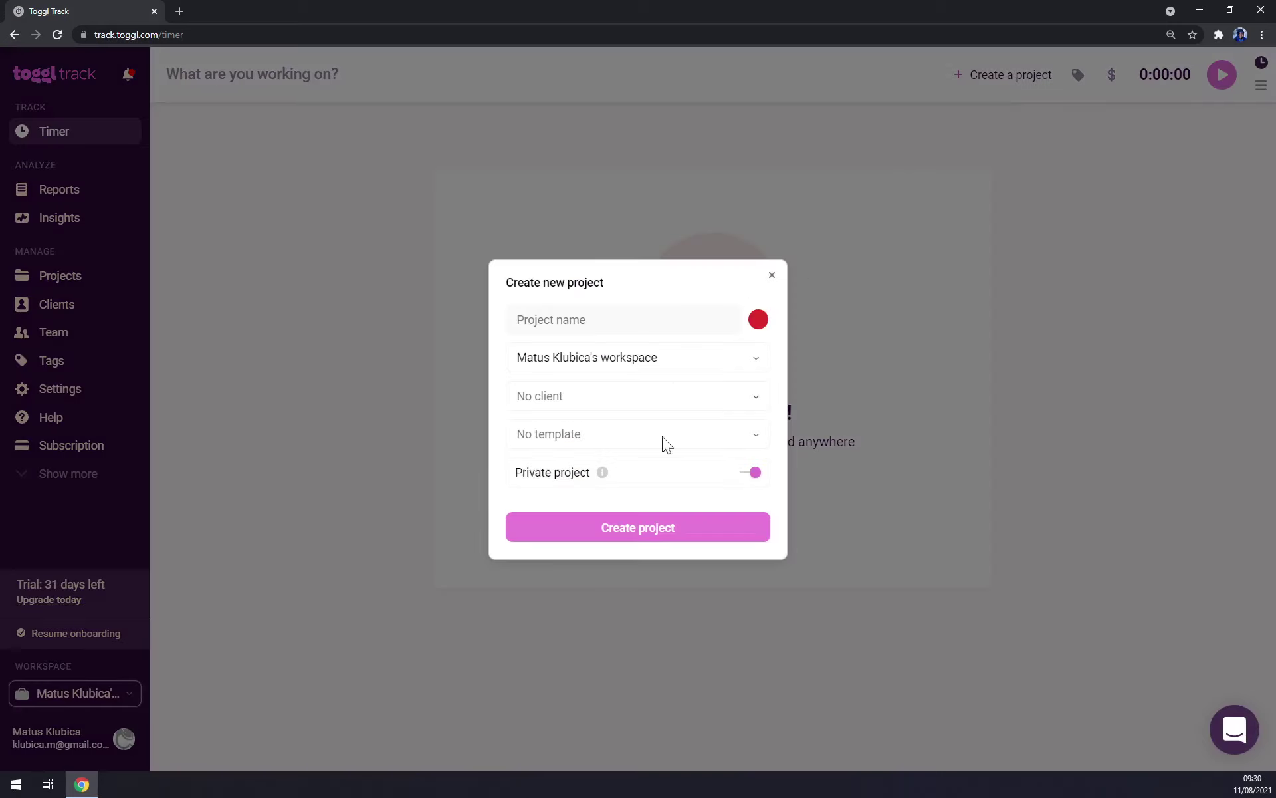
left_click(773, 276)
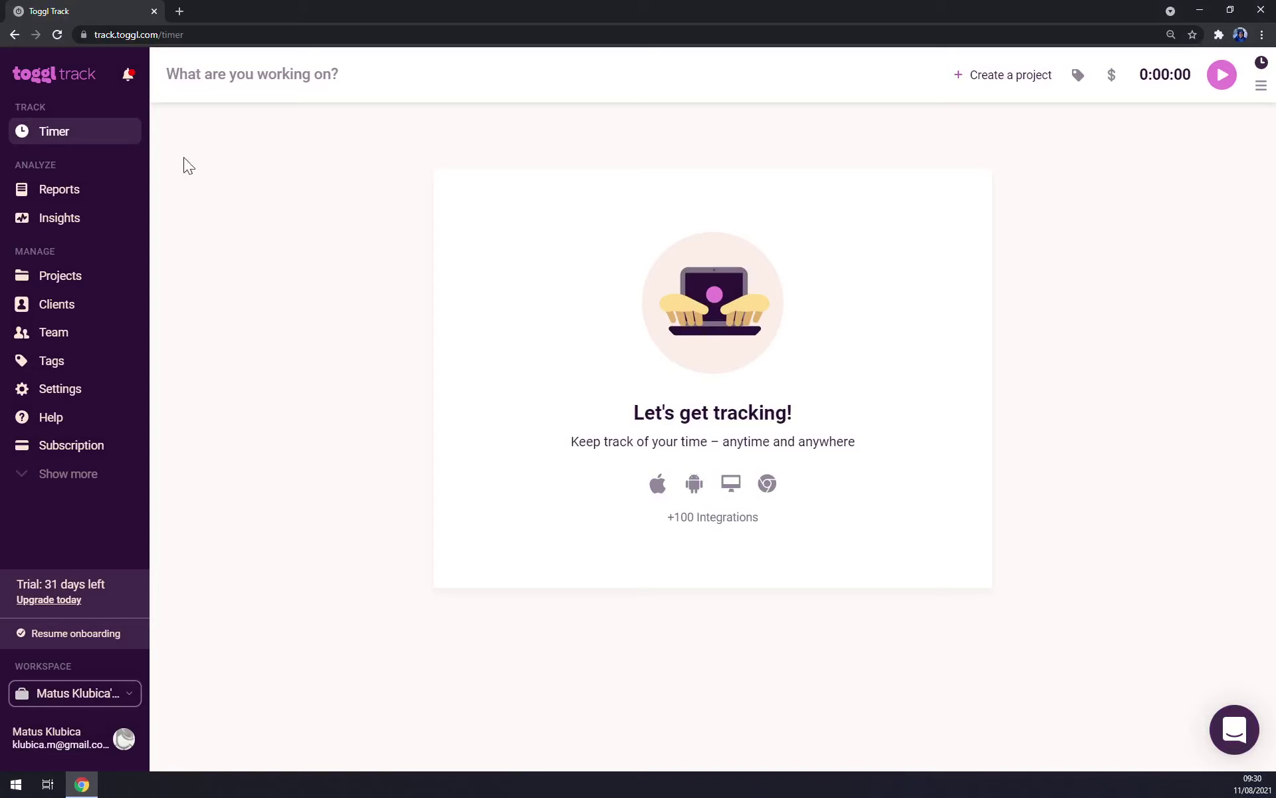
Browse the empty Reports, Insights, Projects and Clients pages, ending on workspace Settings
left_click(85, 190)
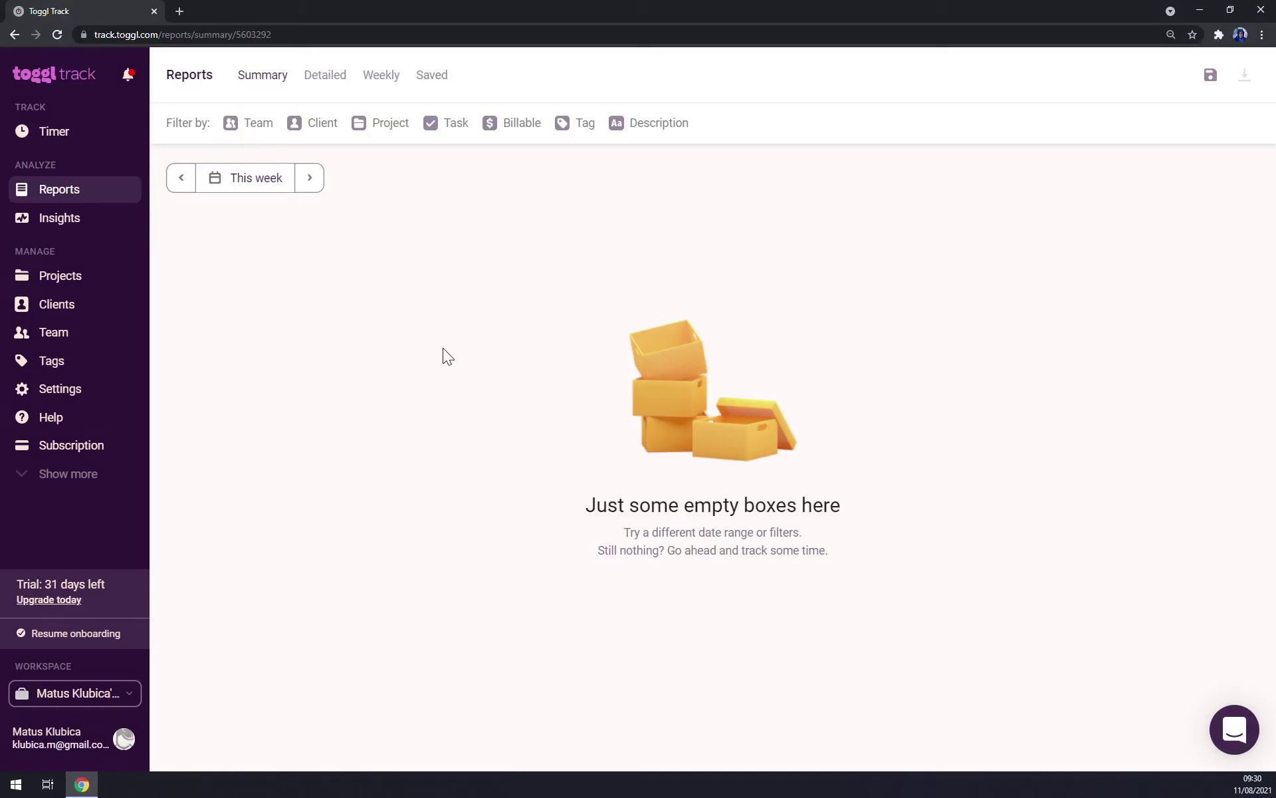
left_click(103, 224)
left_click(74, 279)
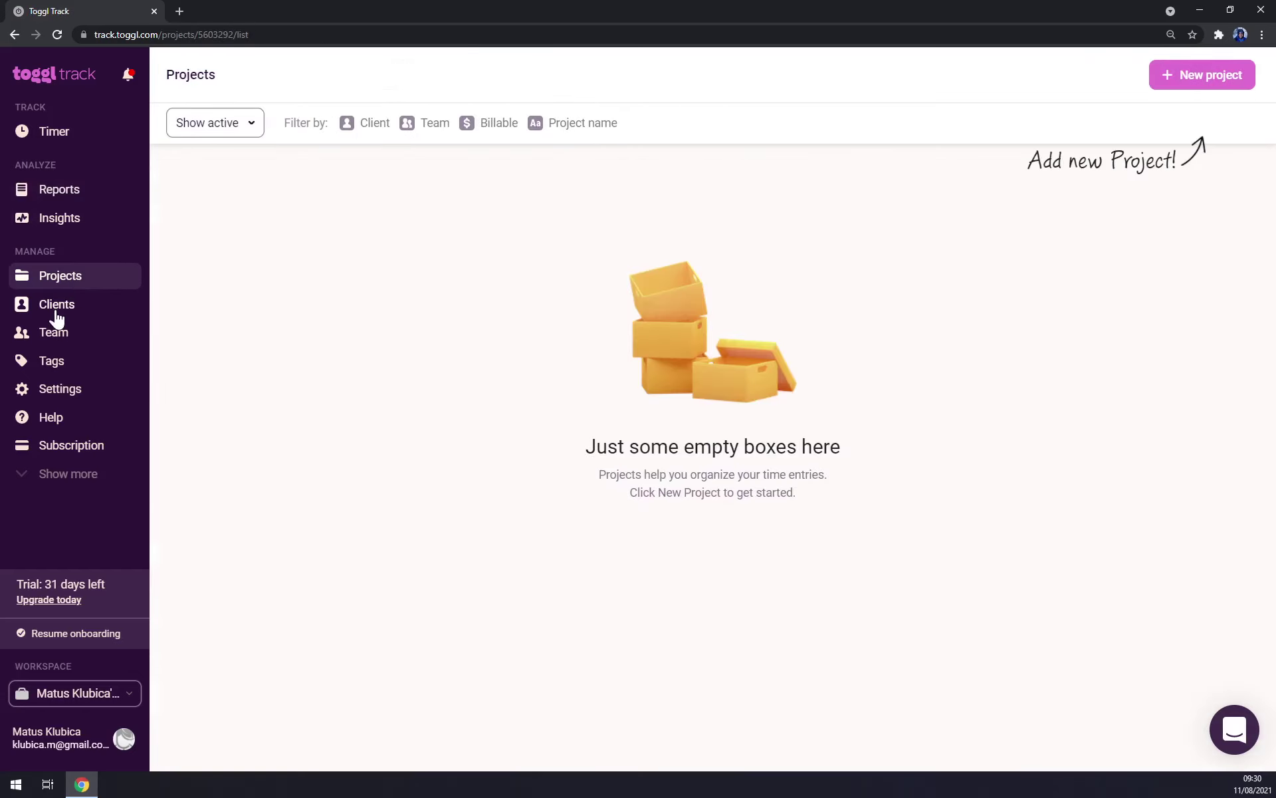
left_click(58, 318)
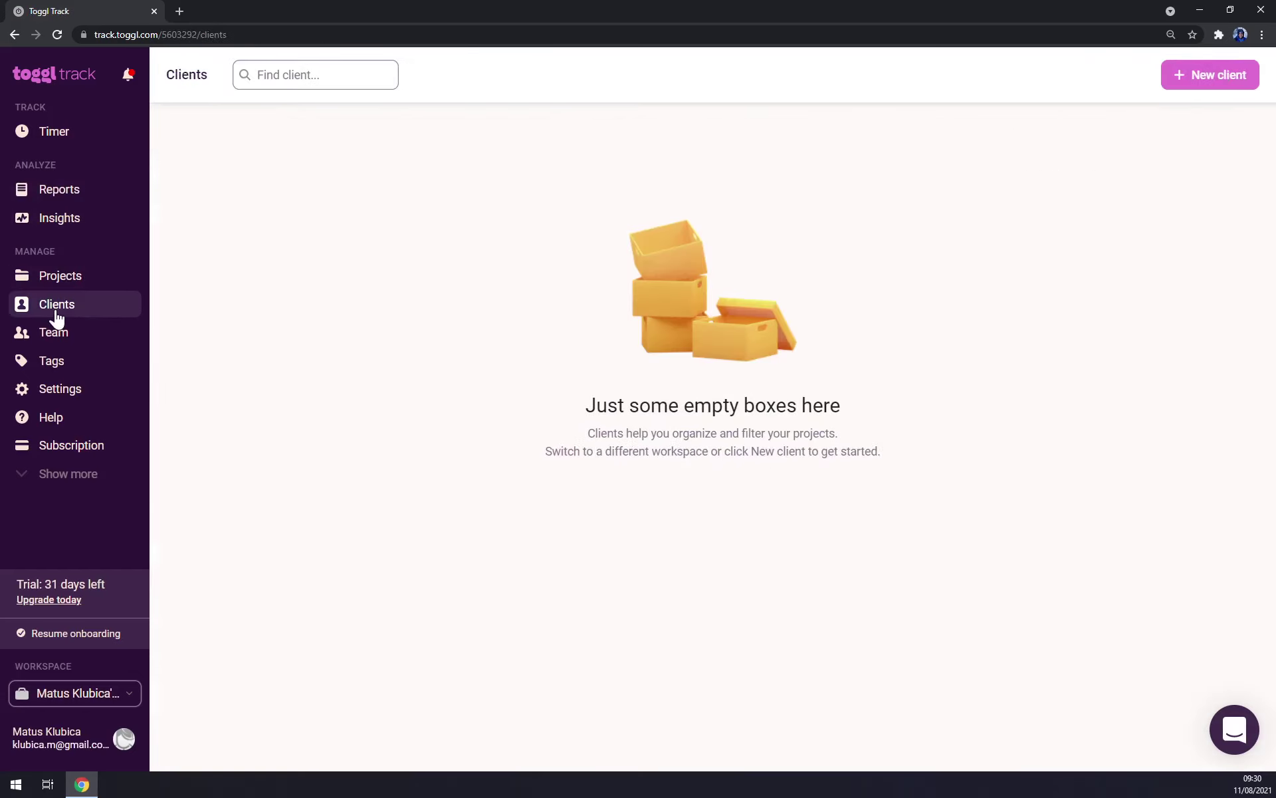
left_click(62, 393)
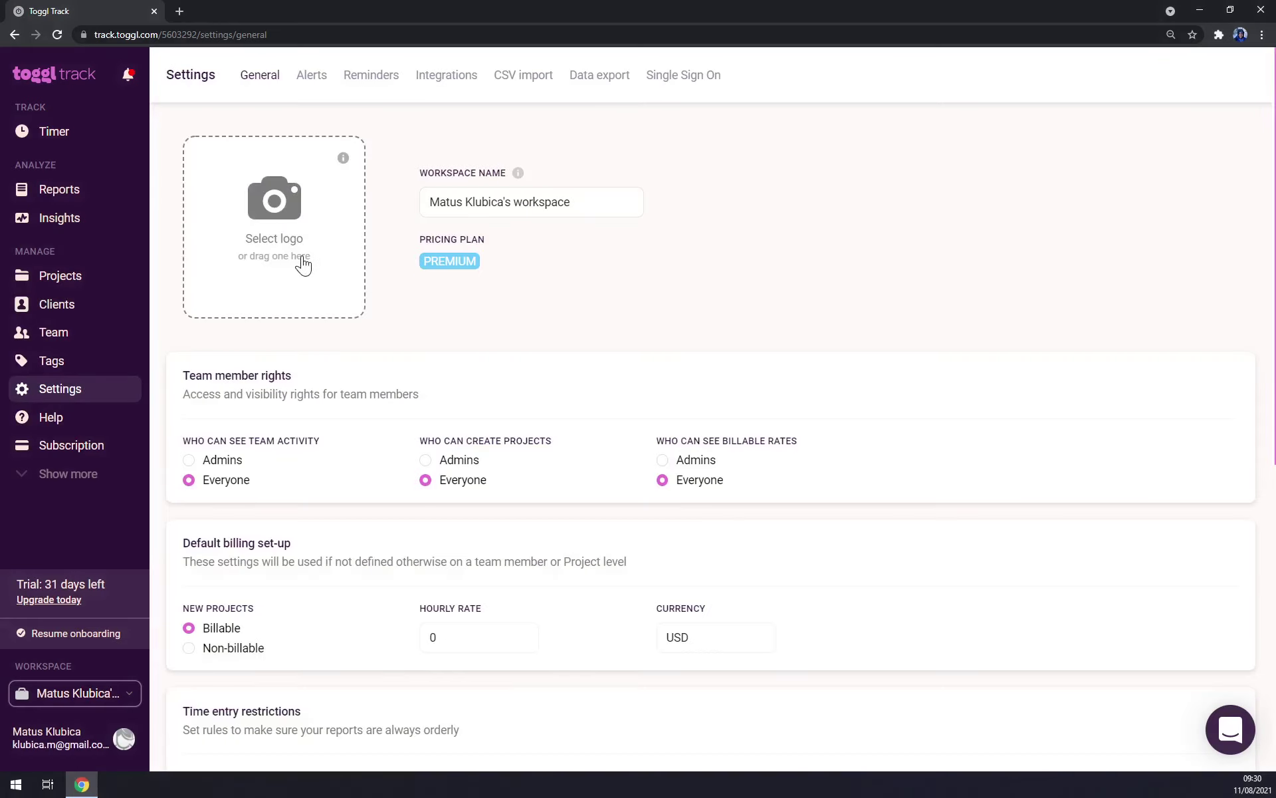
Keep the New projects default set to Billable after toggling it back and forth
left_click(522, 202)
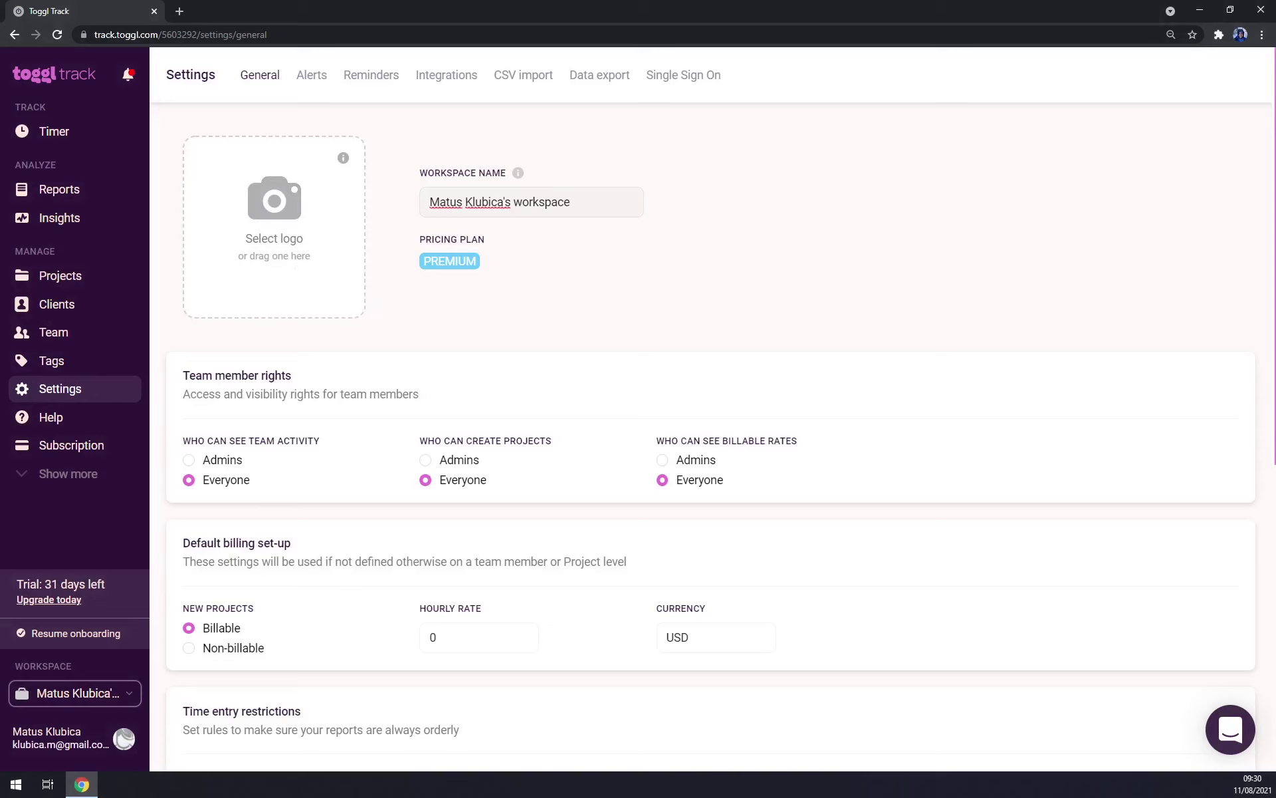
scroll(299, 362, "down", 2)
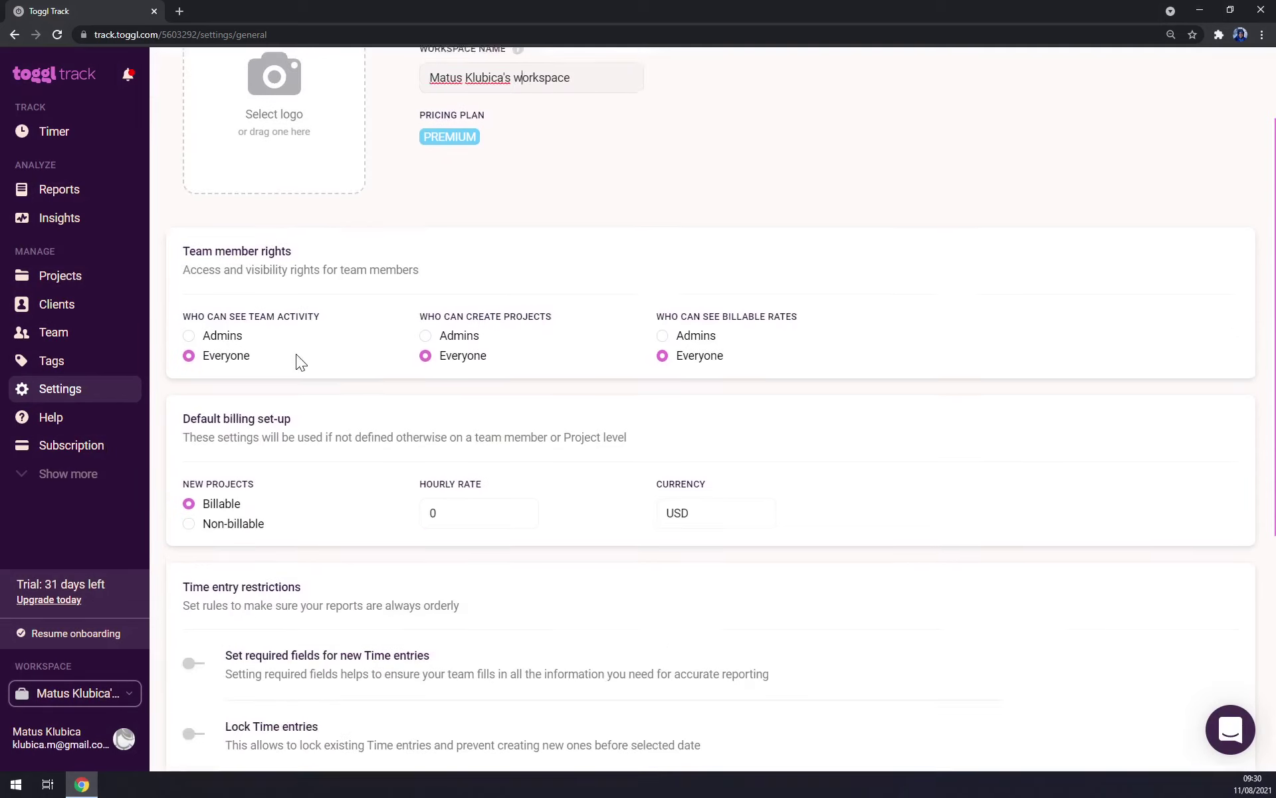
scroll(299, 362, "down", 3)
scroll(313, 339, "up", 2)
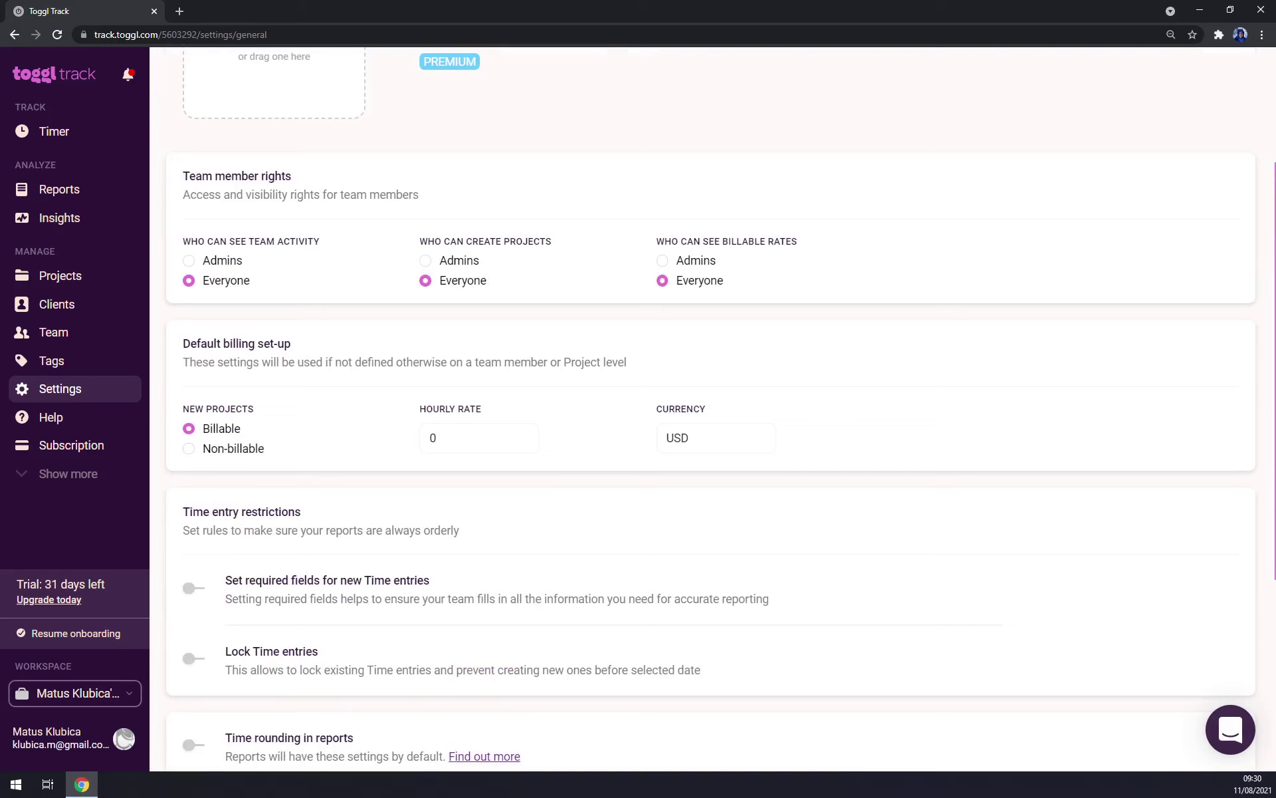
left_click(250, 448)
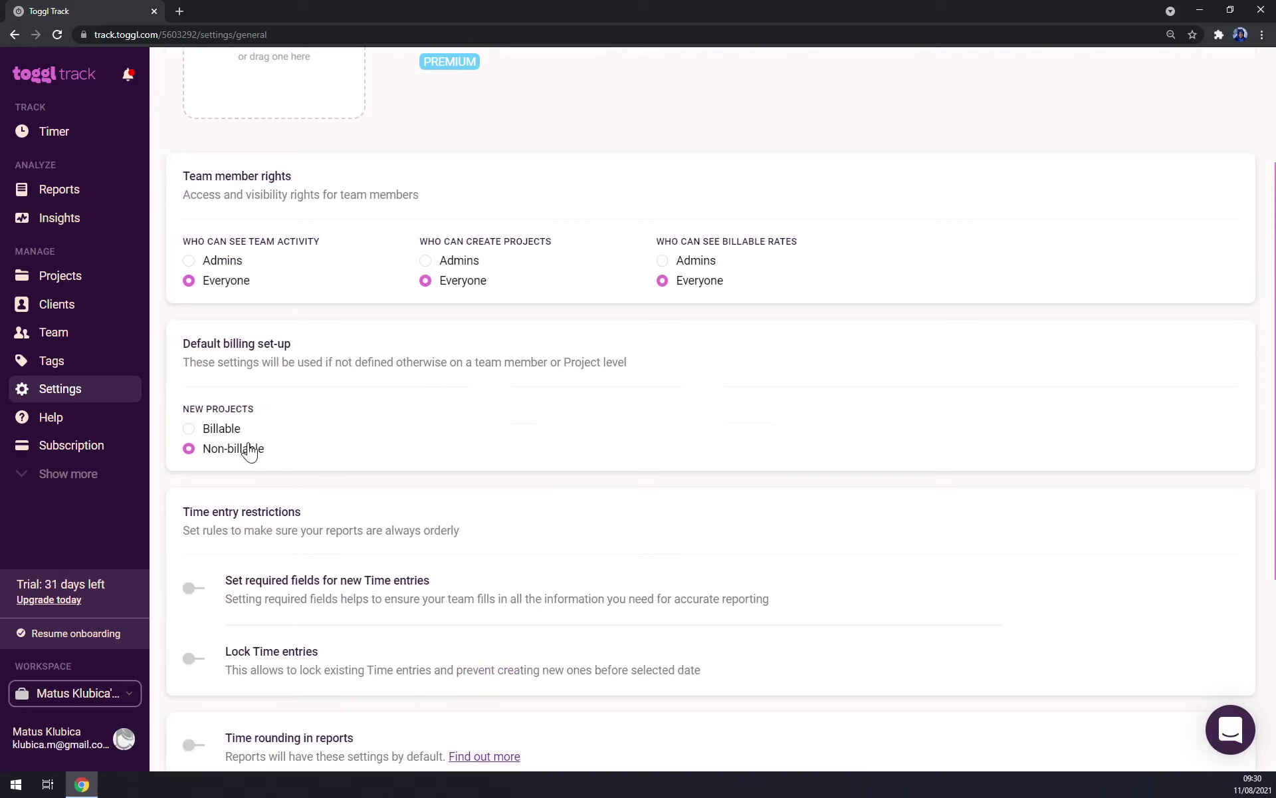
left_click(234, 433)
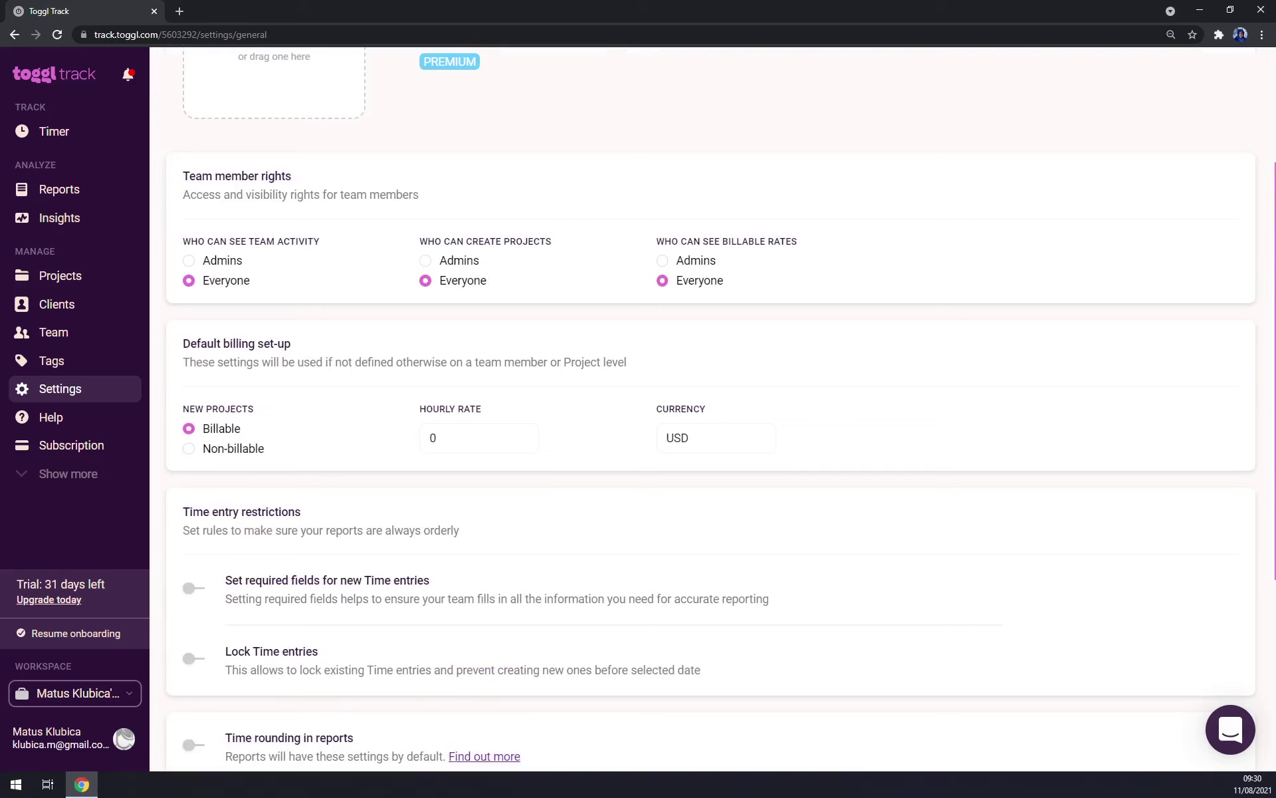
left_click(238, 449)
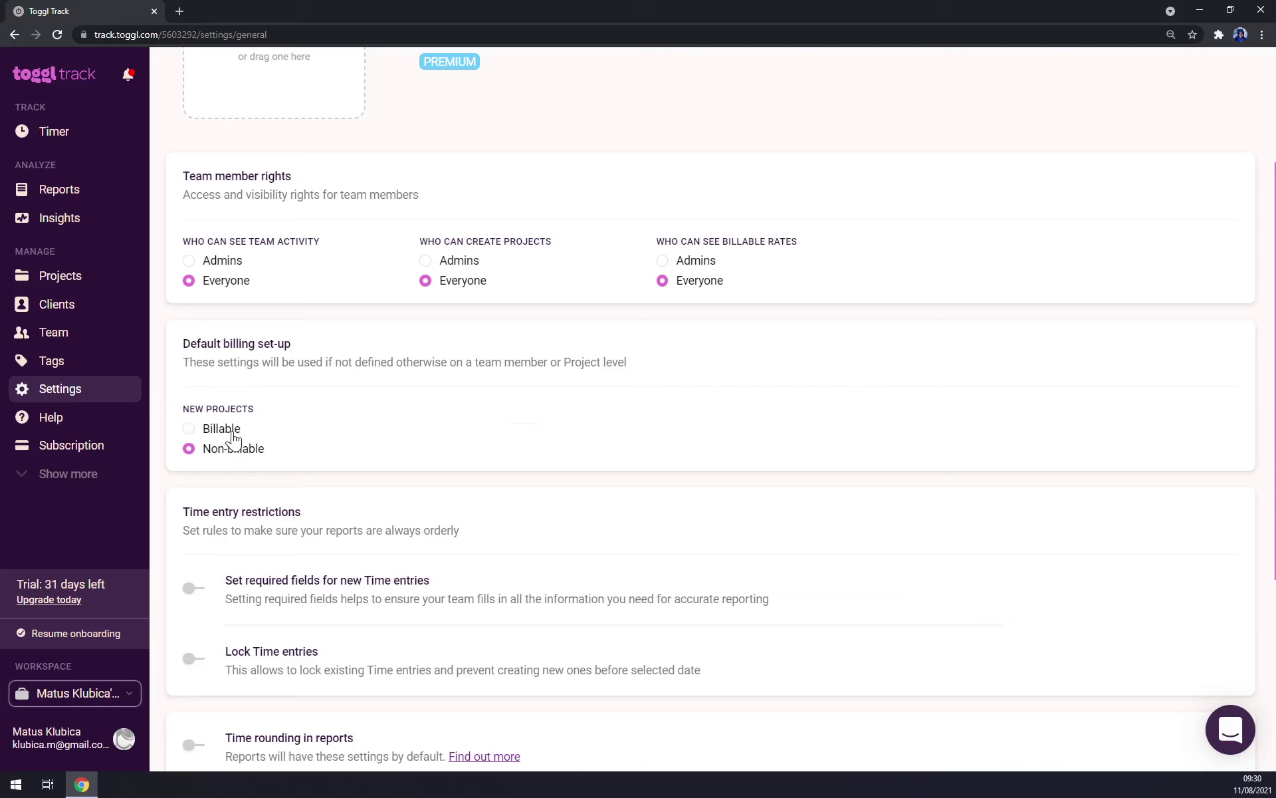
left_click(233, 434)
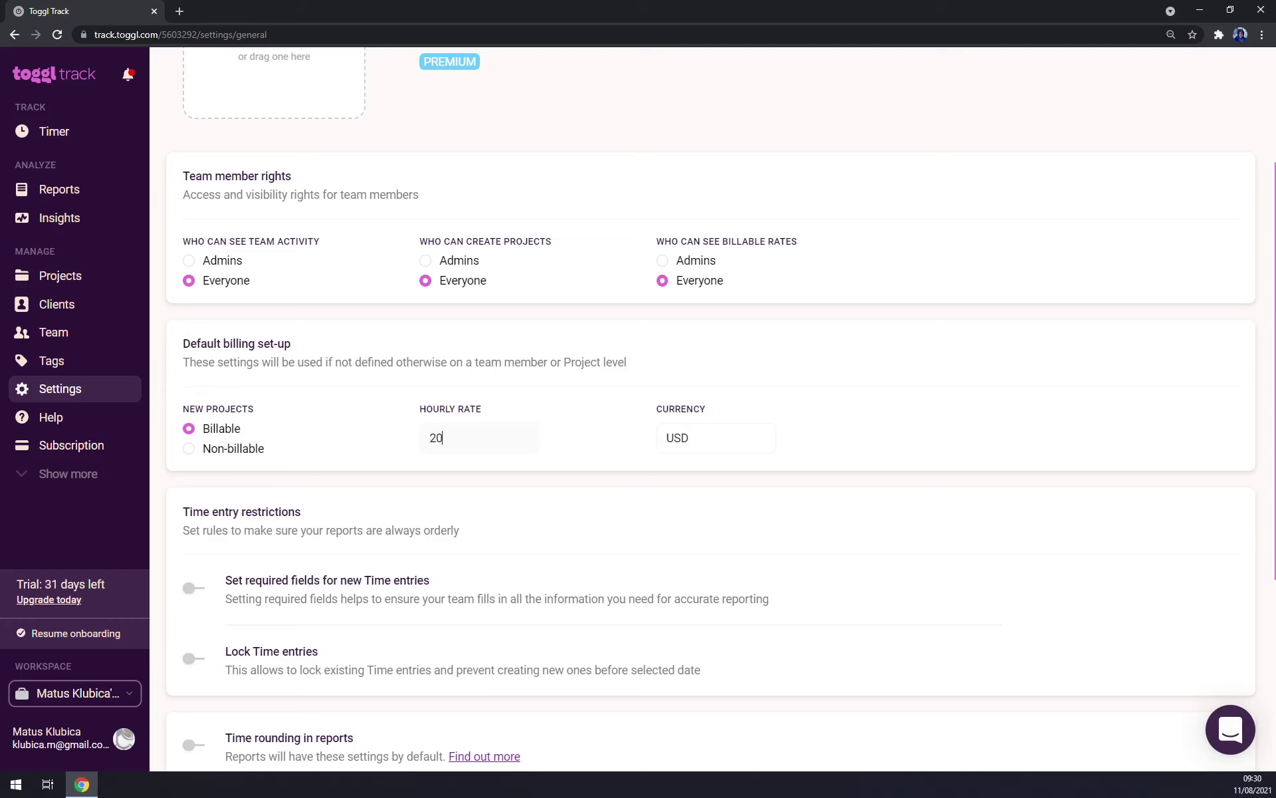
Set the default hourly rate to 20 USD and confirm the rate change
left_click(665, 434)
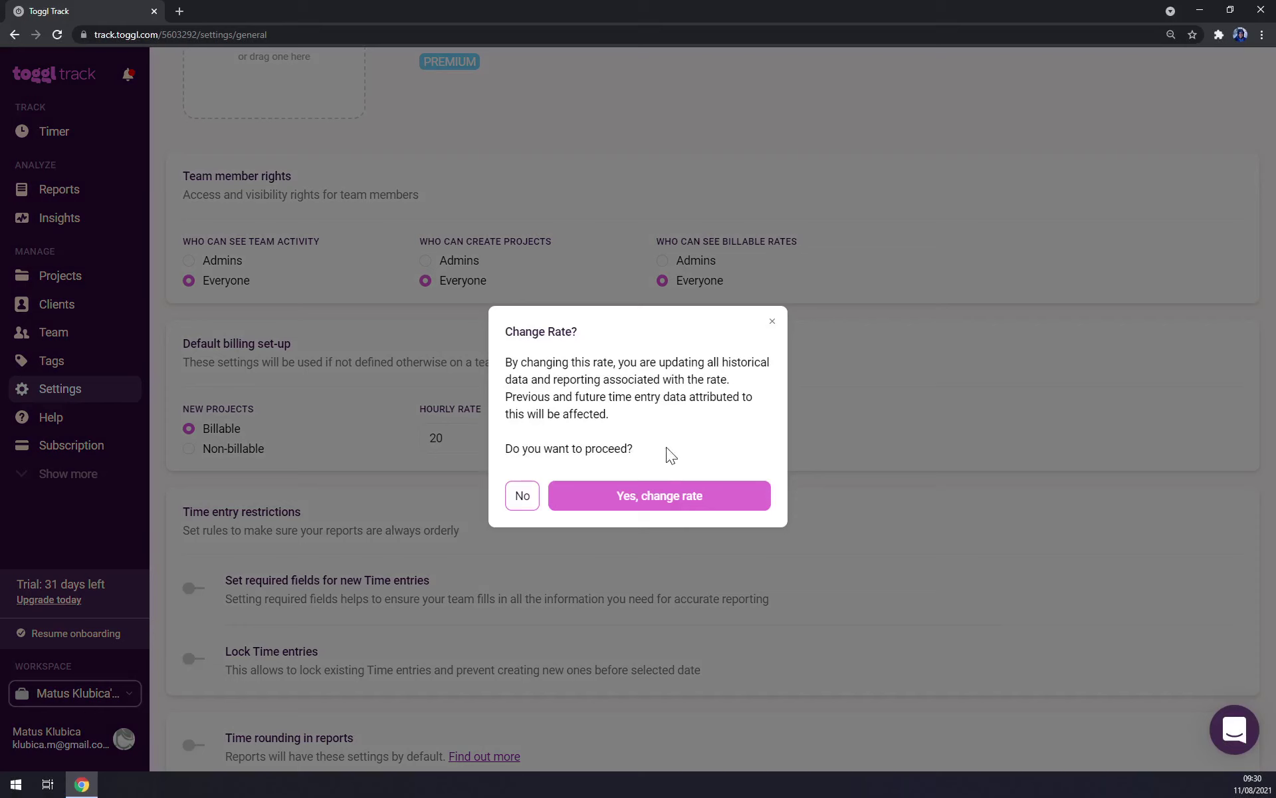
left_click(676, 515)
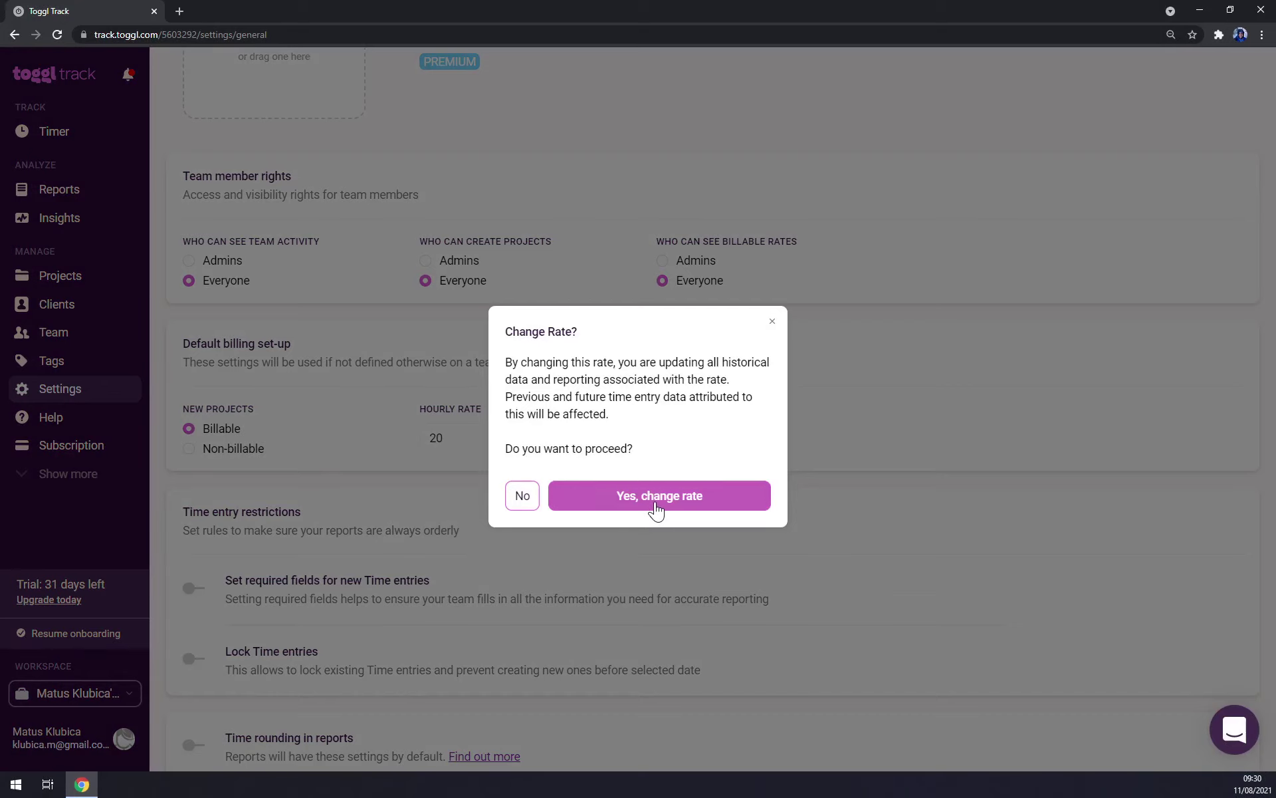
left_click(524, 498)
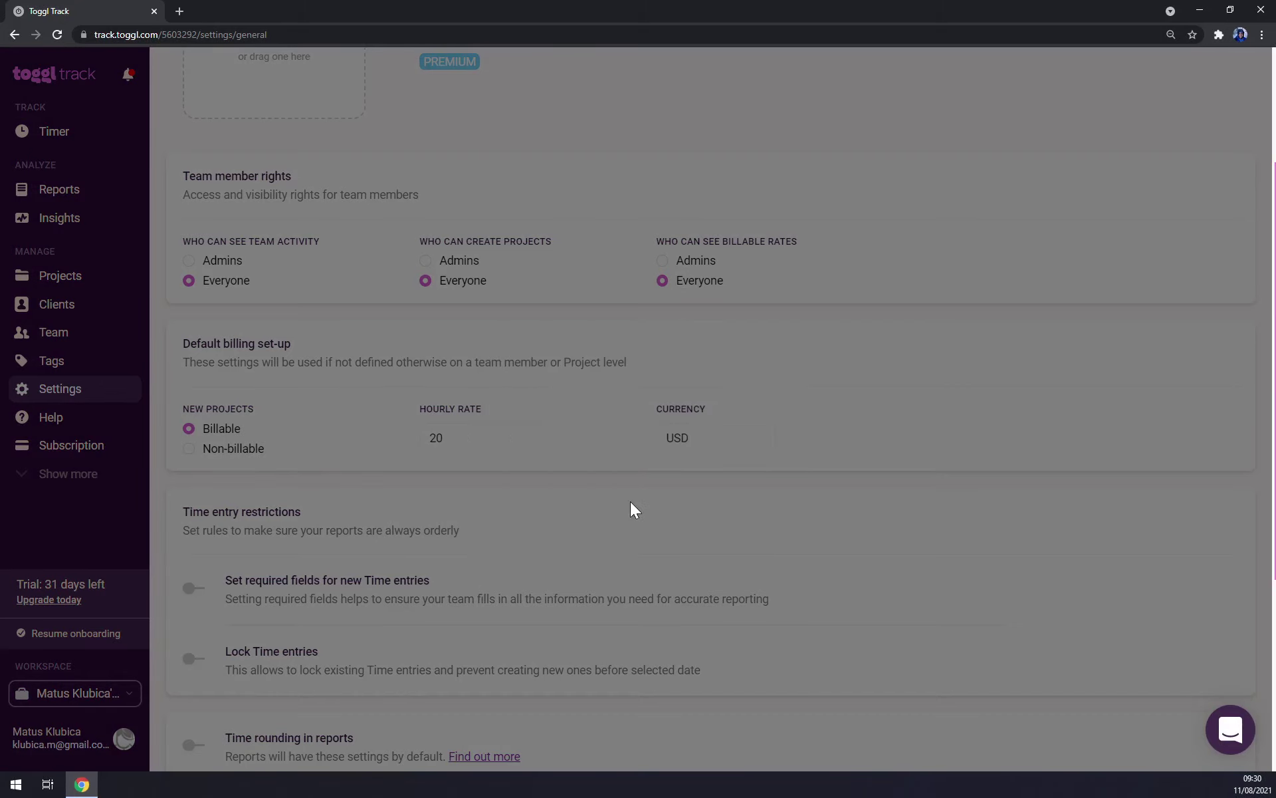
left_click(630, 509)
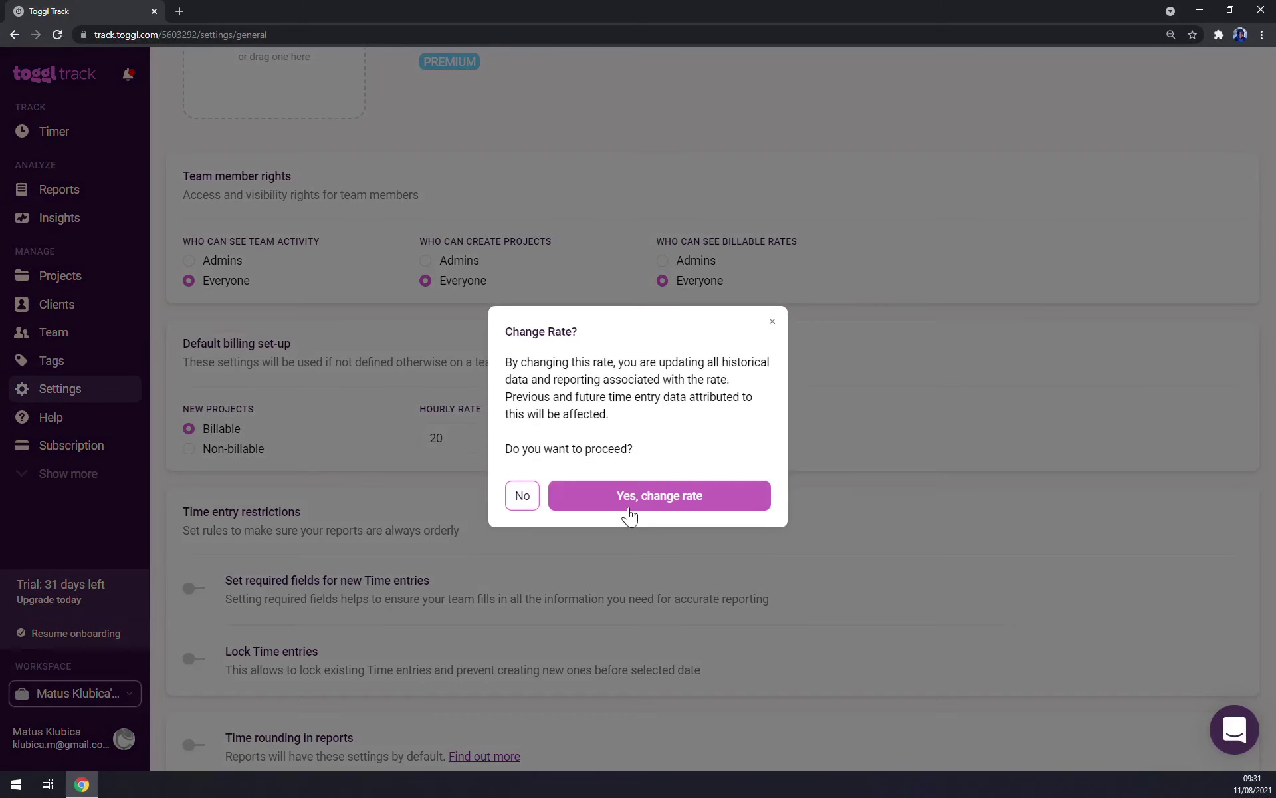
left_click(522, 503)
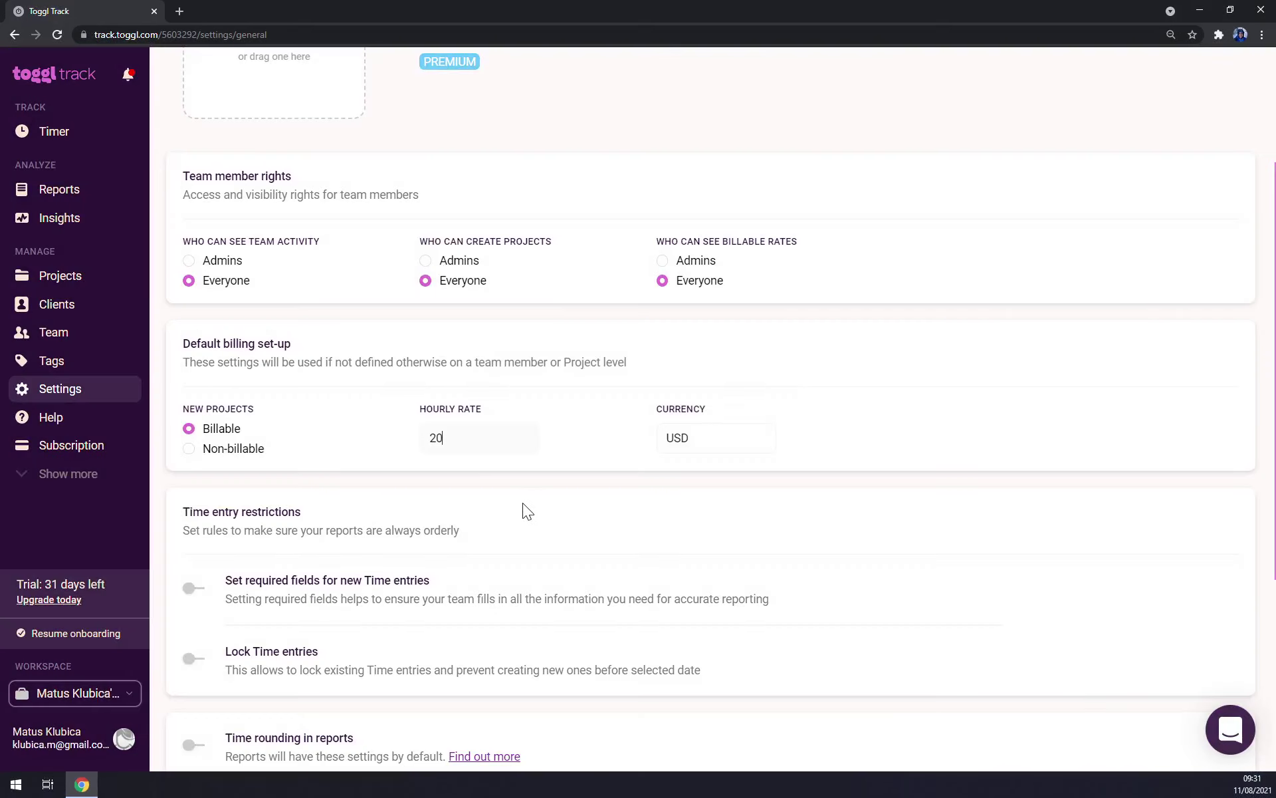
scroll(523, 502, "down", 5)
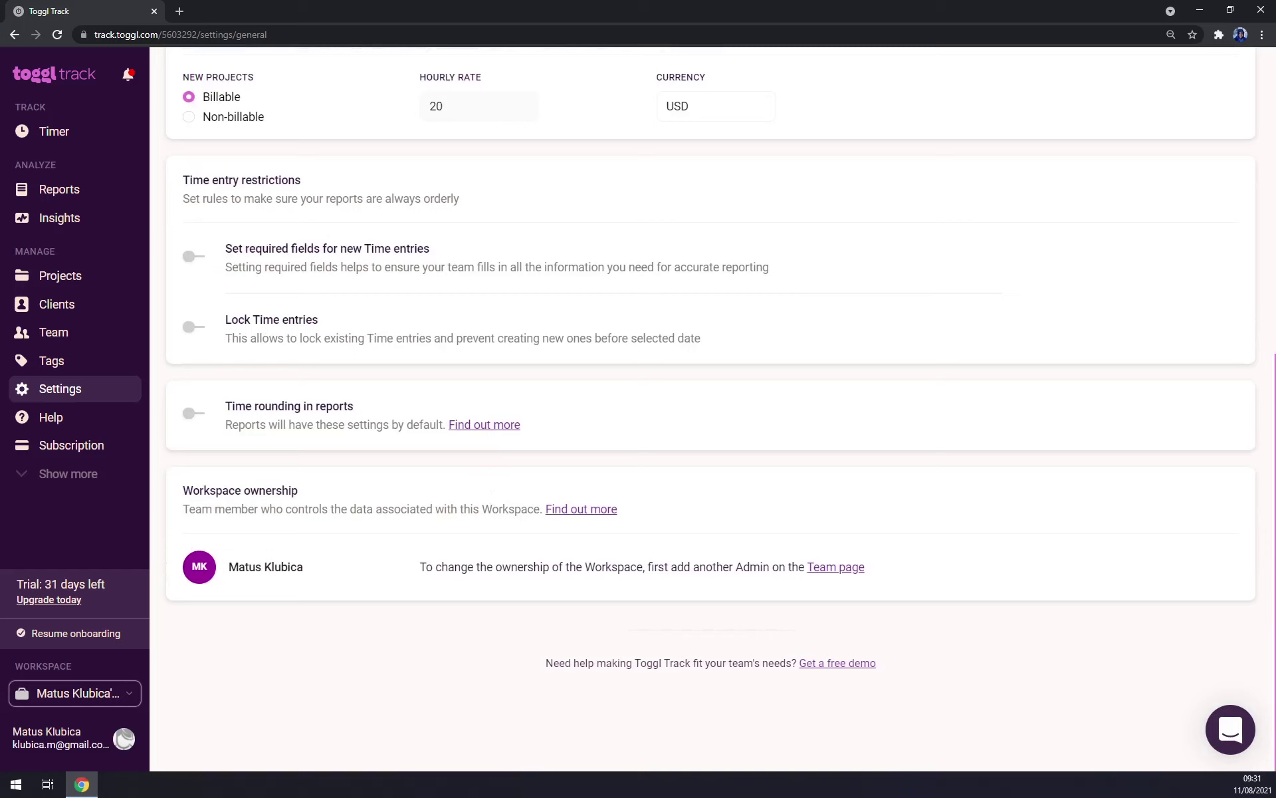
key("alt+Tab")
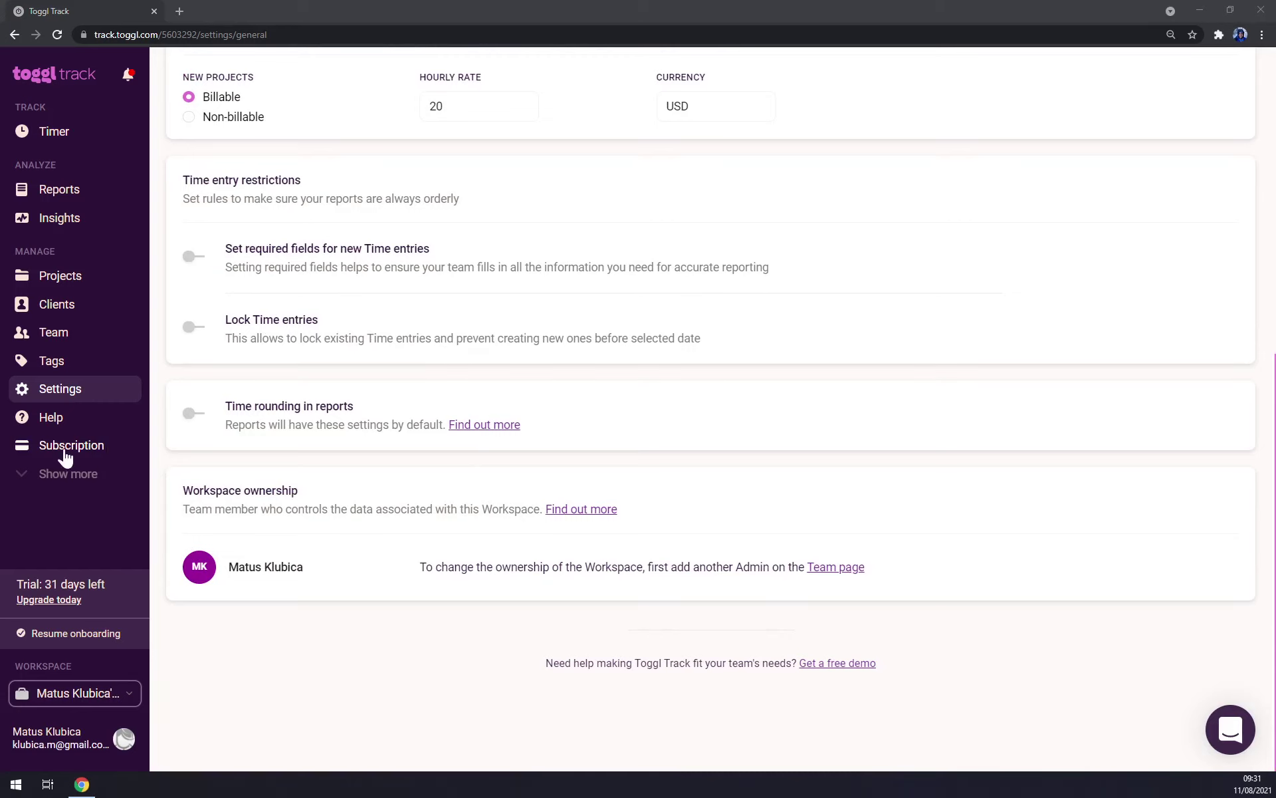
scroll(192, 489, "up", 8)
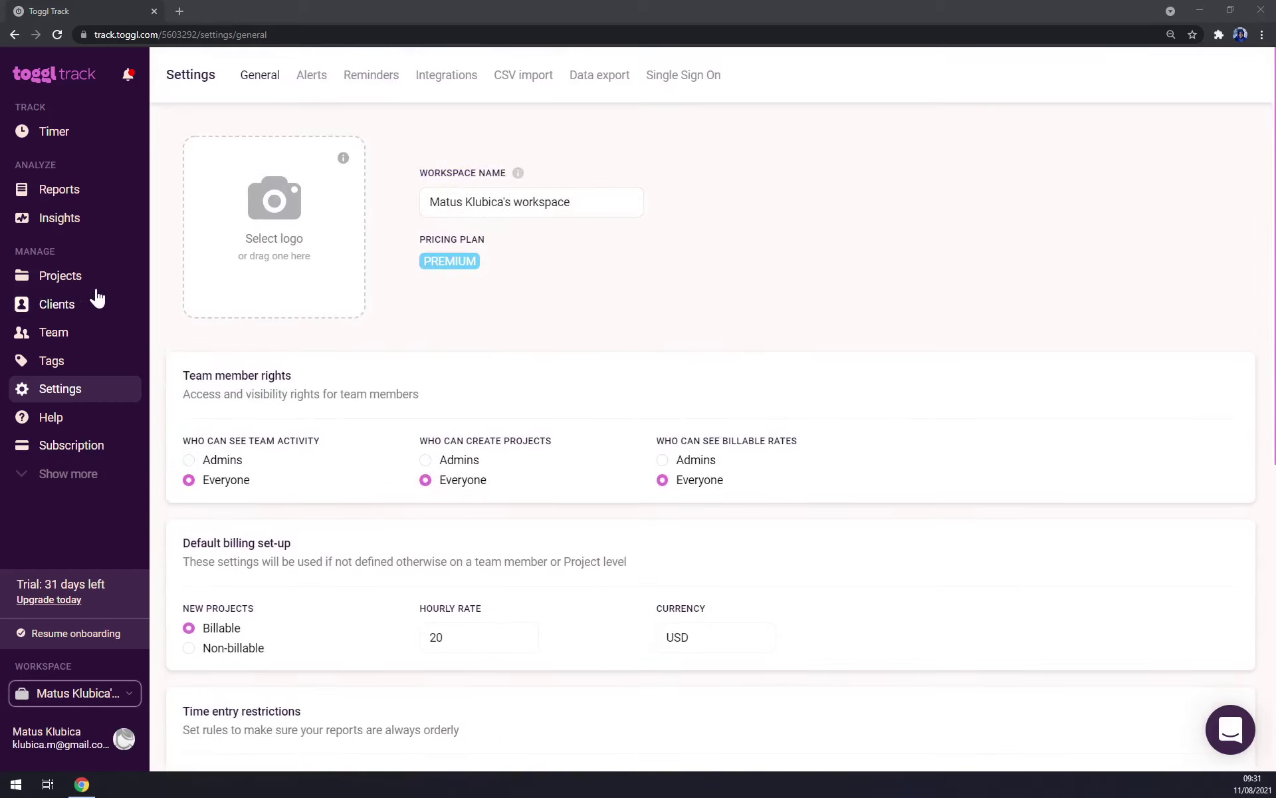
Create the first client, entering the client's name
left_click(85, 286)
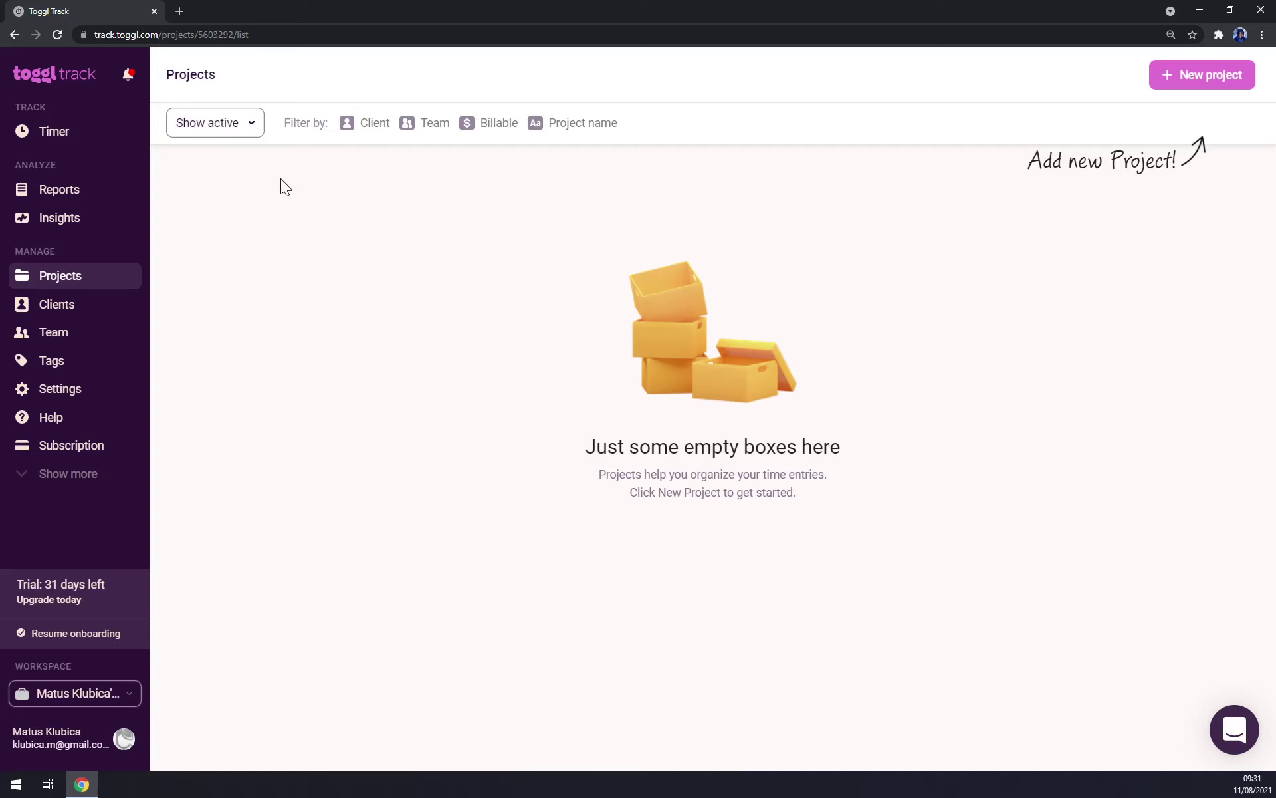
left_click(37, 311)
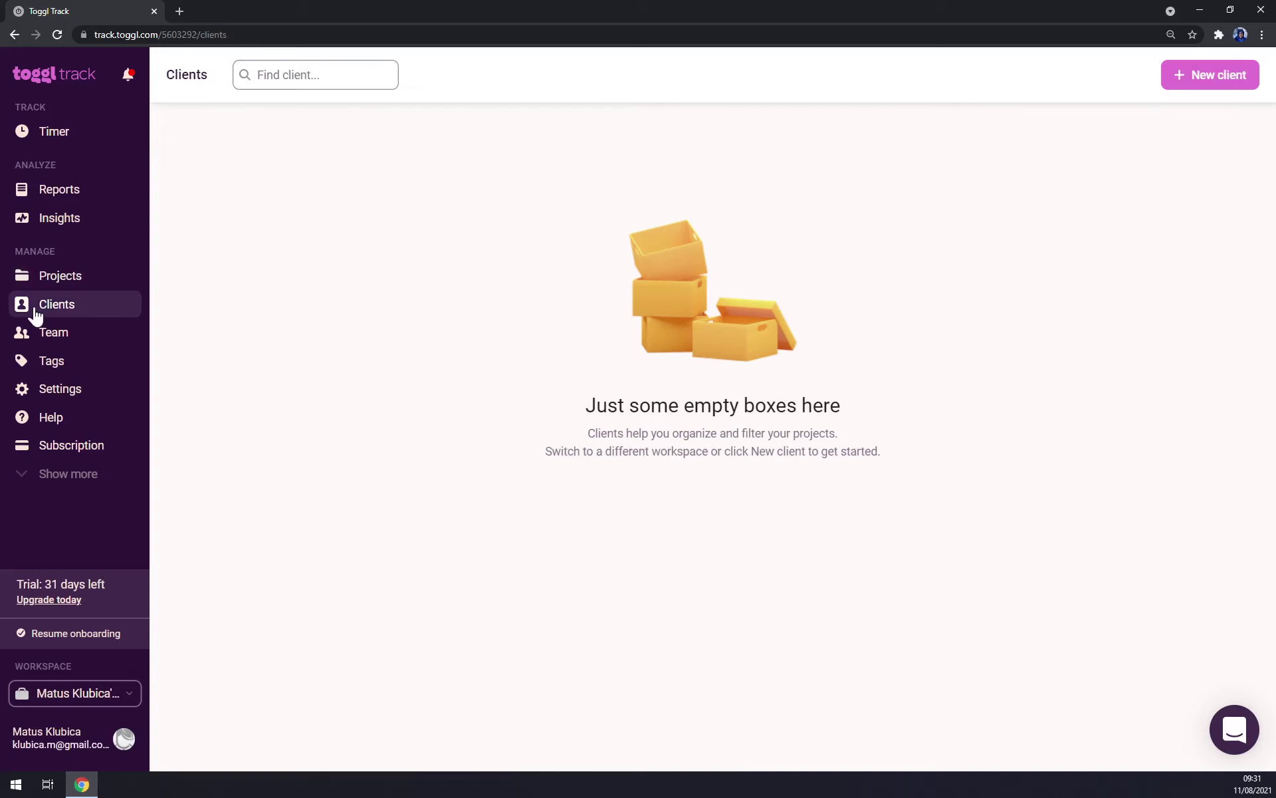
left_click(1189, 84)
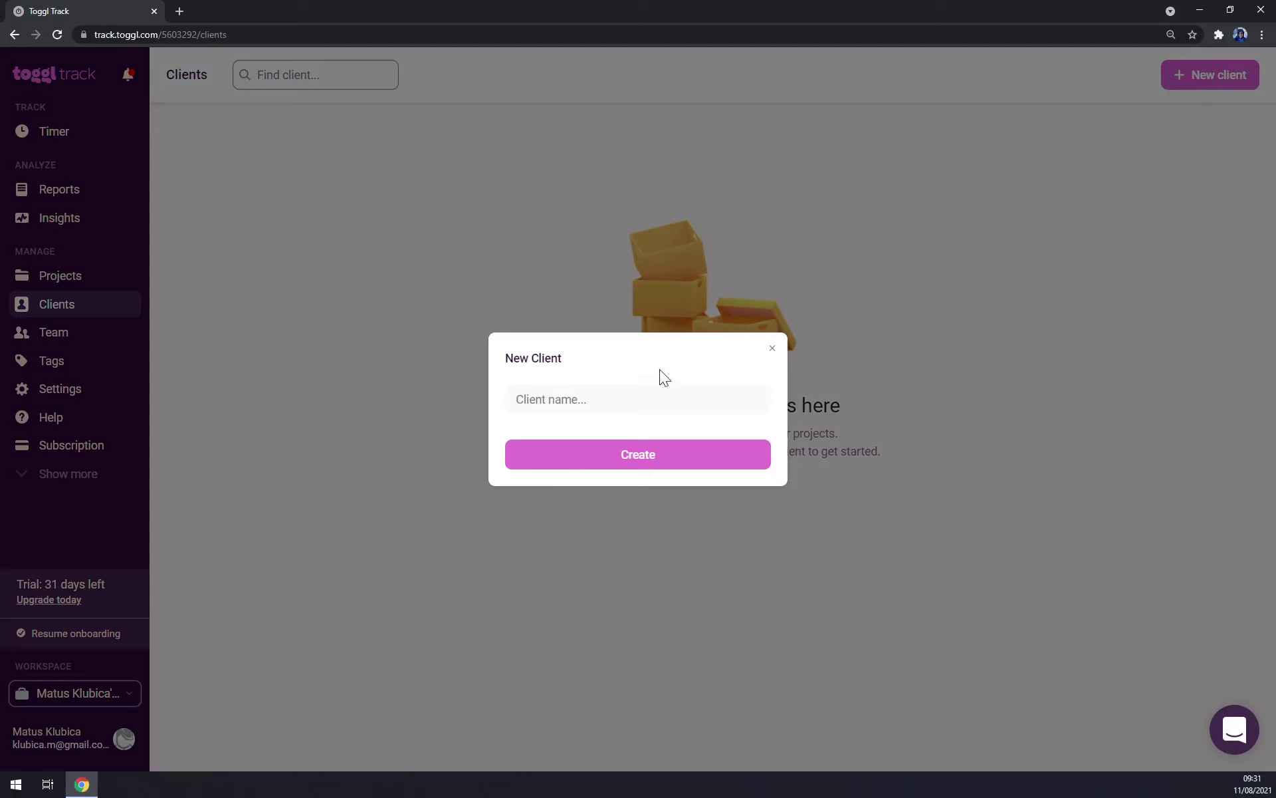
left_click(655, 399)
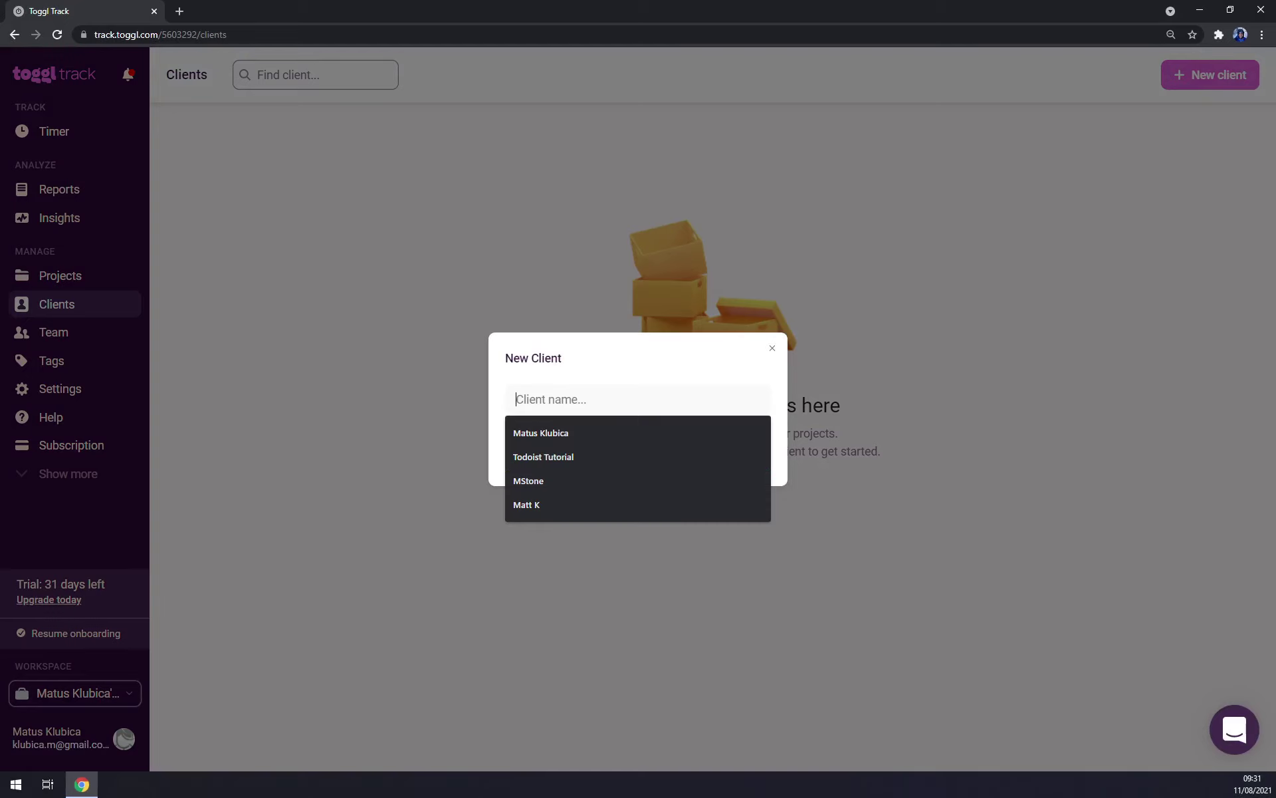
type("Matt K")
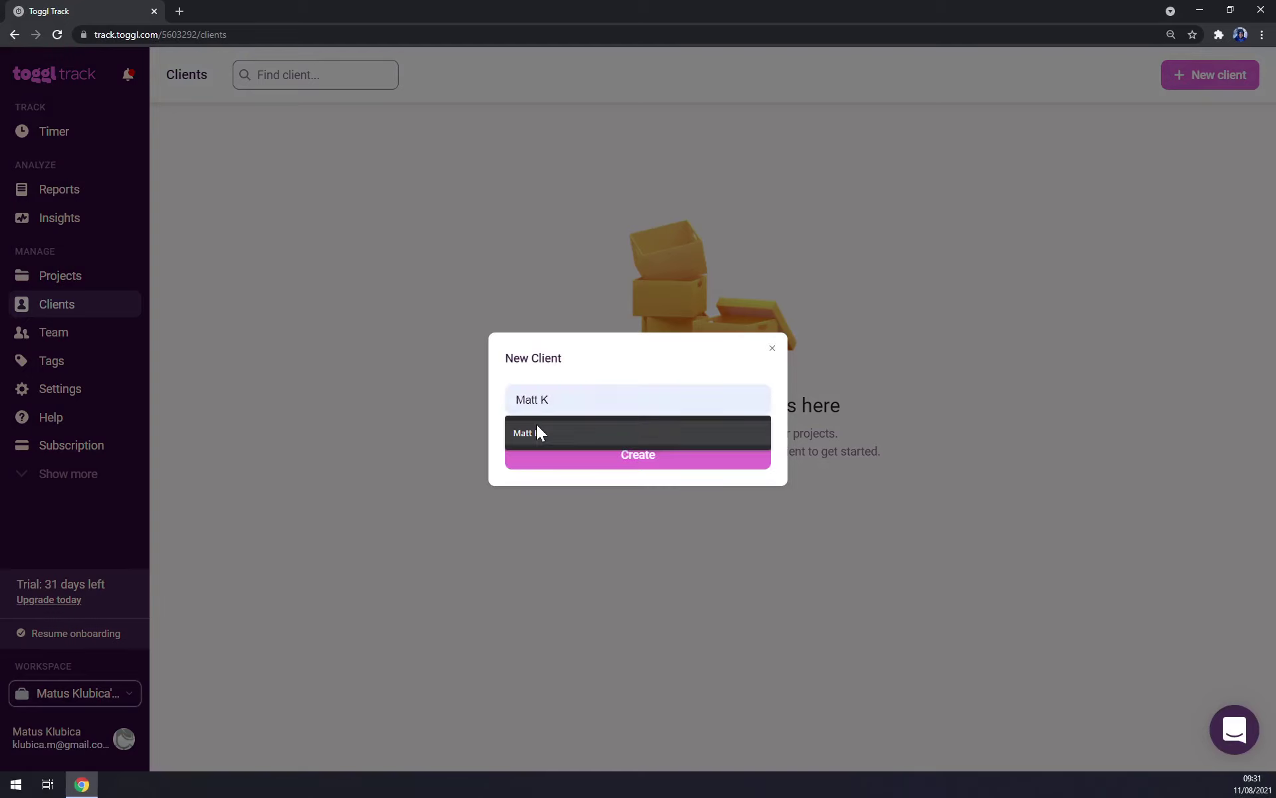
left_click(538, 433)
left_click(576, 459)
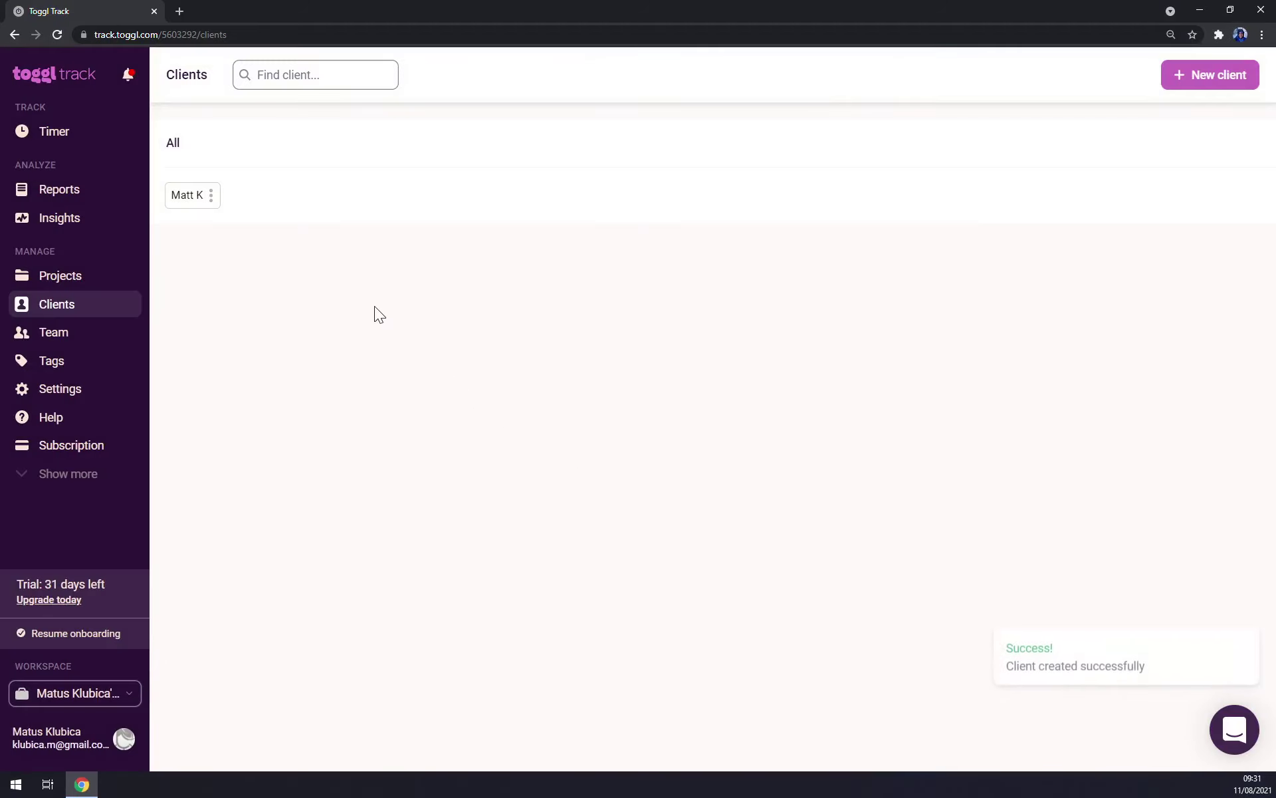
Add a second client with the other client's name, then return to Projects
left_click(211, 196)
left_click(241, 248)
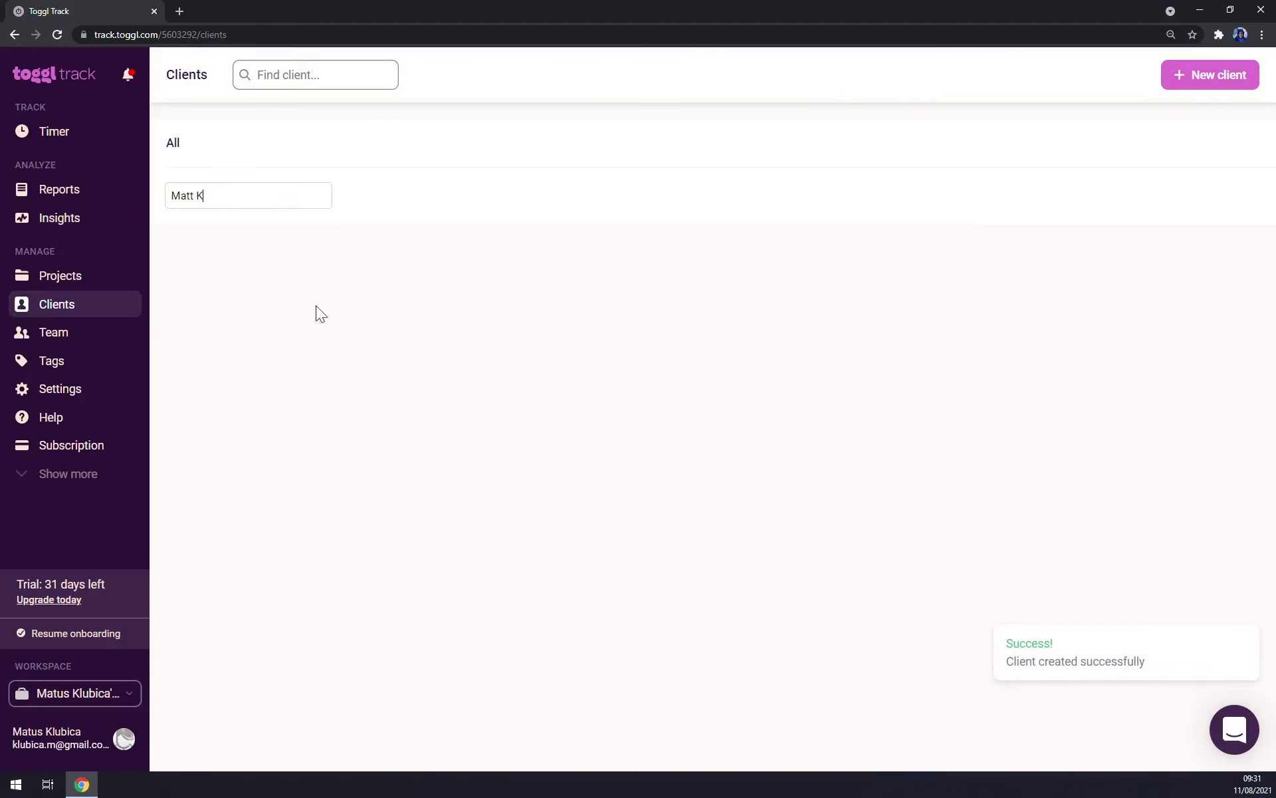
left_click(287, 252)
left_click(1206, 80)
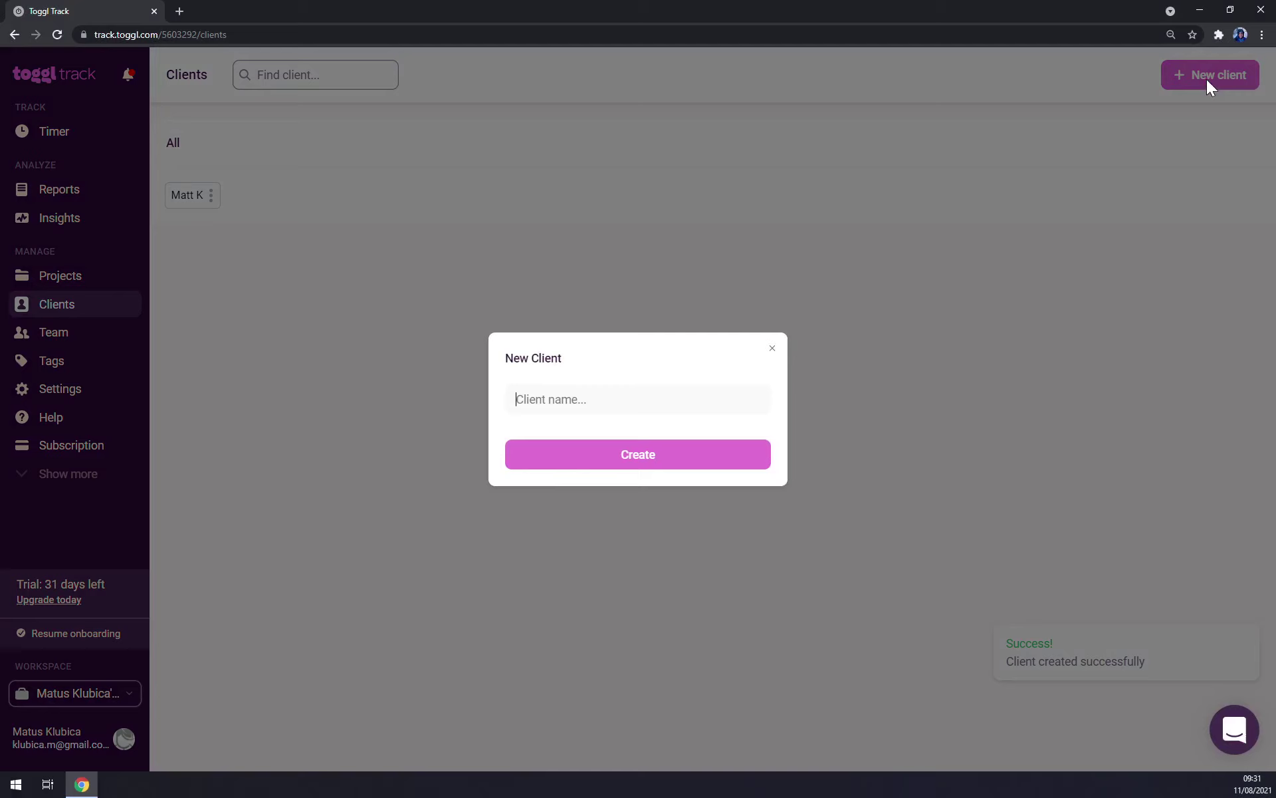
type("Marcus")
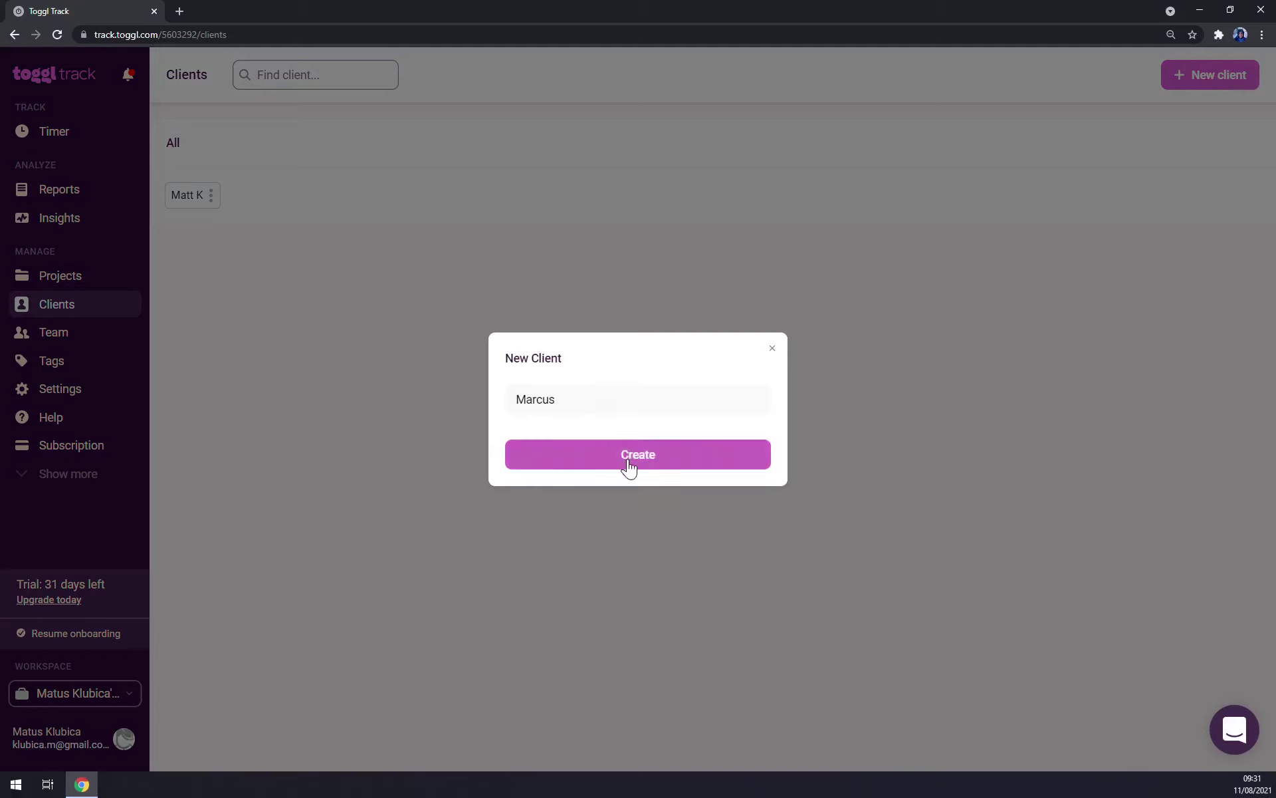
left_click(628, 460)
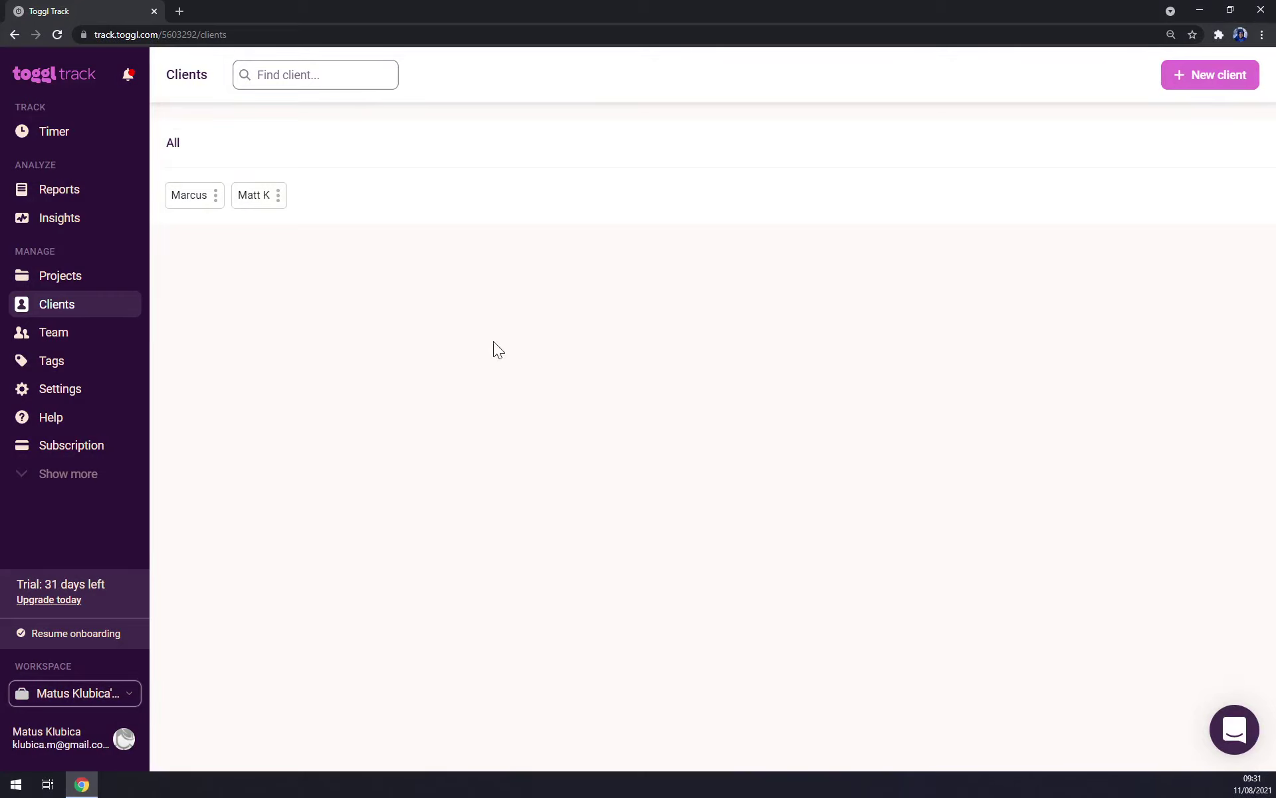
left_click(60, 288)
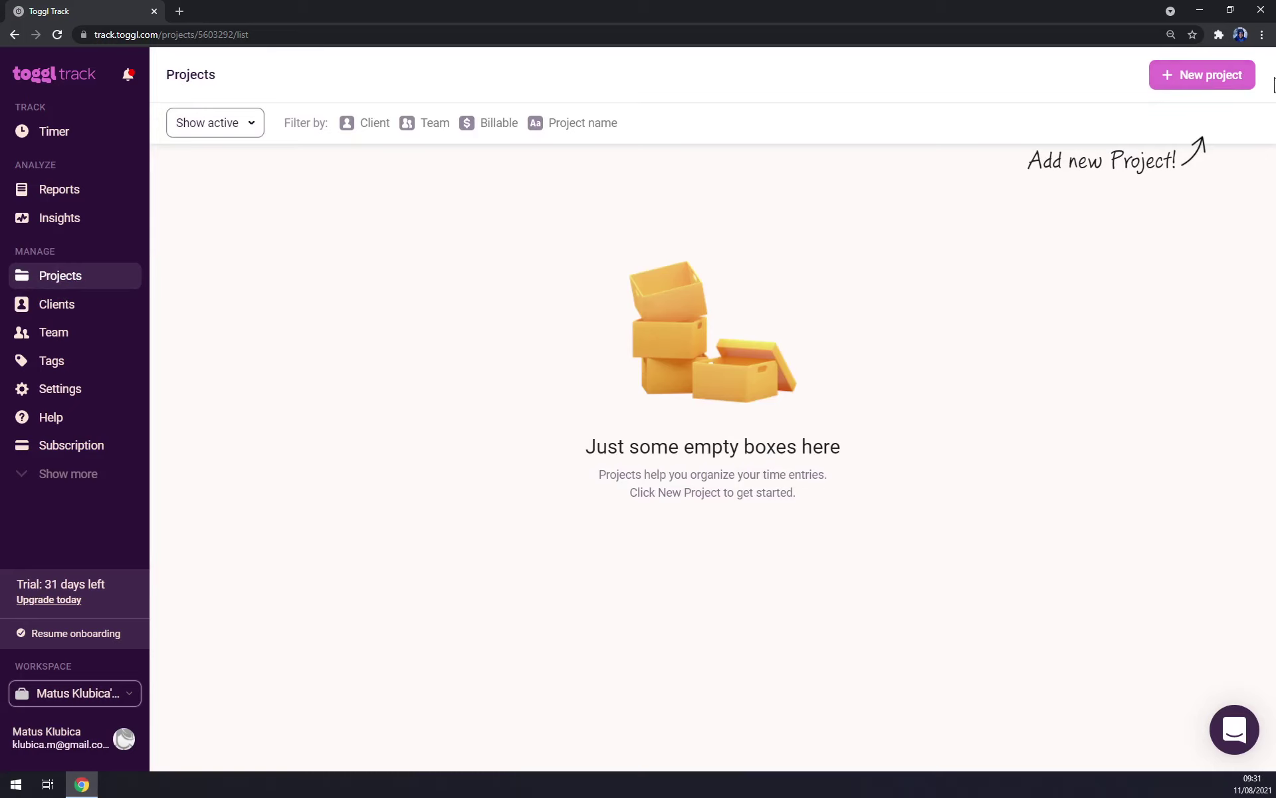
Create the blue 'Togl Youtube' project assigned to the first client
left_click(1214, 82)
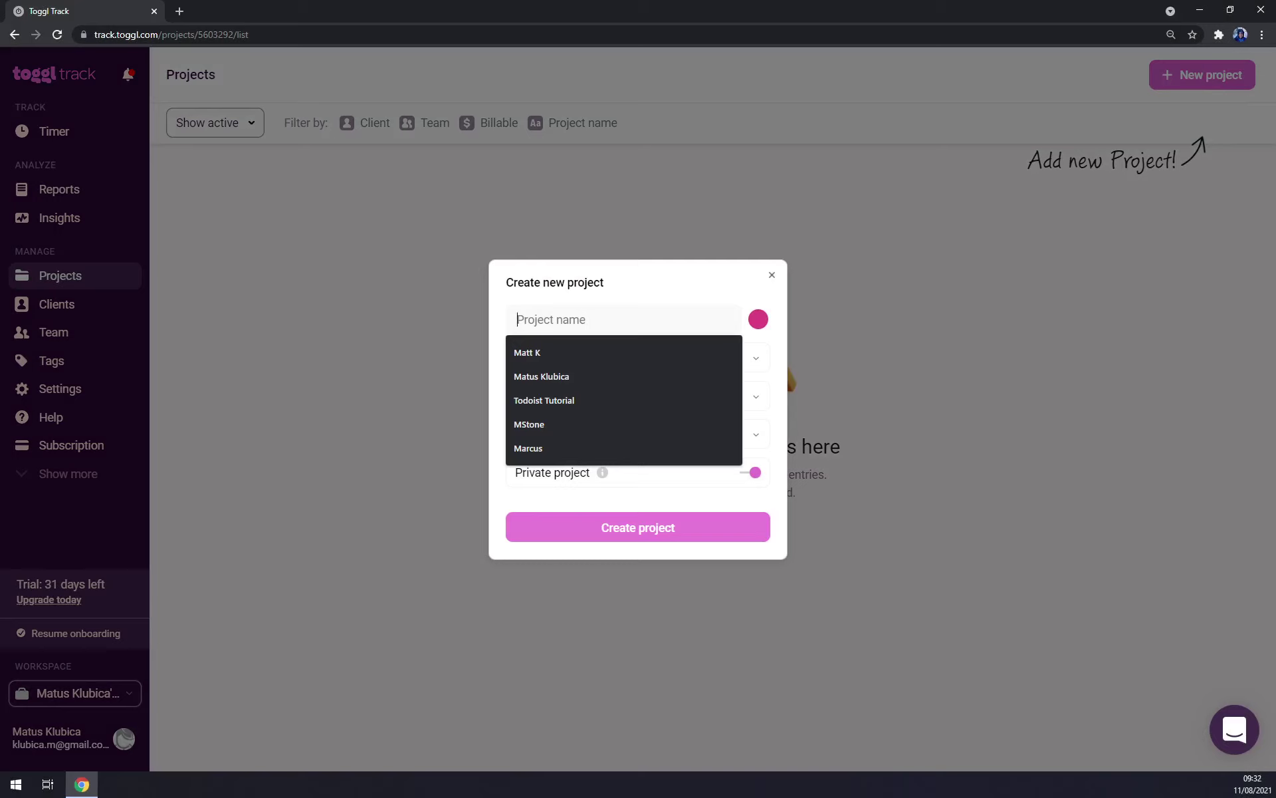
type("Togl ")
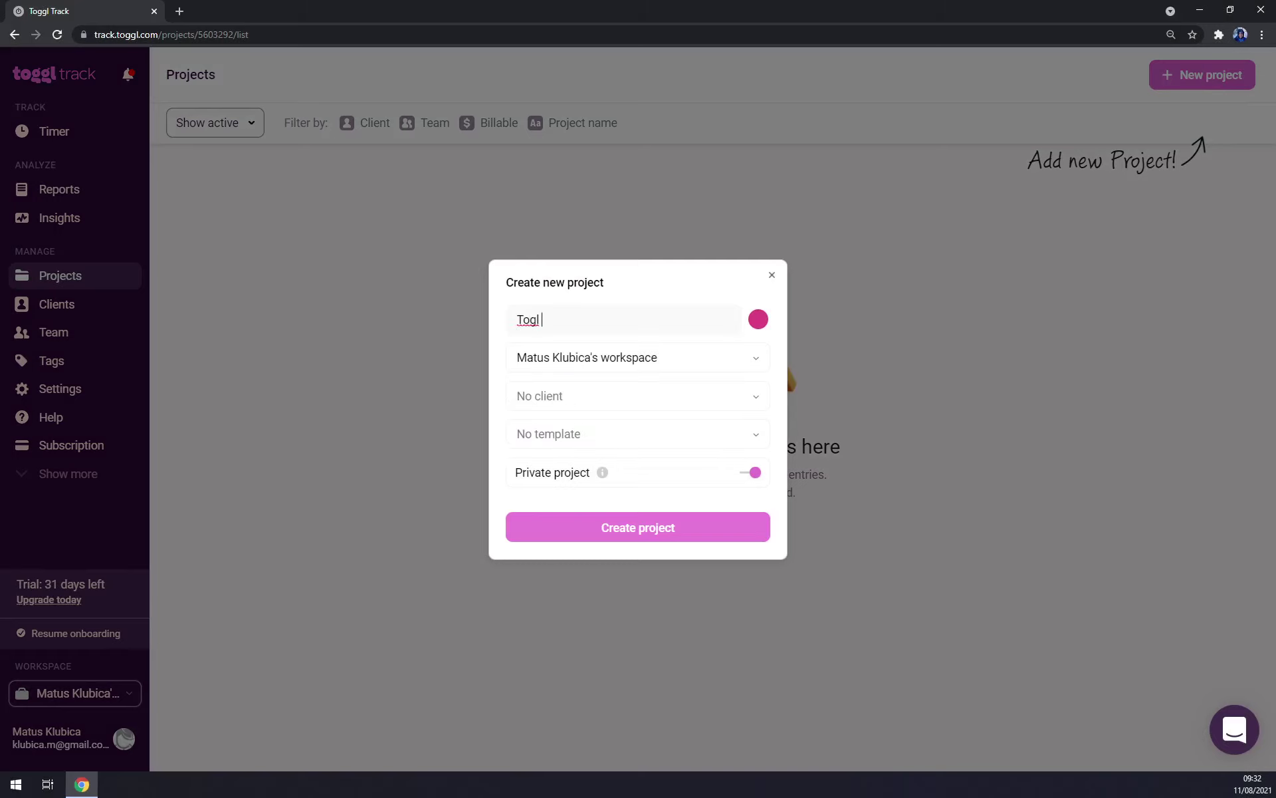
type("Youtube")
left_click(625, 366)
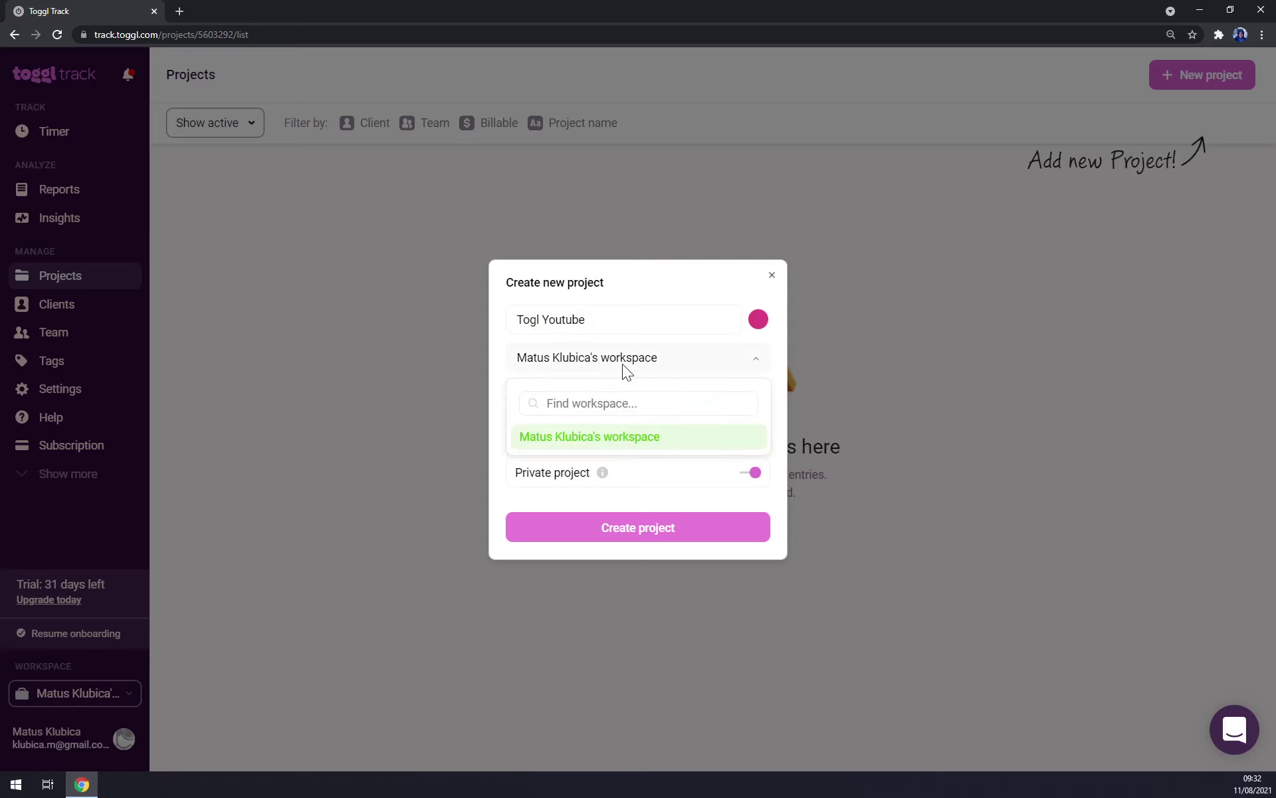
left_click(622, 364)
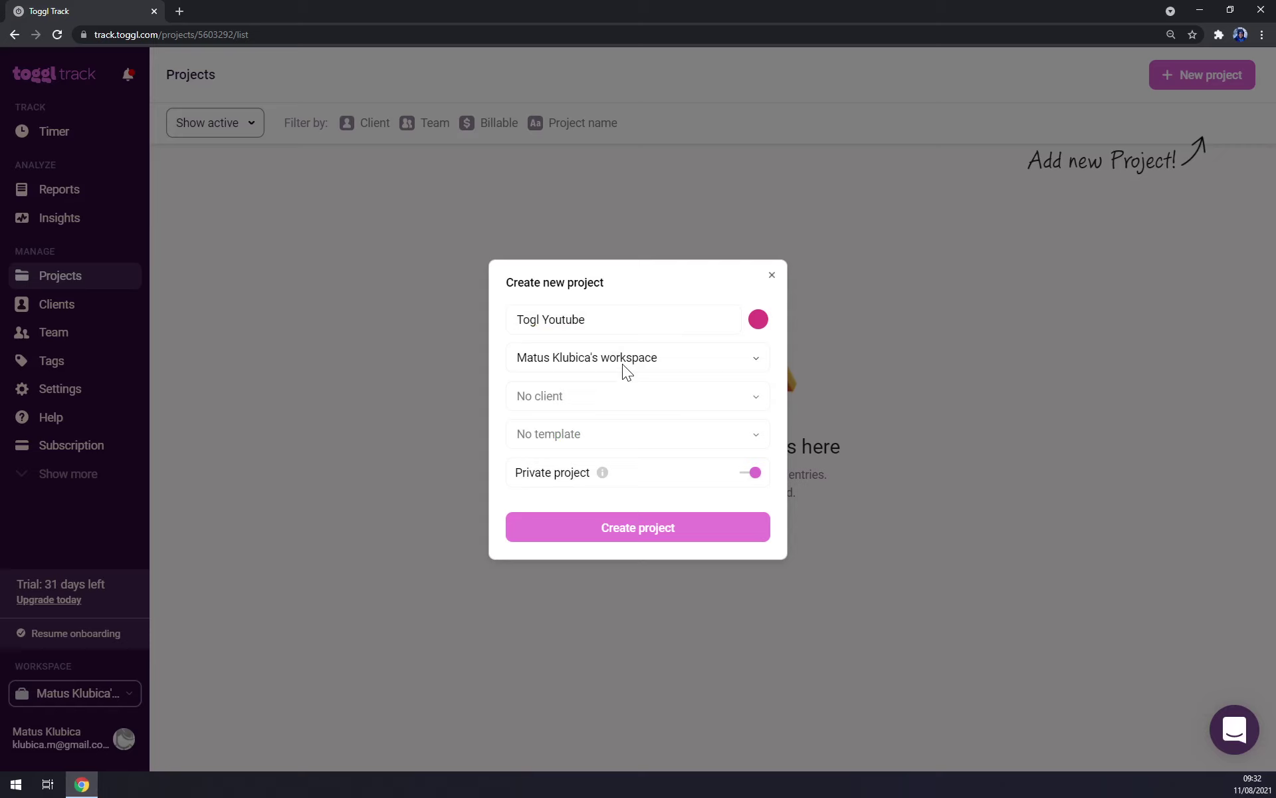
left_click(579, 391)
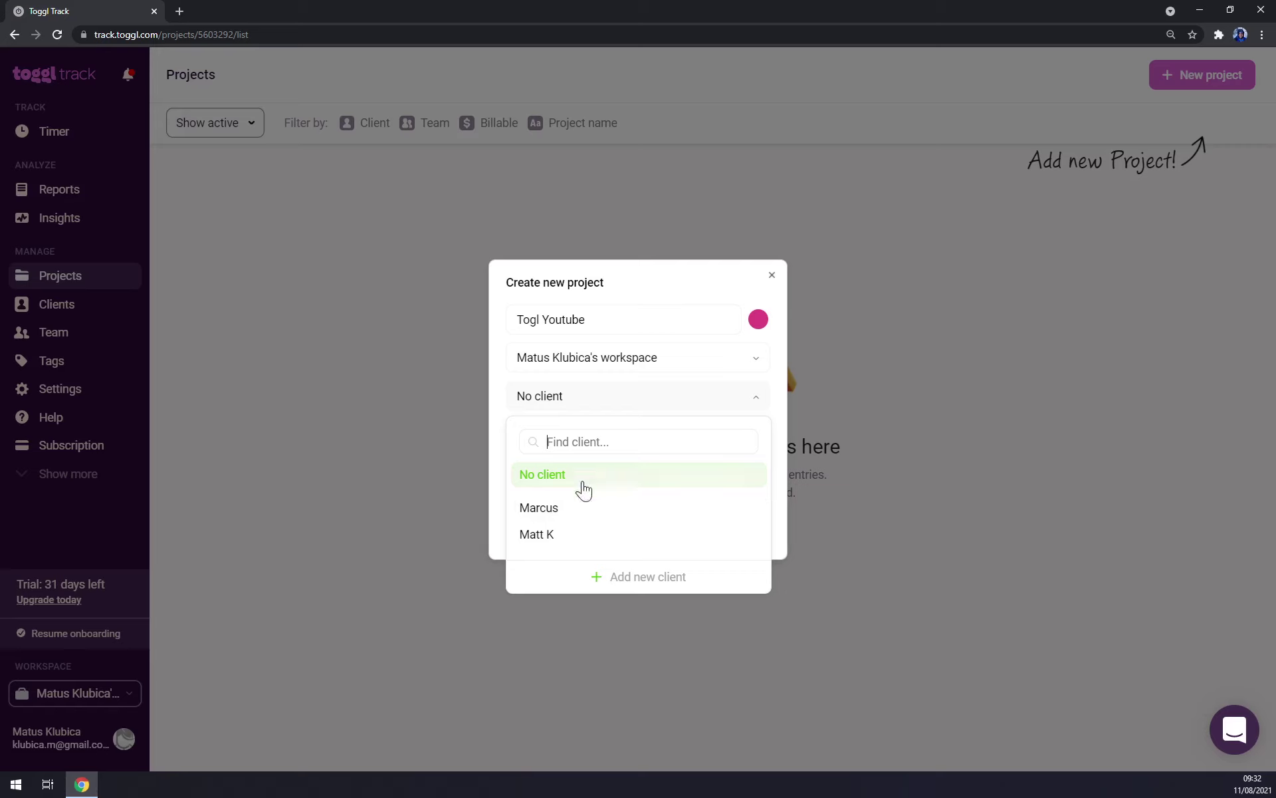
left_click(571, 540)
left_click(568, 442)
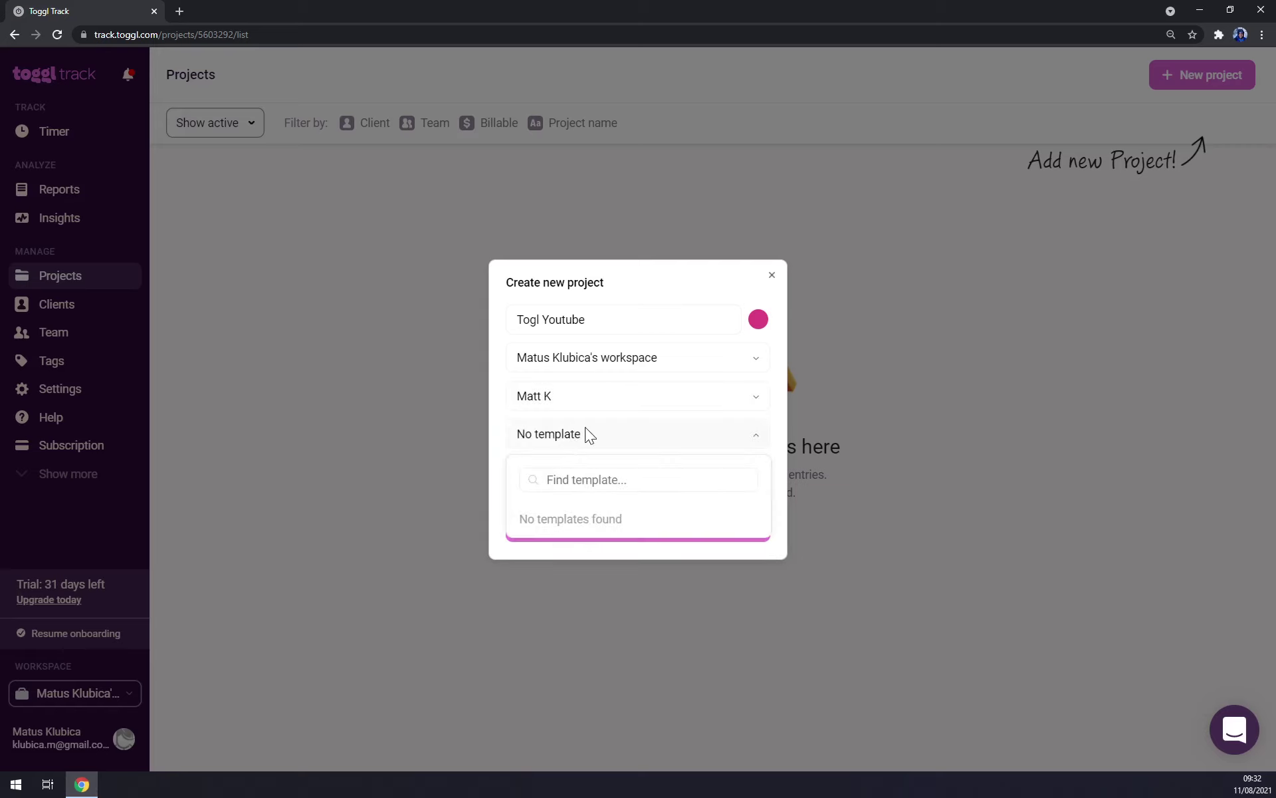
left_click(570, 446)
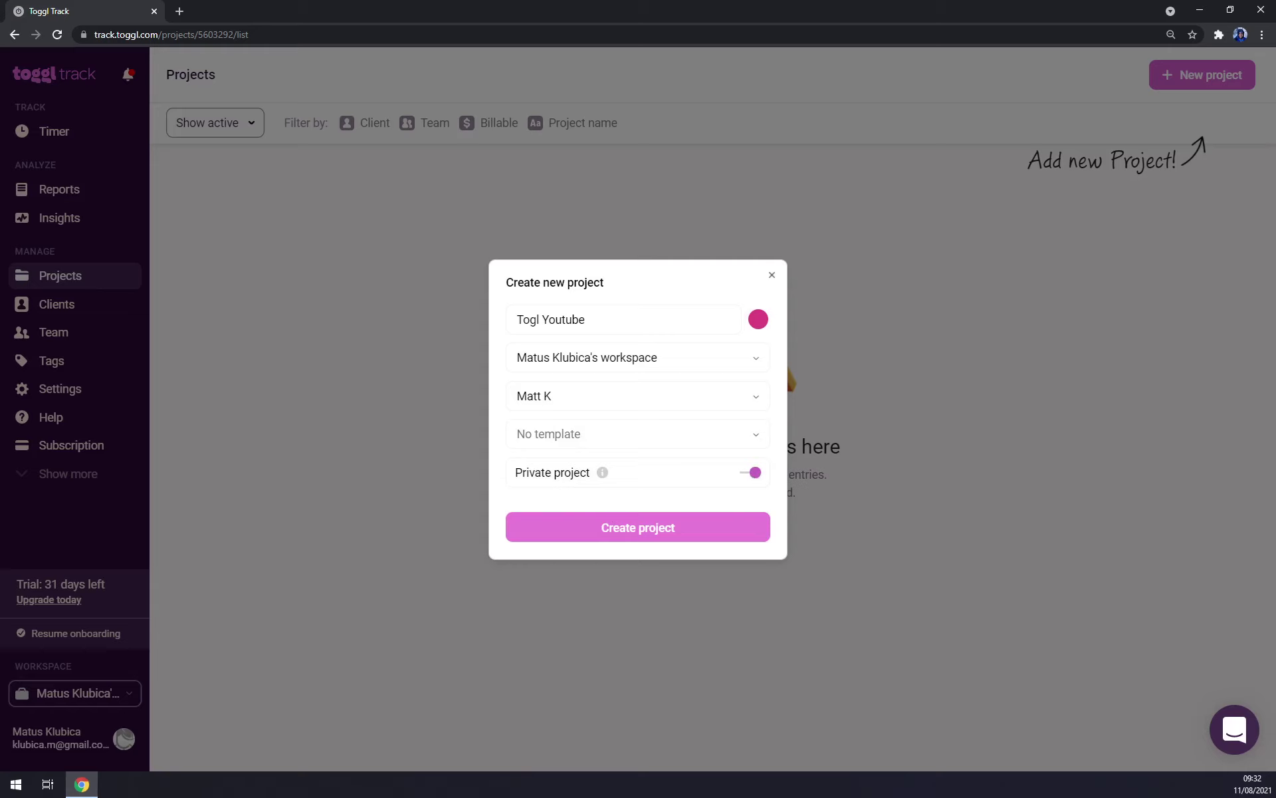
left_click(758, 319)
left_click(602, 332)
left_click(648, 534)
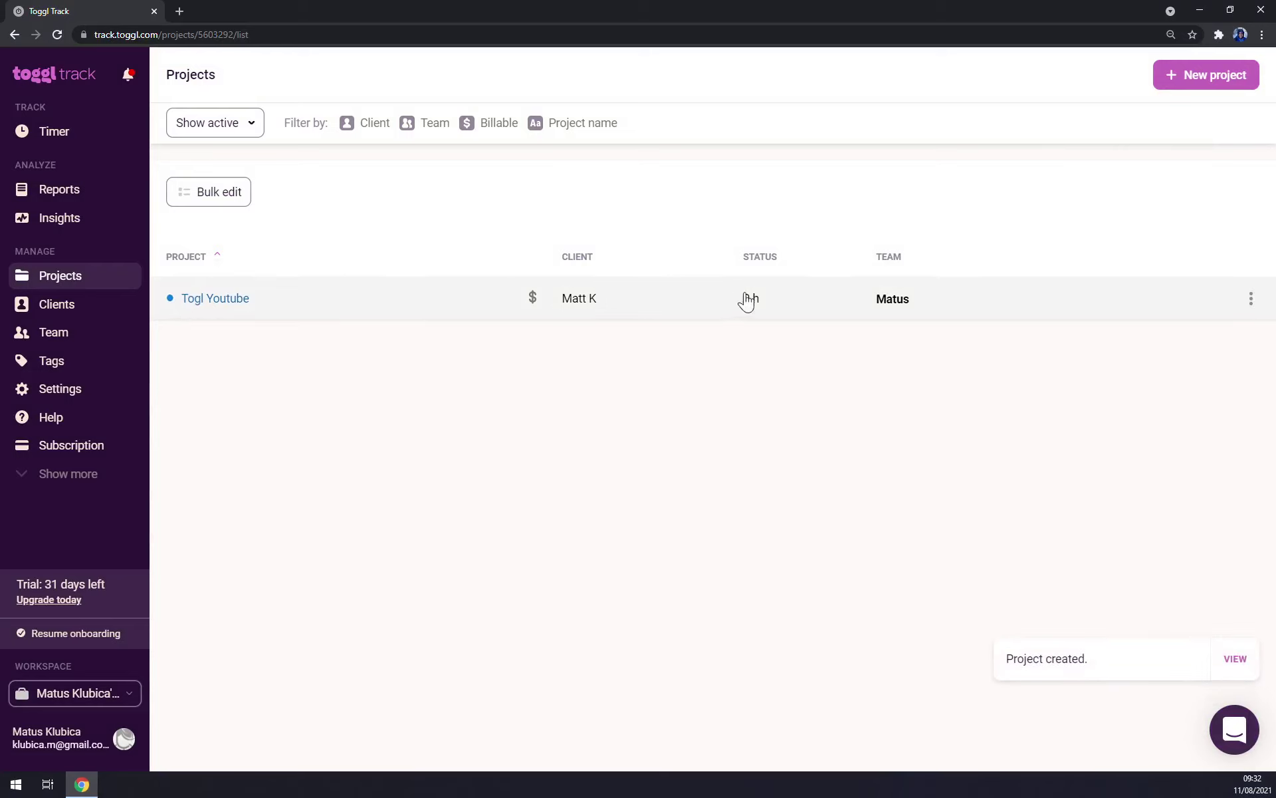
left_click(1250, 300)
left_click(1254, 308)
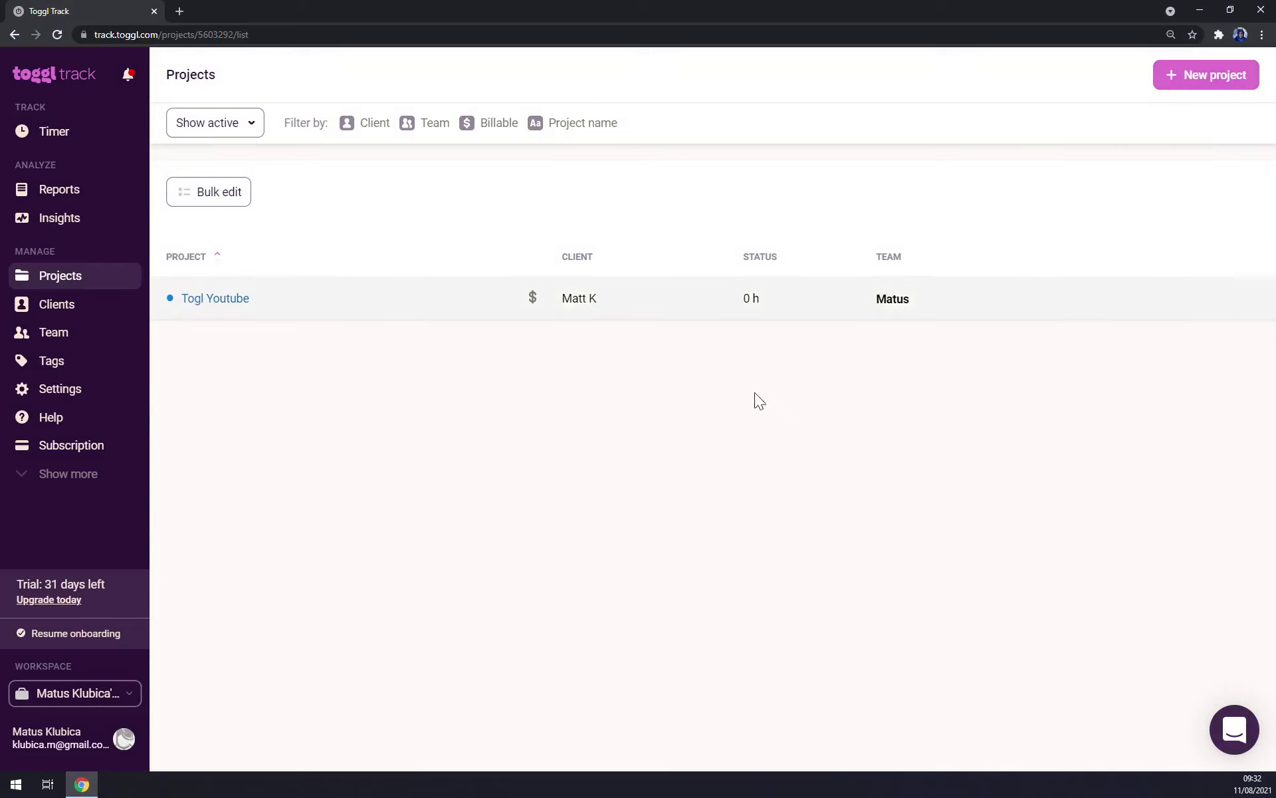
left_click(536, 306)
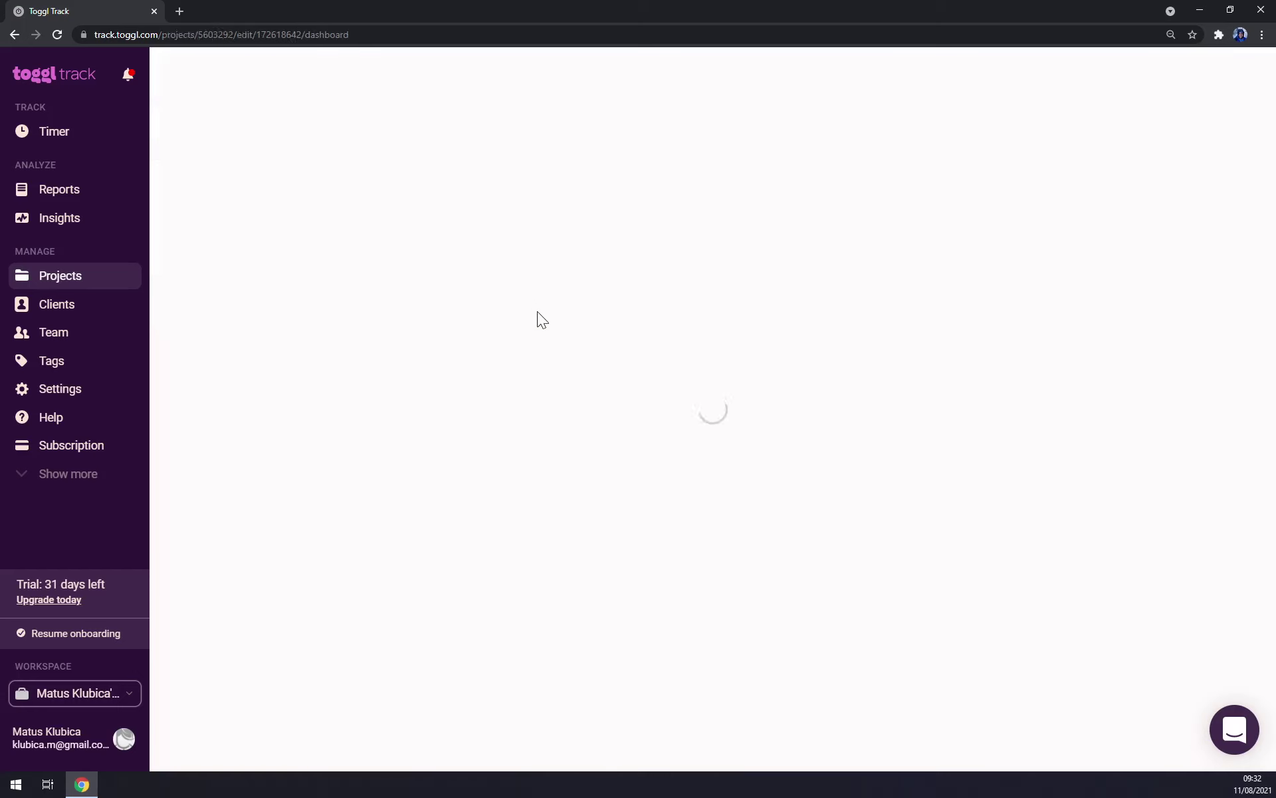
scroll(745, 573, "down", 4)
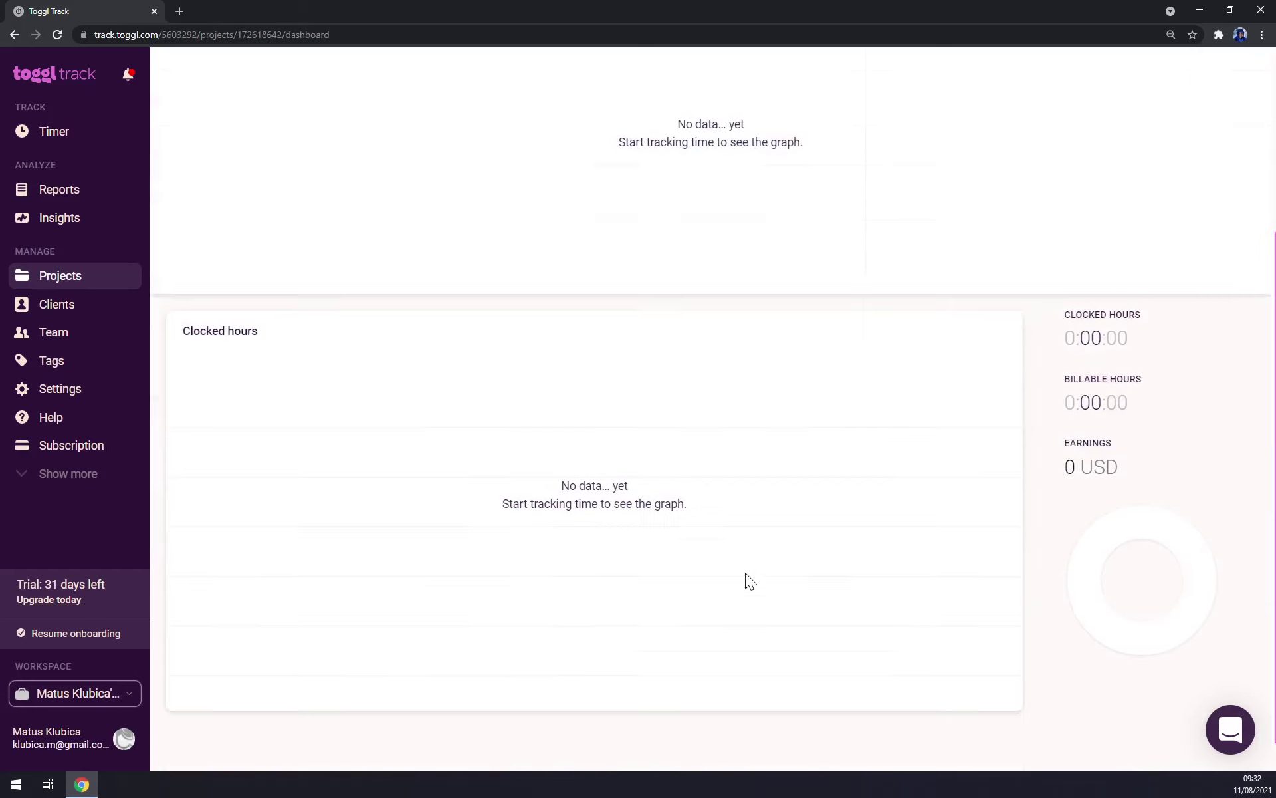
scroll(749, 570, "up", 4)
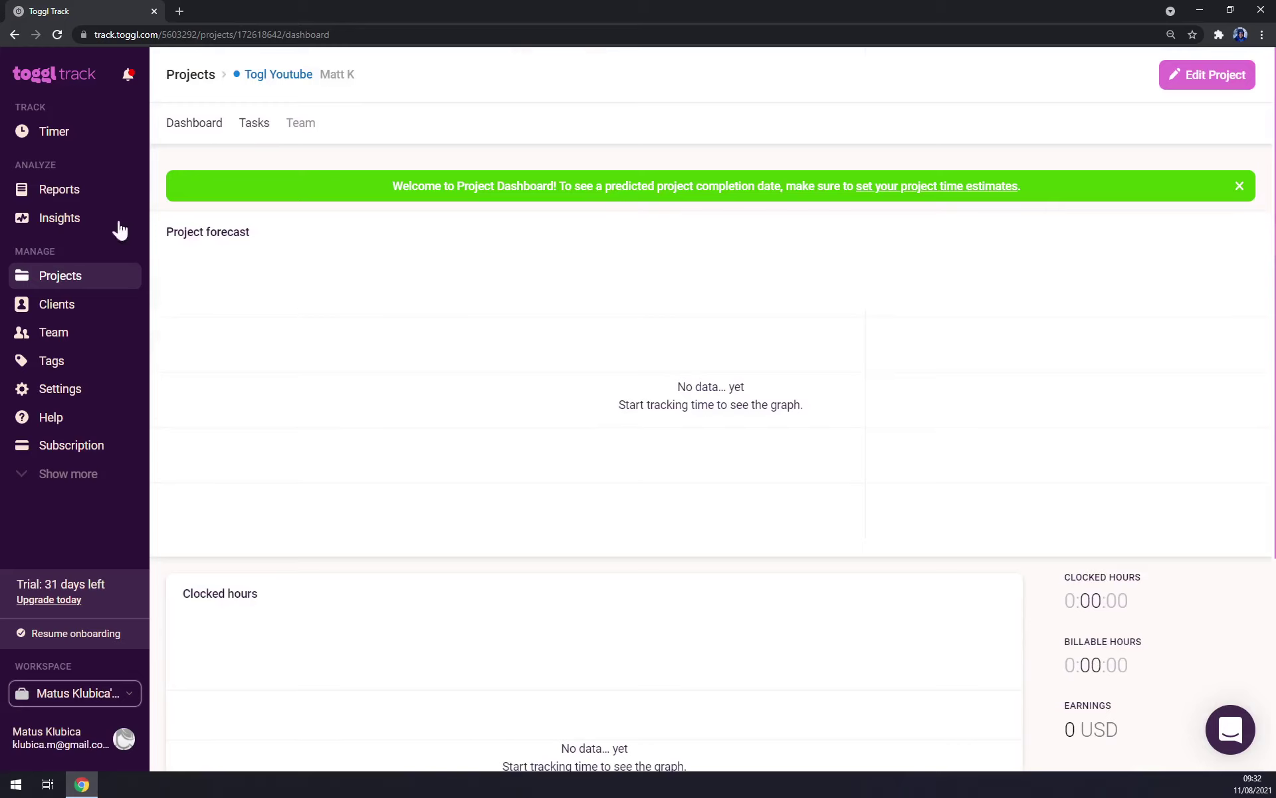
left_click(79, 279)
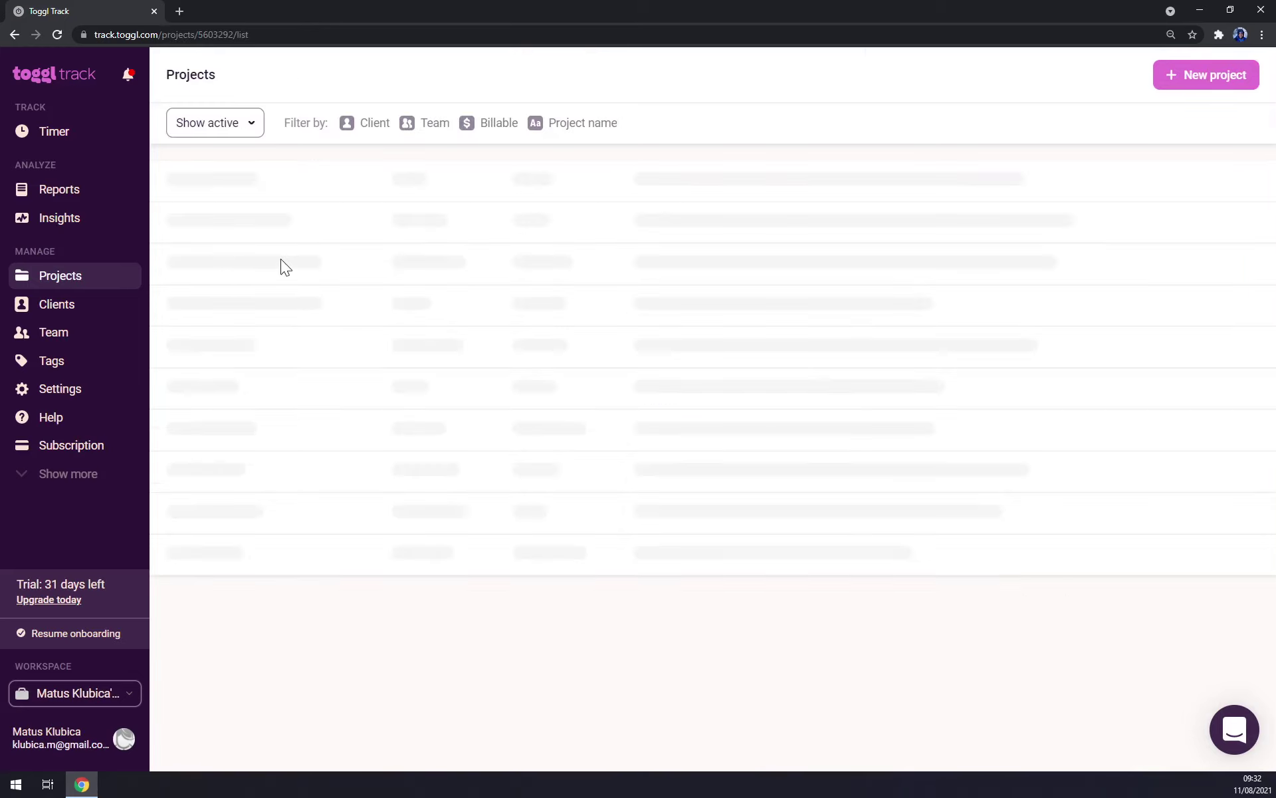
Create the magenta 'Youtube Tutorial' project for the second client, then go to the Timer
left_click(1197, 82)
left_click(532, 321)
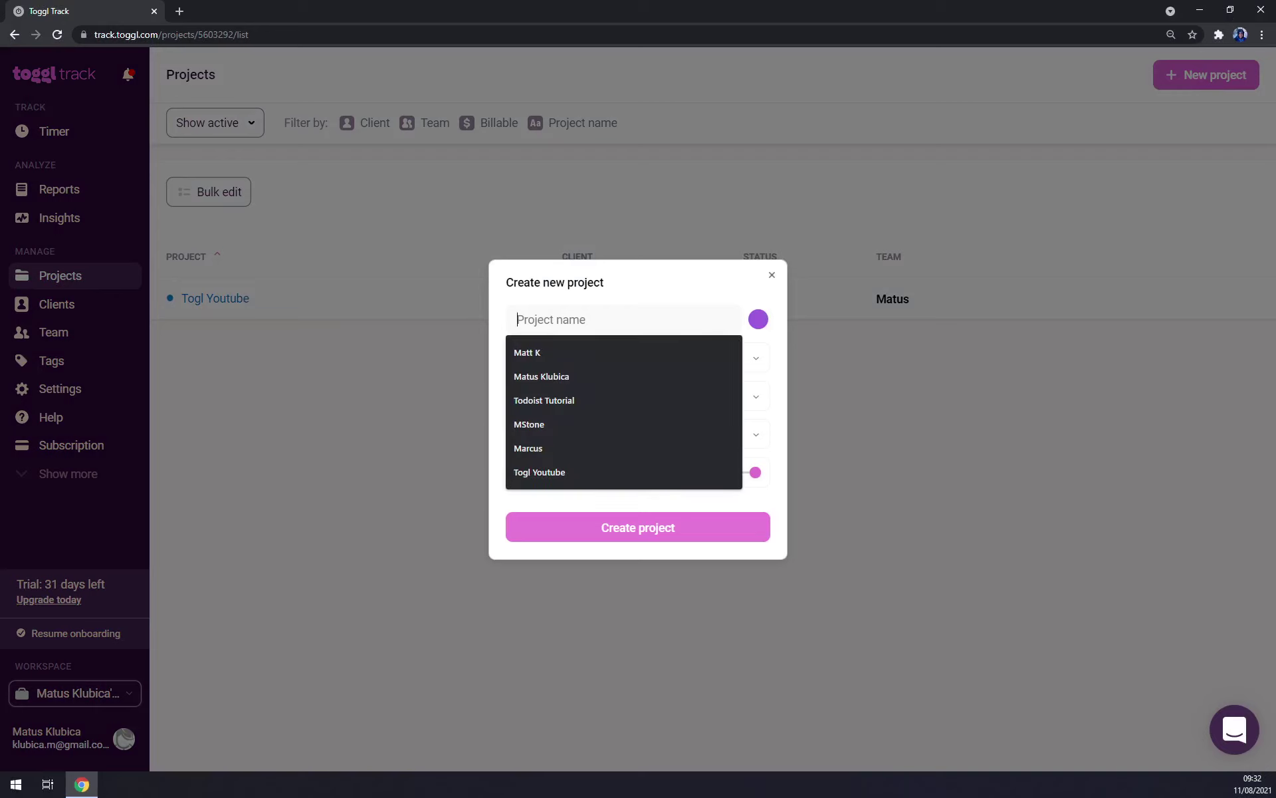
type("Youtube")
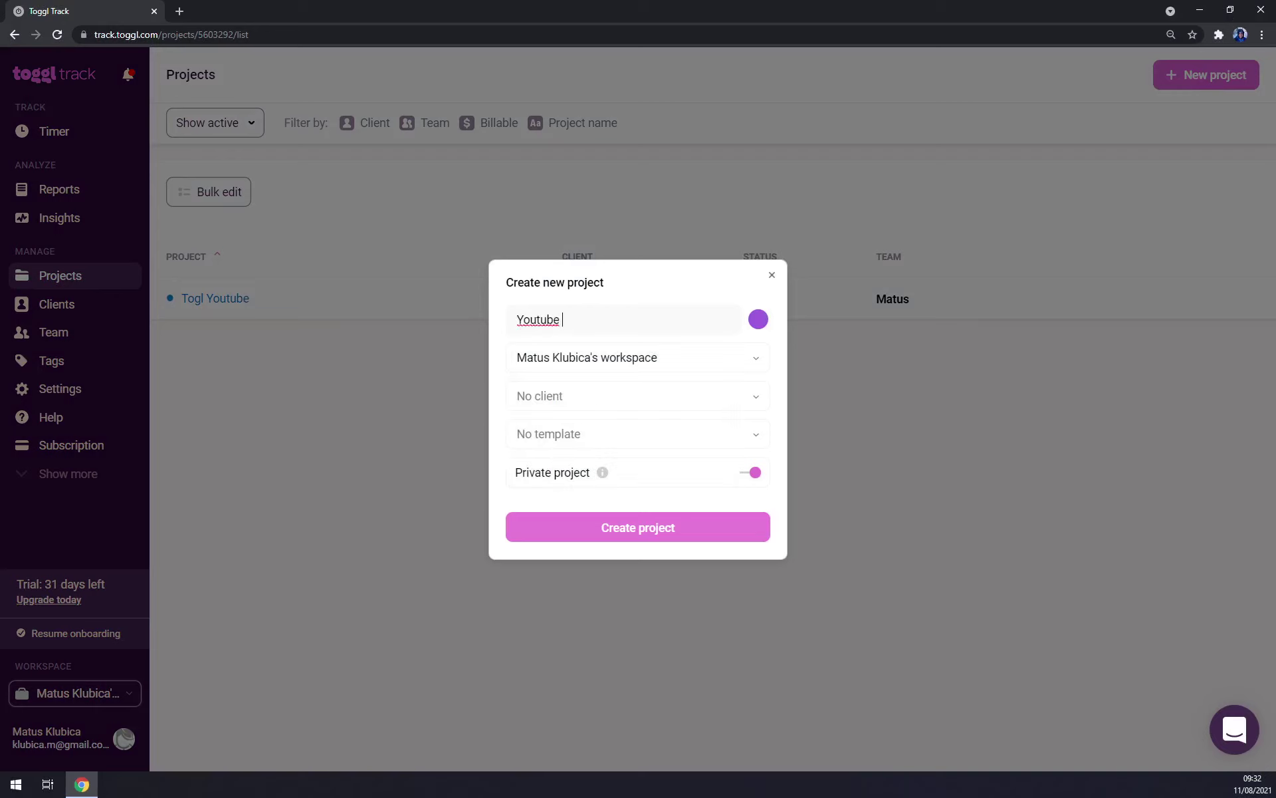
type(" Tutorial")
left_click(757, 321)
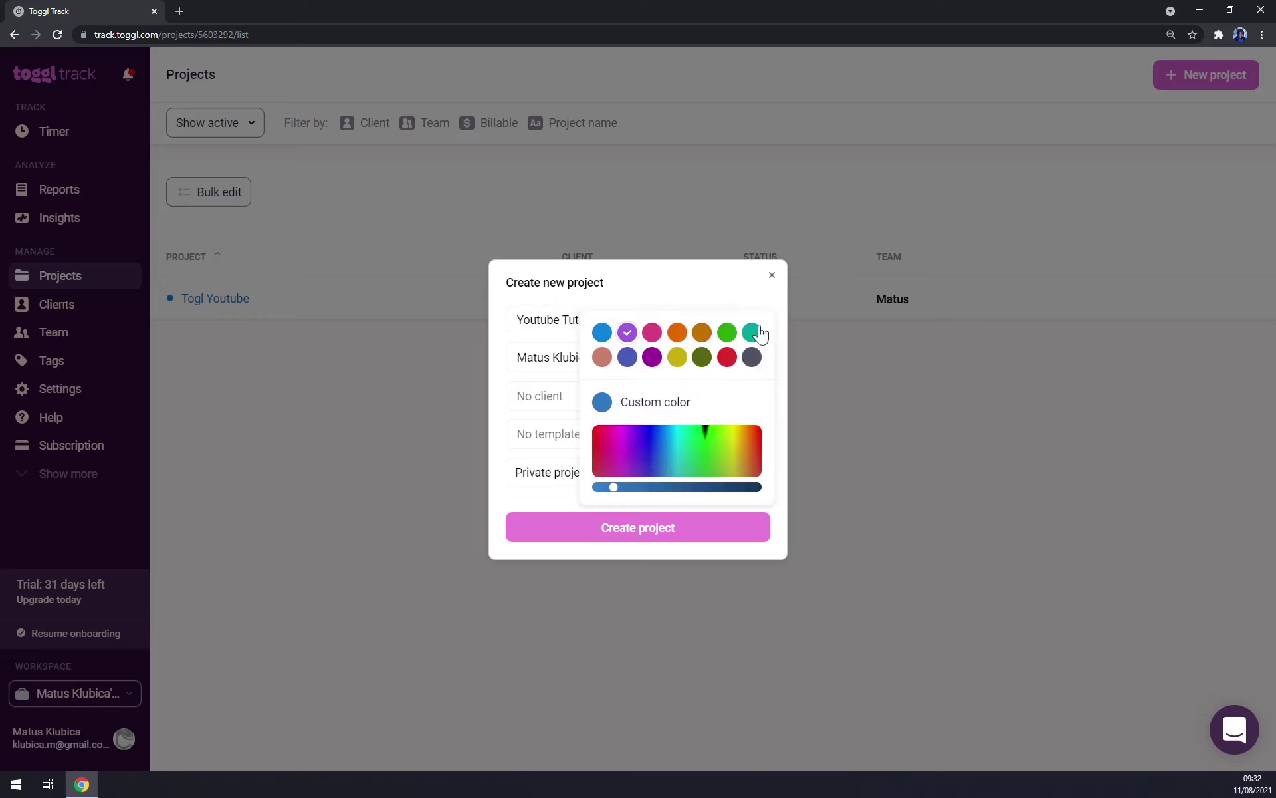
left_click(653, 333)
left_click(576, 409)
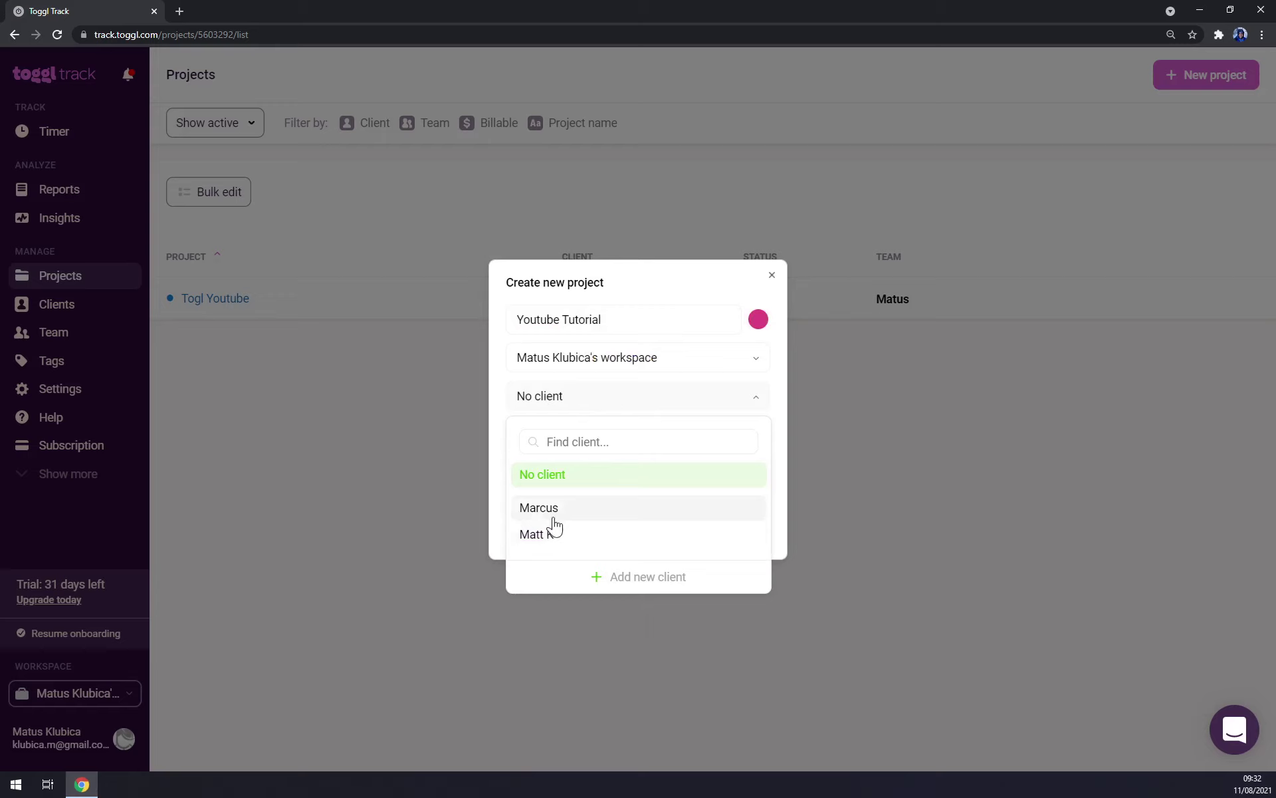
left_click(553, 513)
left_click(603, 540)
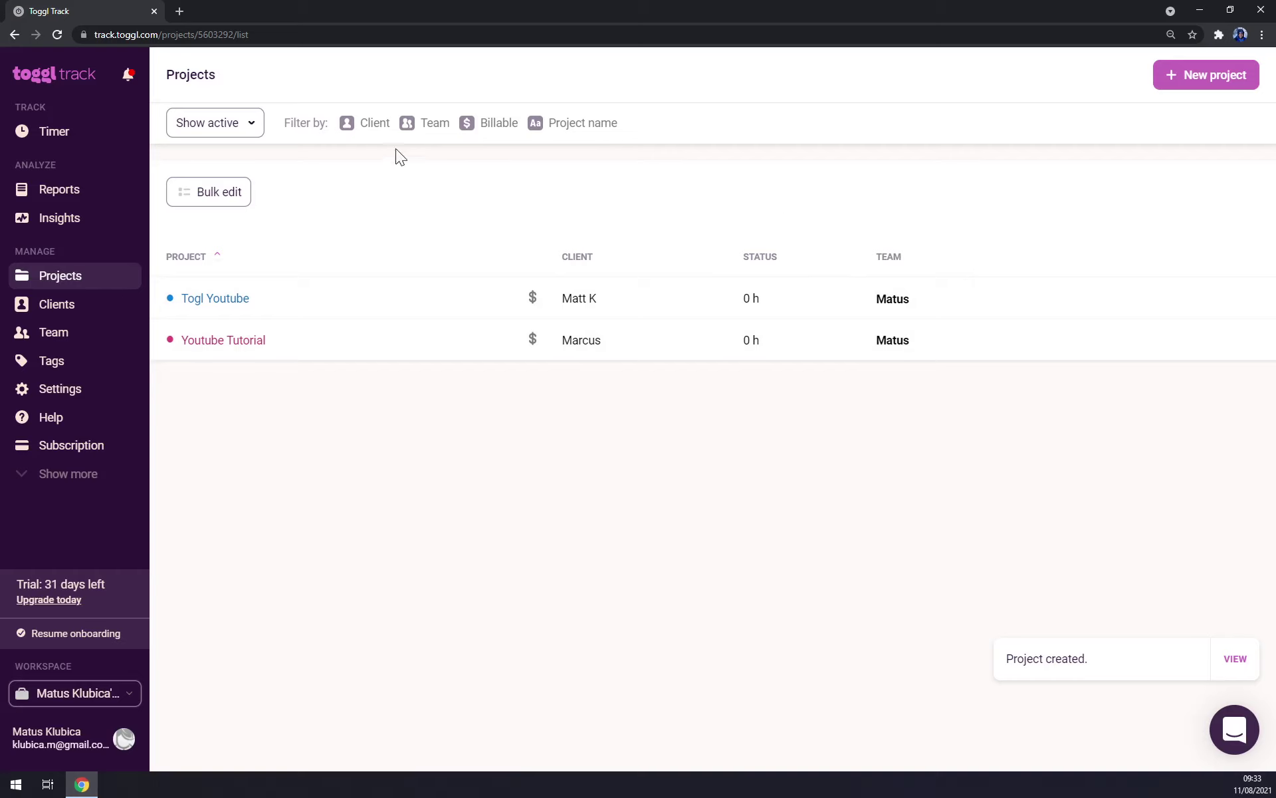
left_click(75, 137)
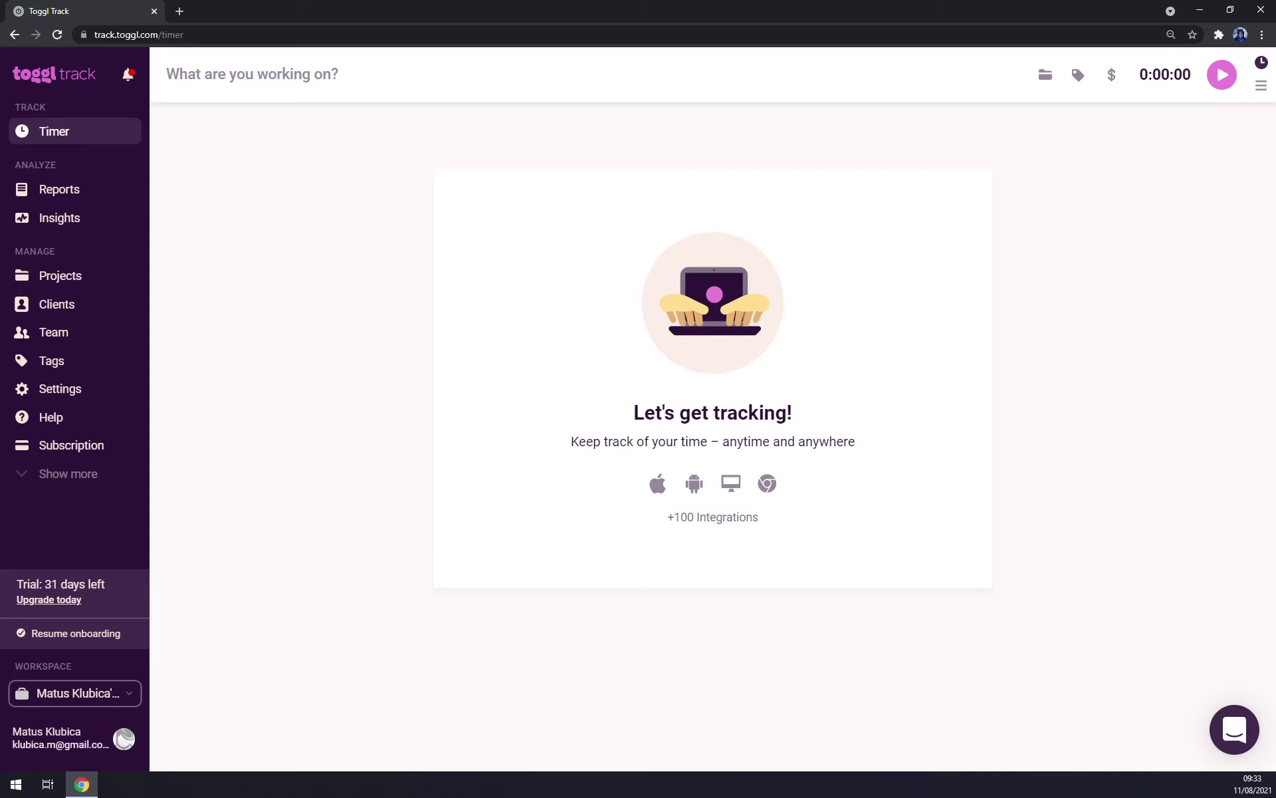
Track a 31-second billable Togl Youtube entry described '11.8'
type("Togl Yout")
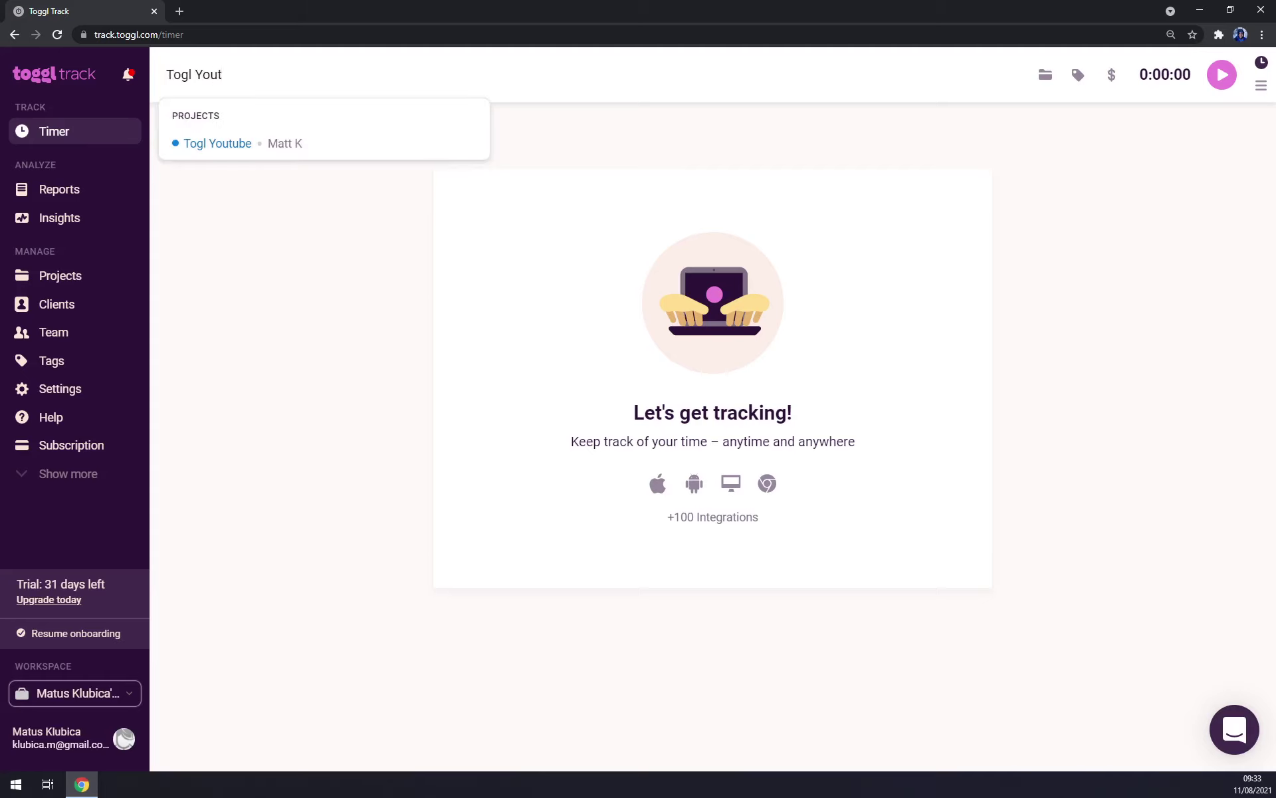
left_click(318, 147)
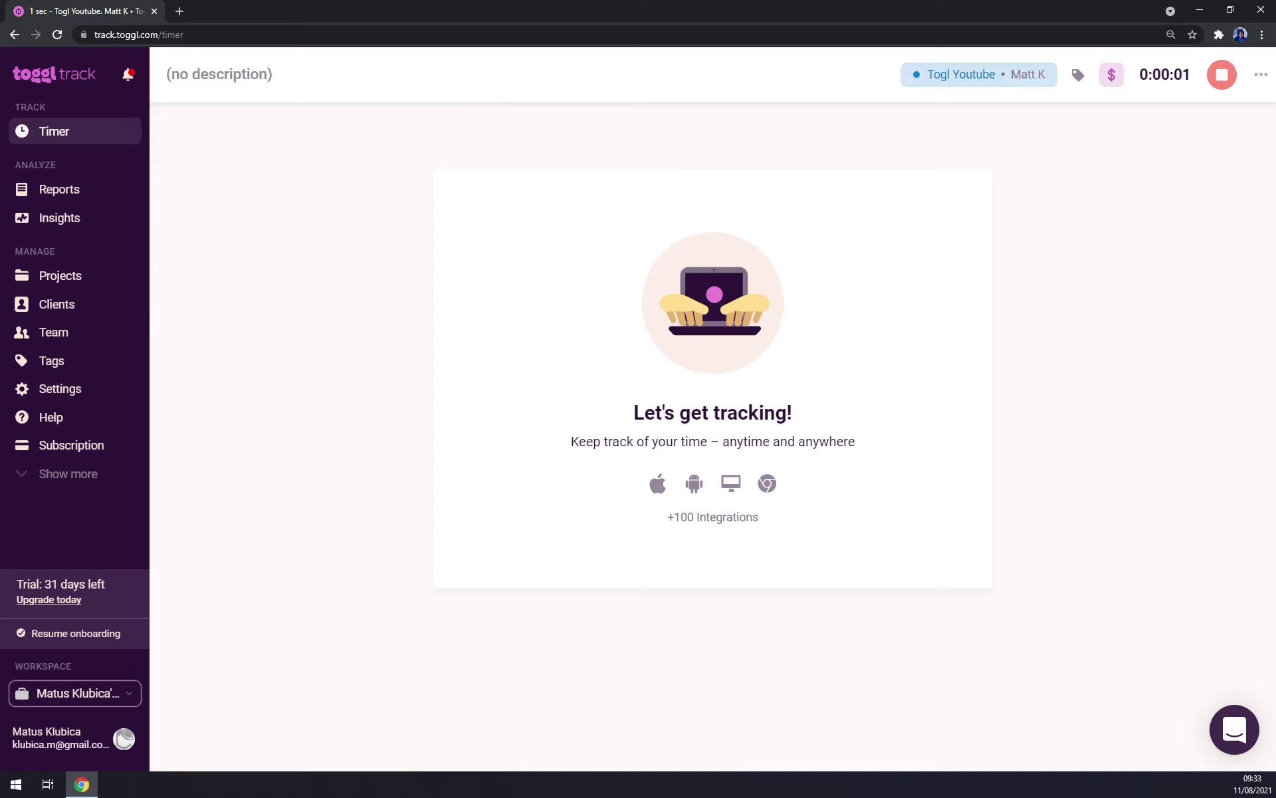
left_click(1079, 78)
left_click(1172, 133)
left_click(1110, 77)
type("11.")
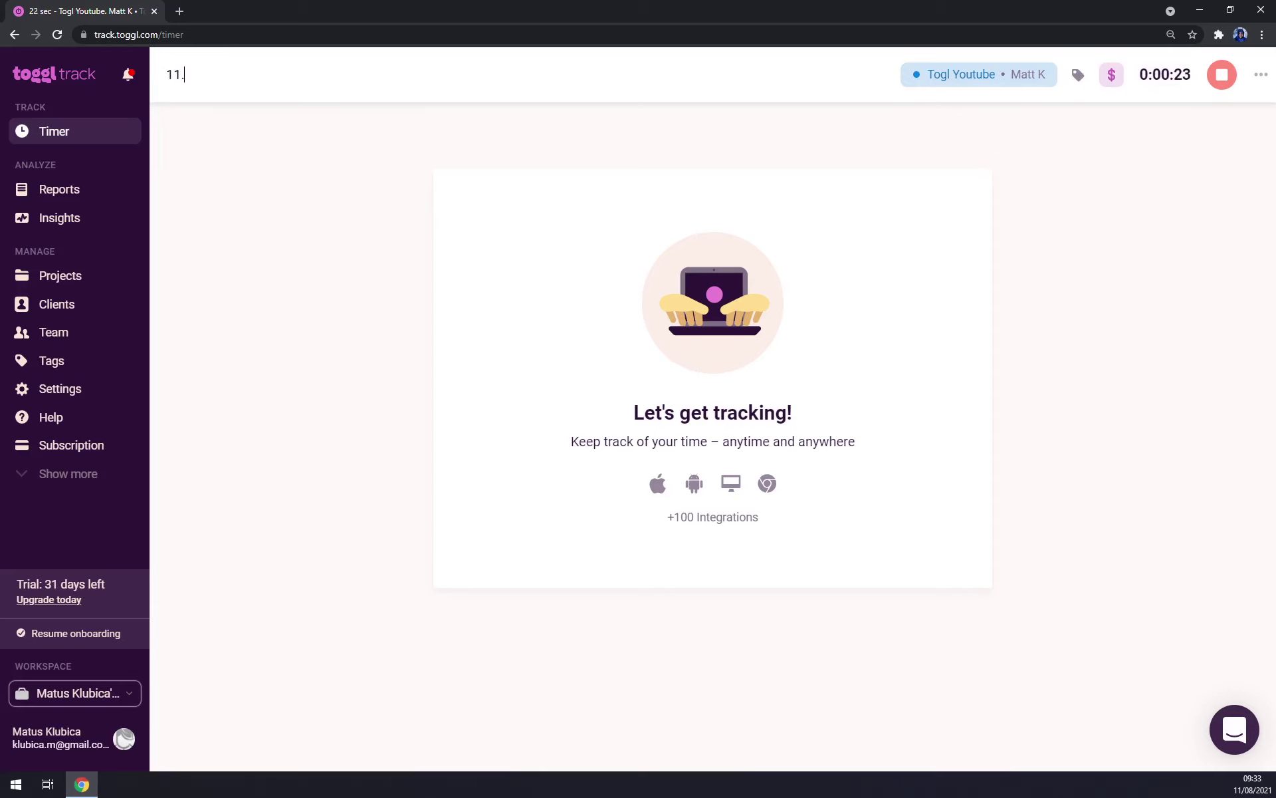
type("8.")
left_click(1230, 82)
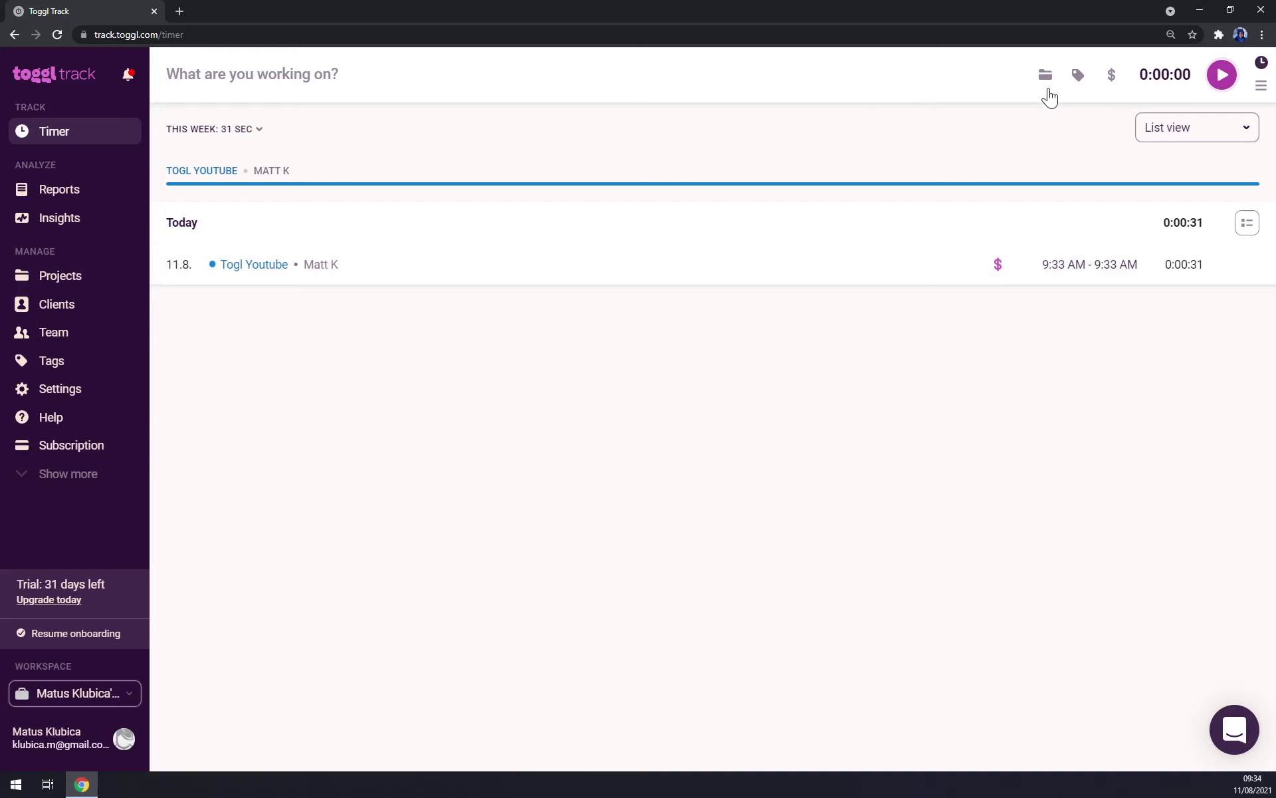
Track a second 9-second Togl Youtube entry with no description
left_click(166, 74)
type("togl")
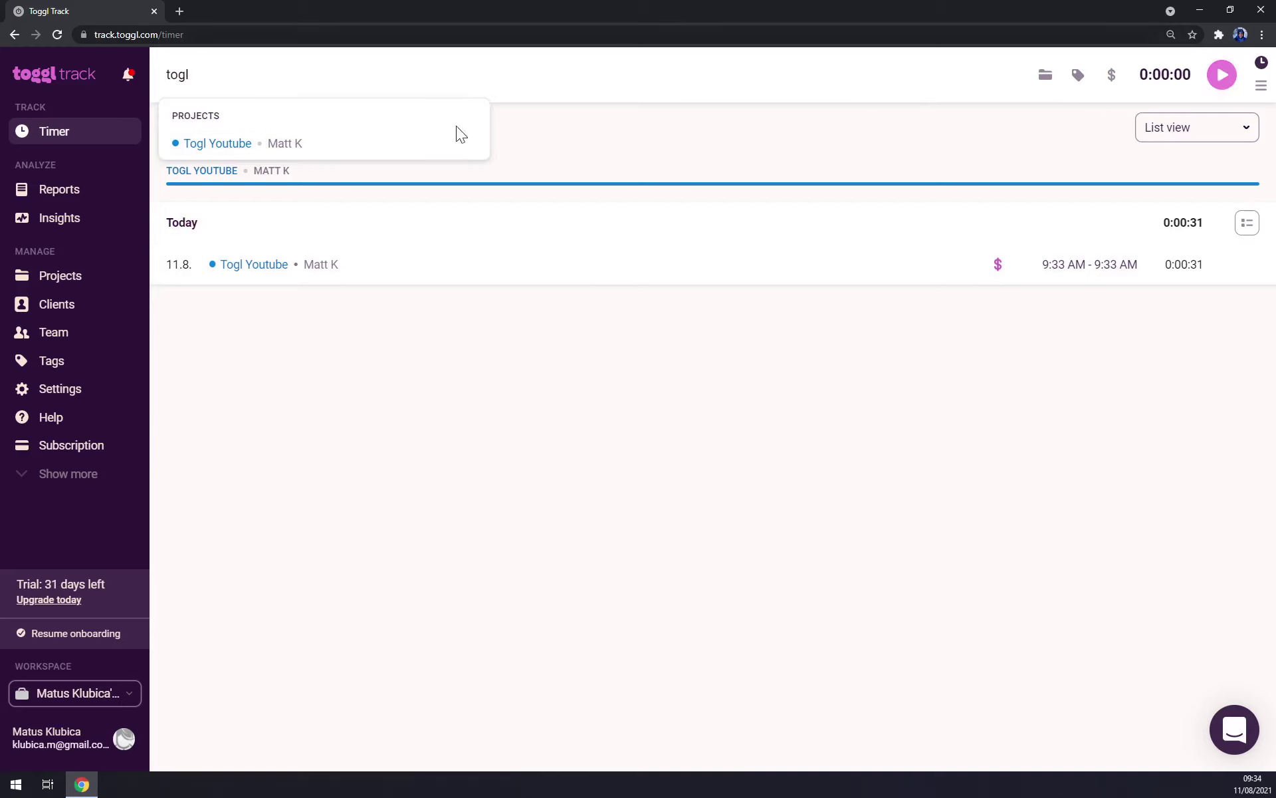
left_click(308, 152)
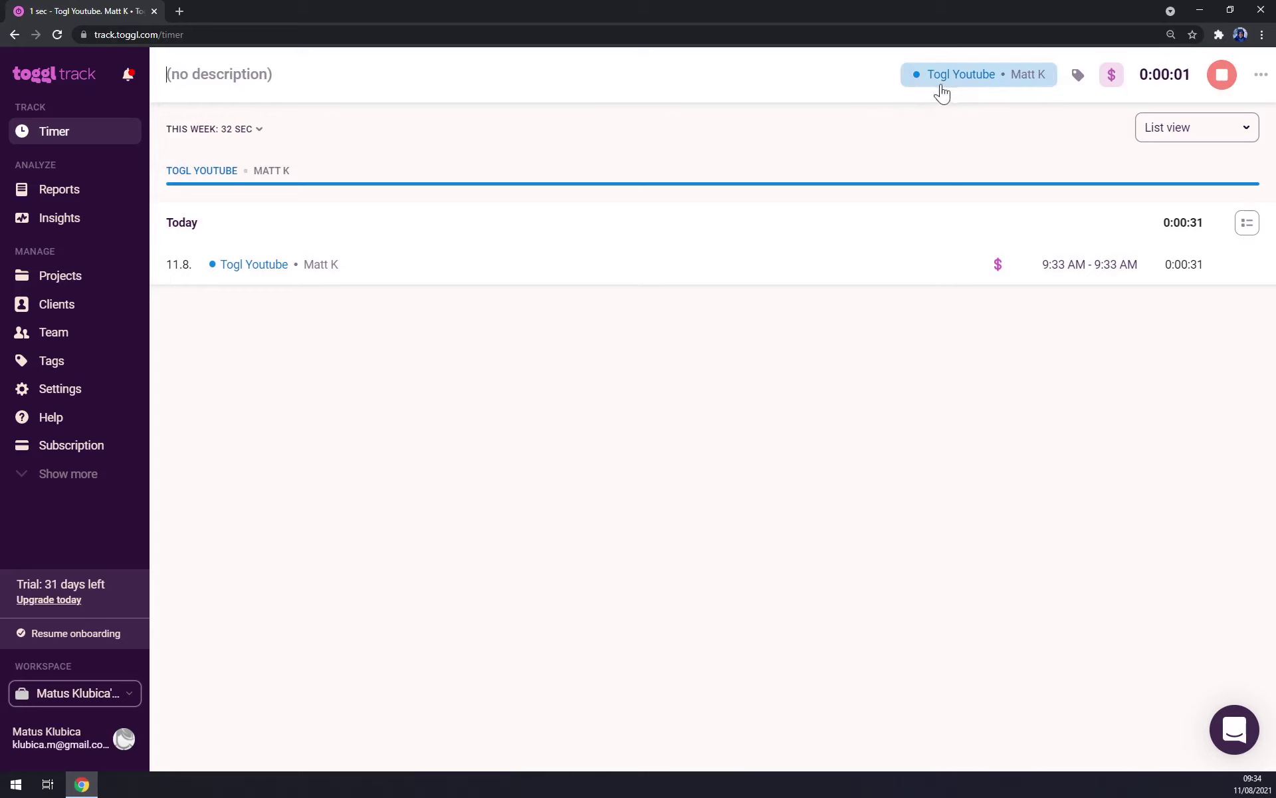
left_click(1261, 78)
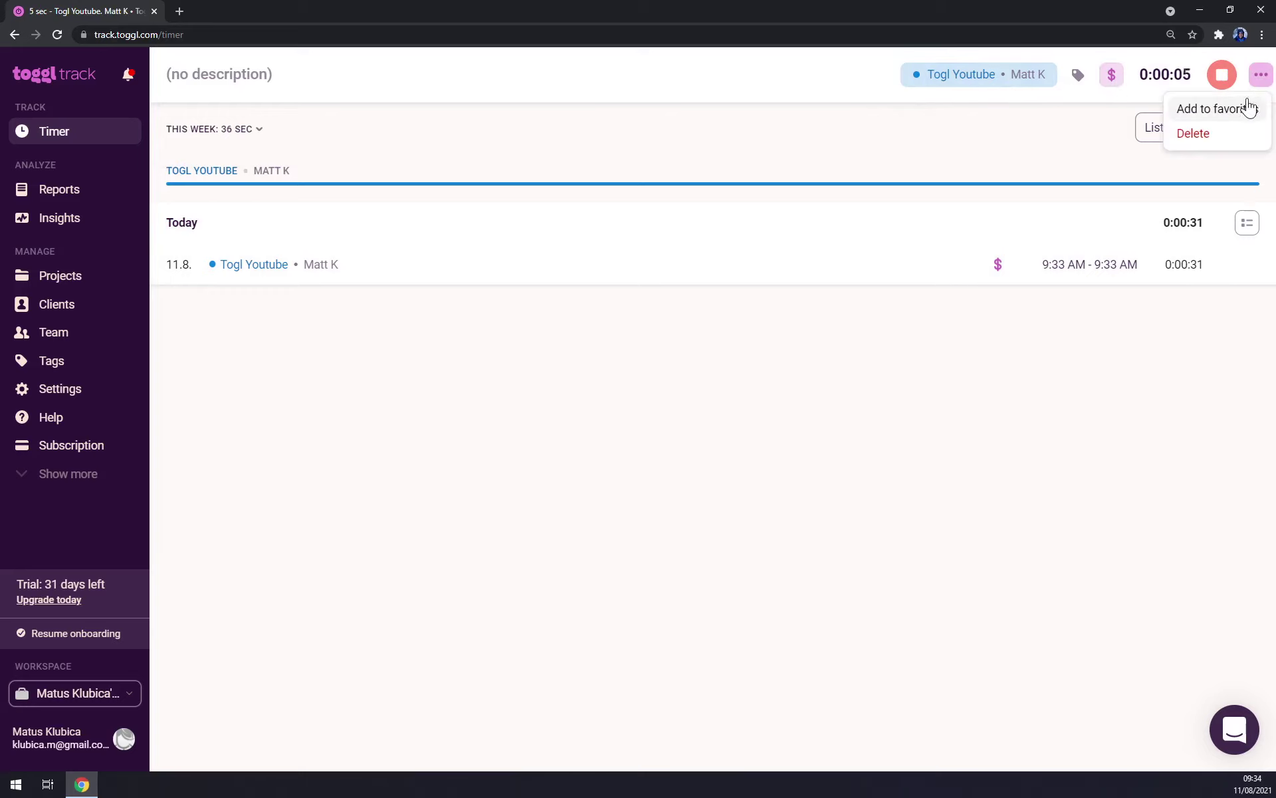
left_click(1243, 109)
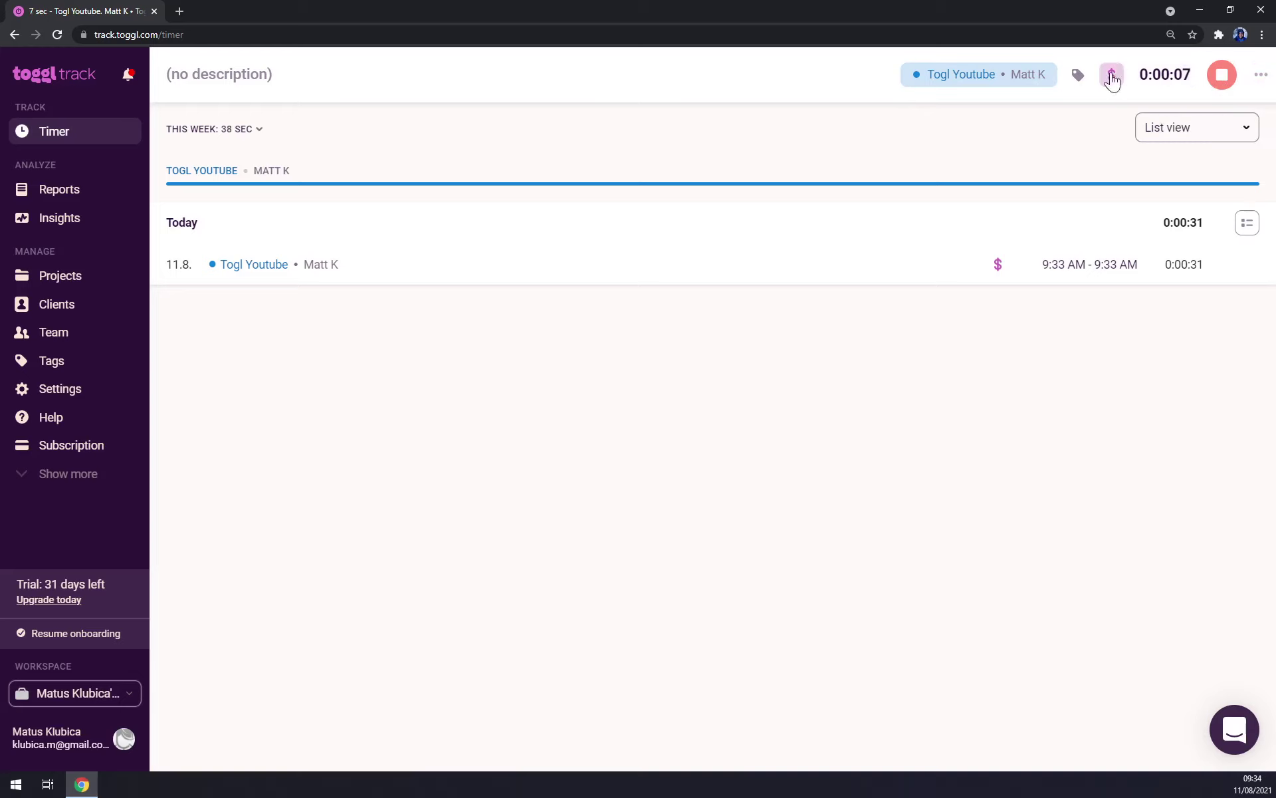
left_click(1214, 83)
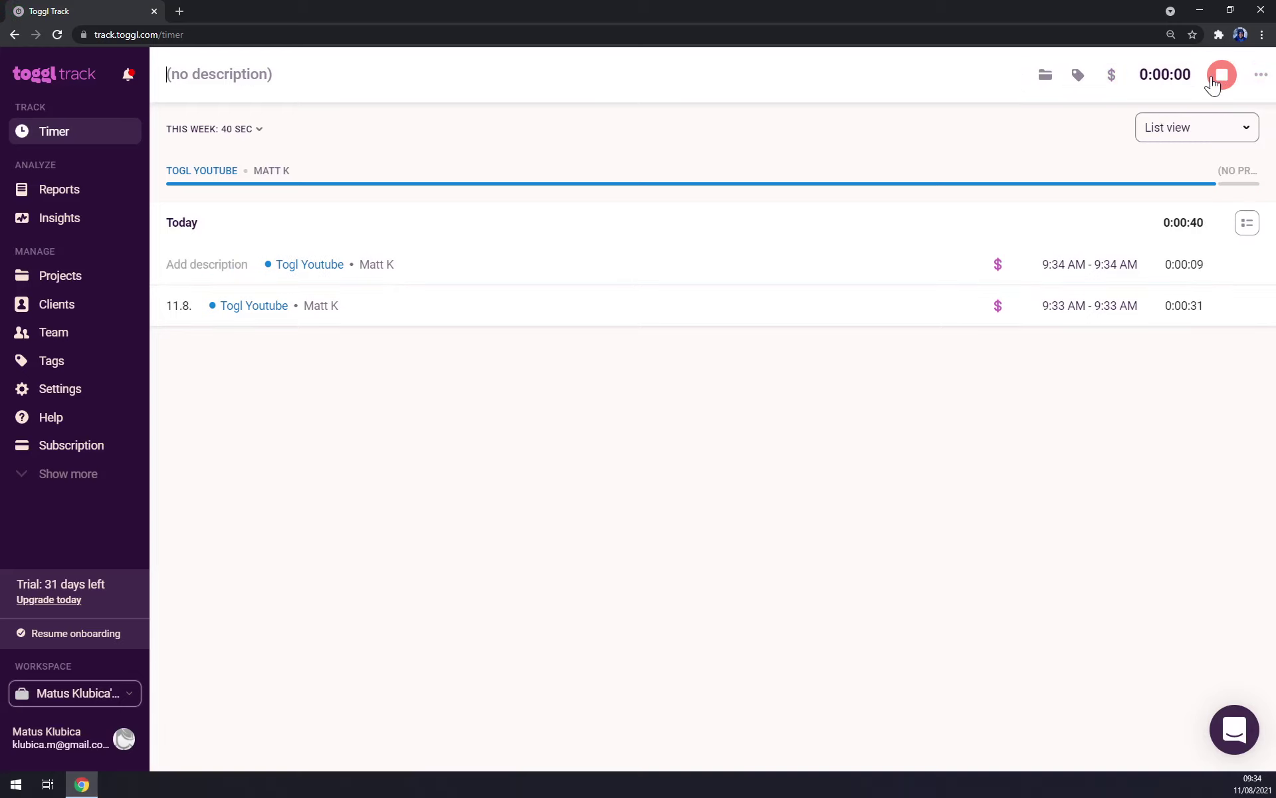
left_click(1216, 84)
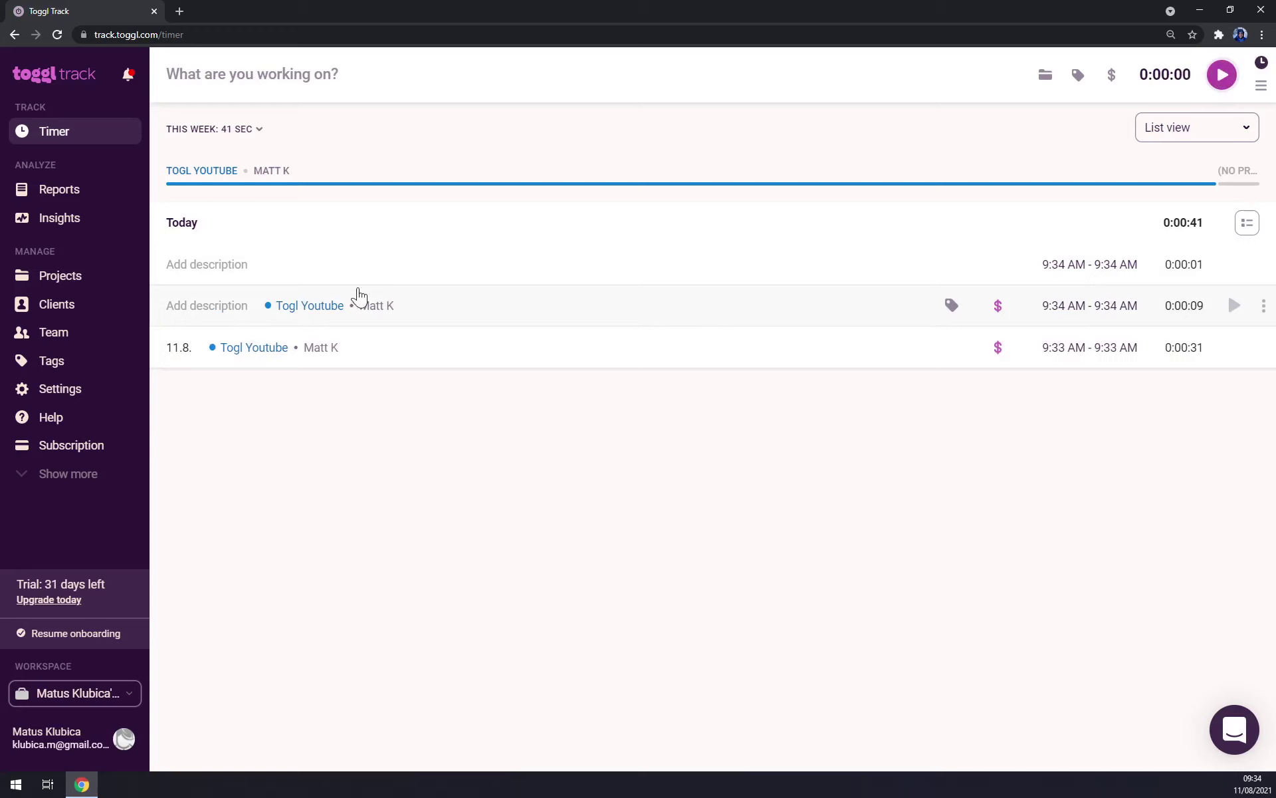
Delete the stray 1-second entry and switch the timer bar to manual mode
left_click(1263, 264)
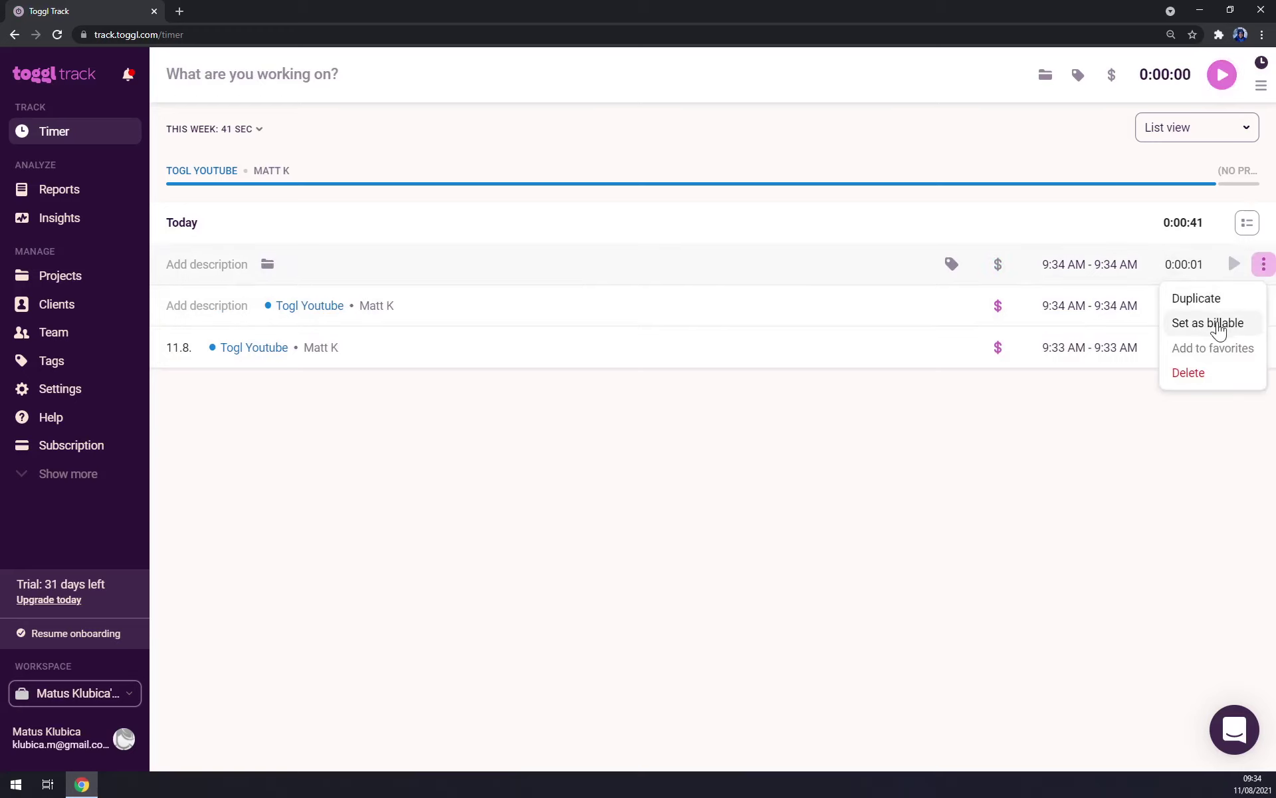
left_click(1189, 373)
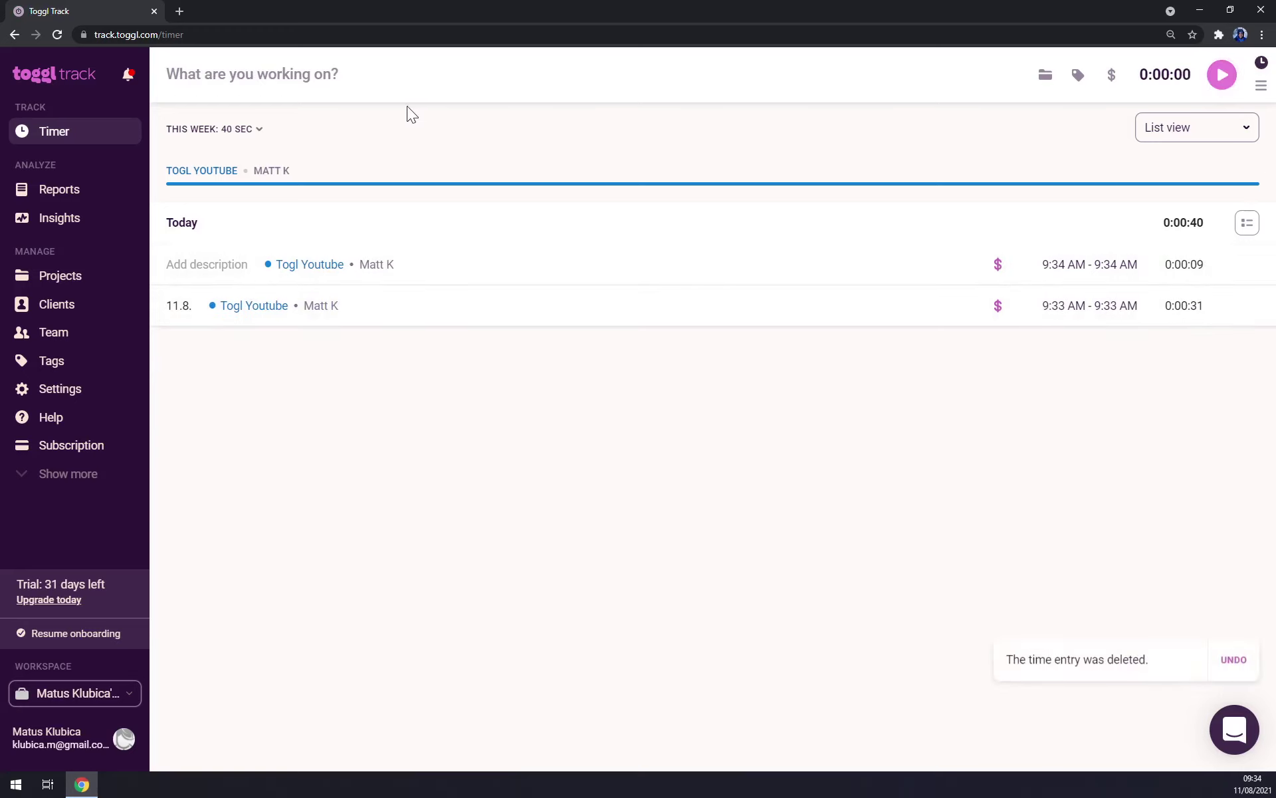
left_click(1261, 86)
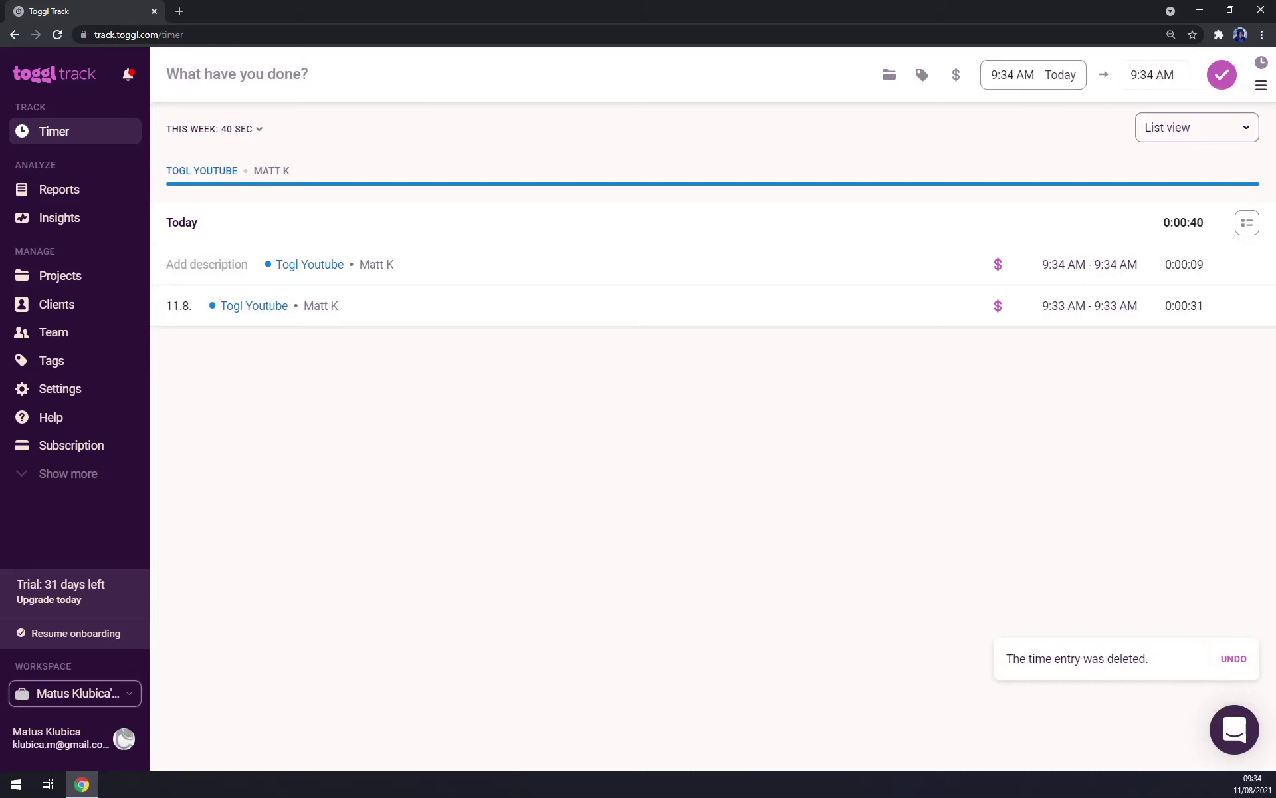
Log a manual billable Togl Youtube entry 'turorials' from 6:34 to 9:34 AM
left_click(1035, 77)
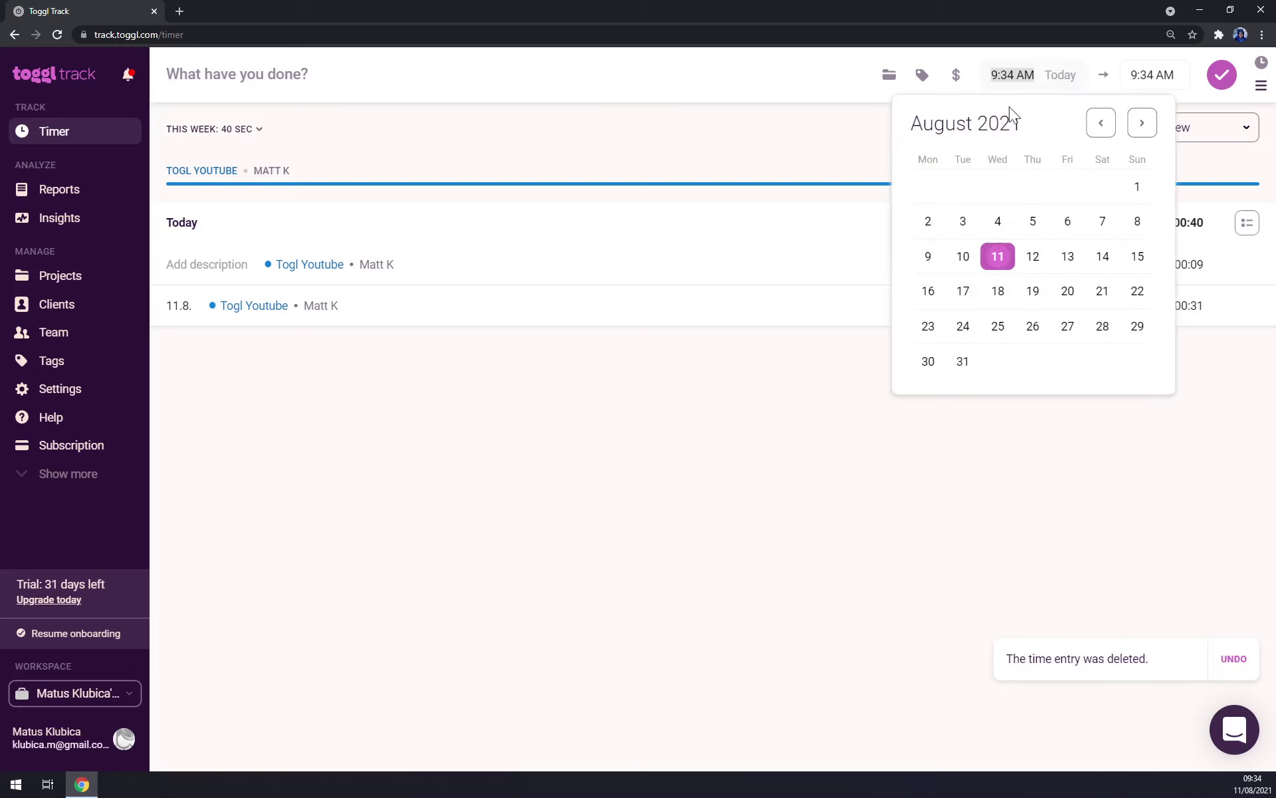
left_click(1006, 74)
type("6")
key("BackSpace")
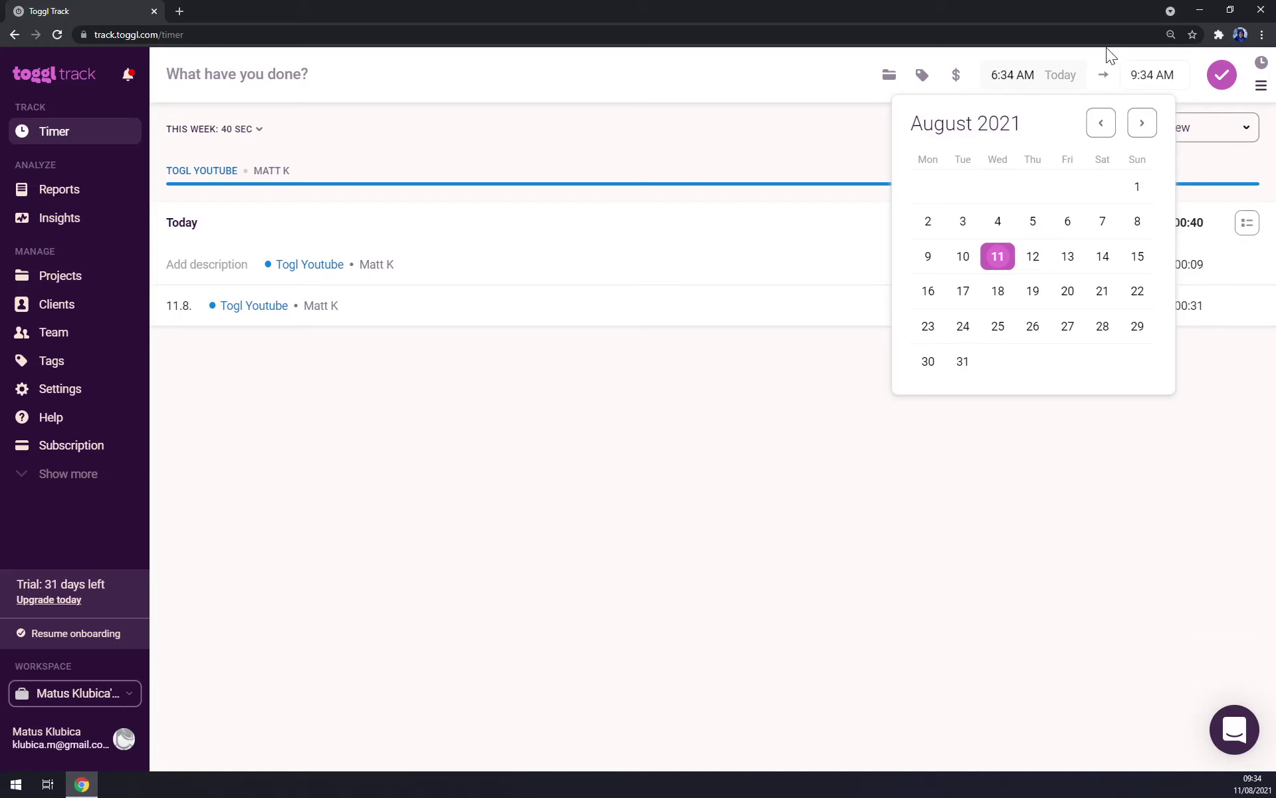
left_click(1119, 70)
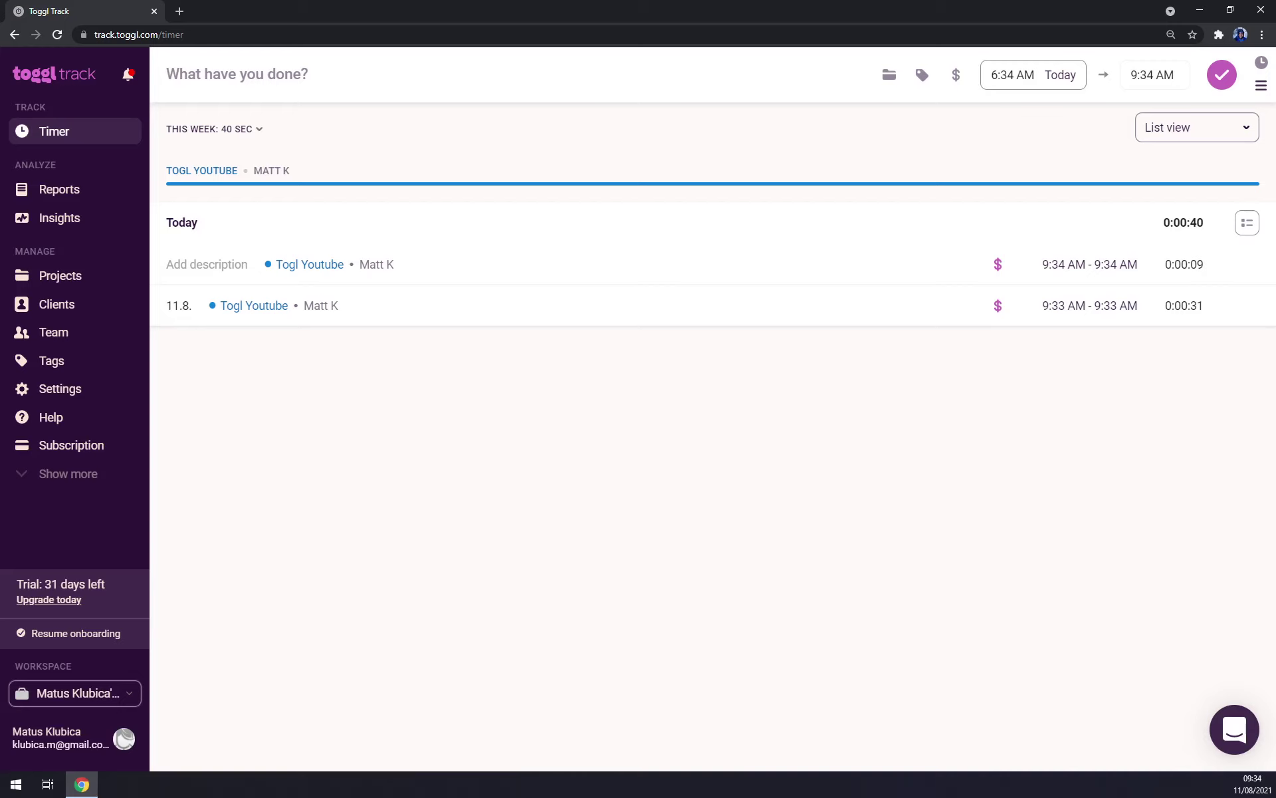
type("togl")
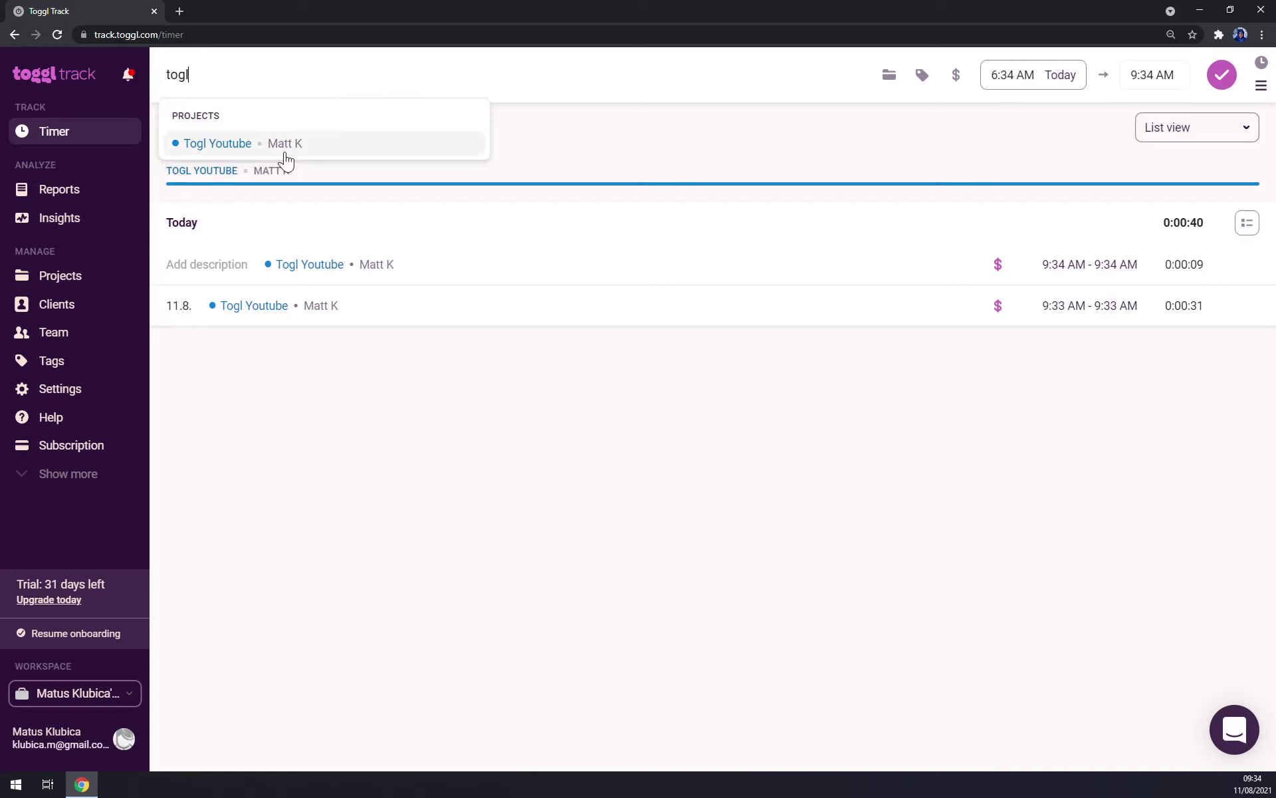
left_click(284, 151)
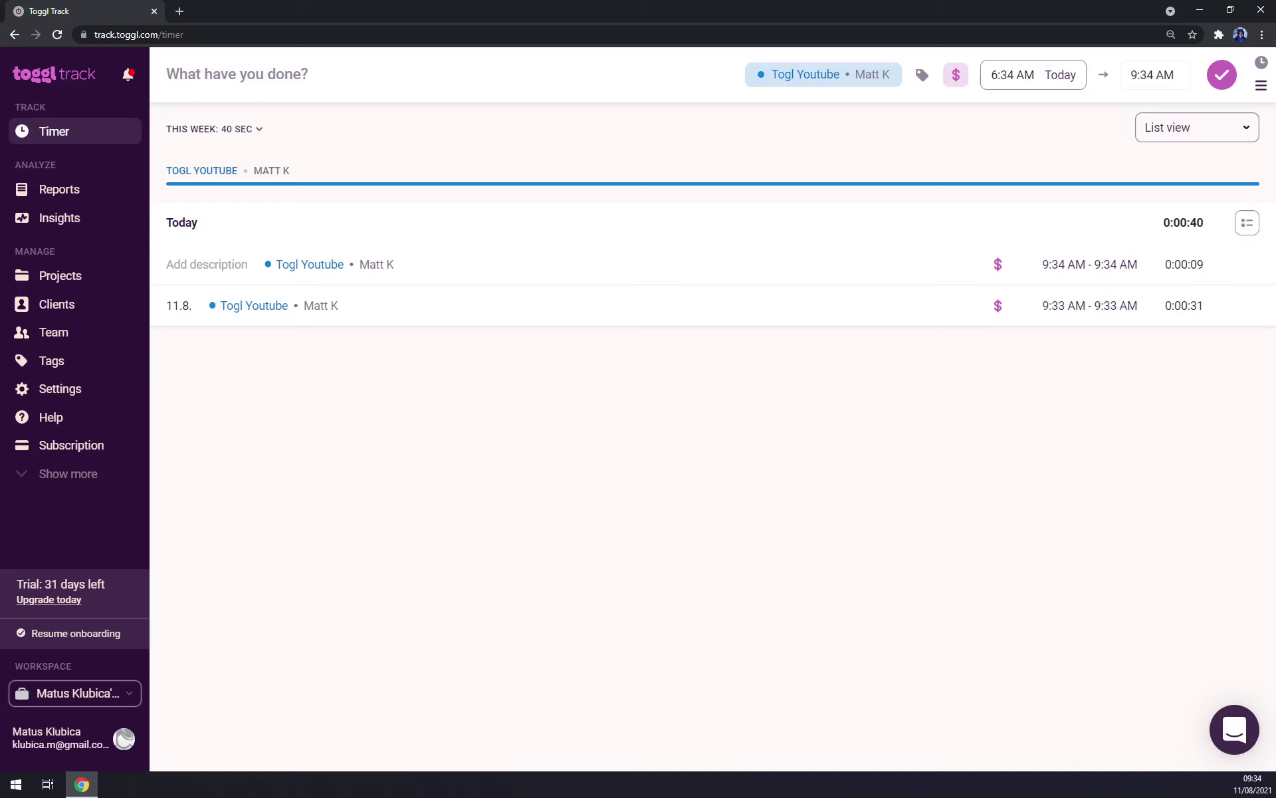
type("t")
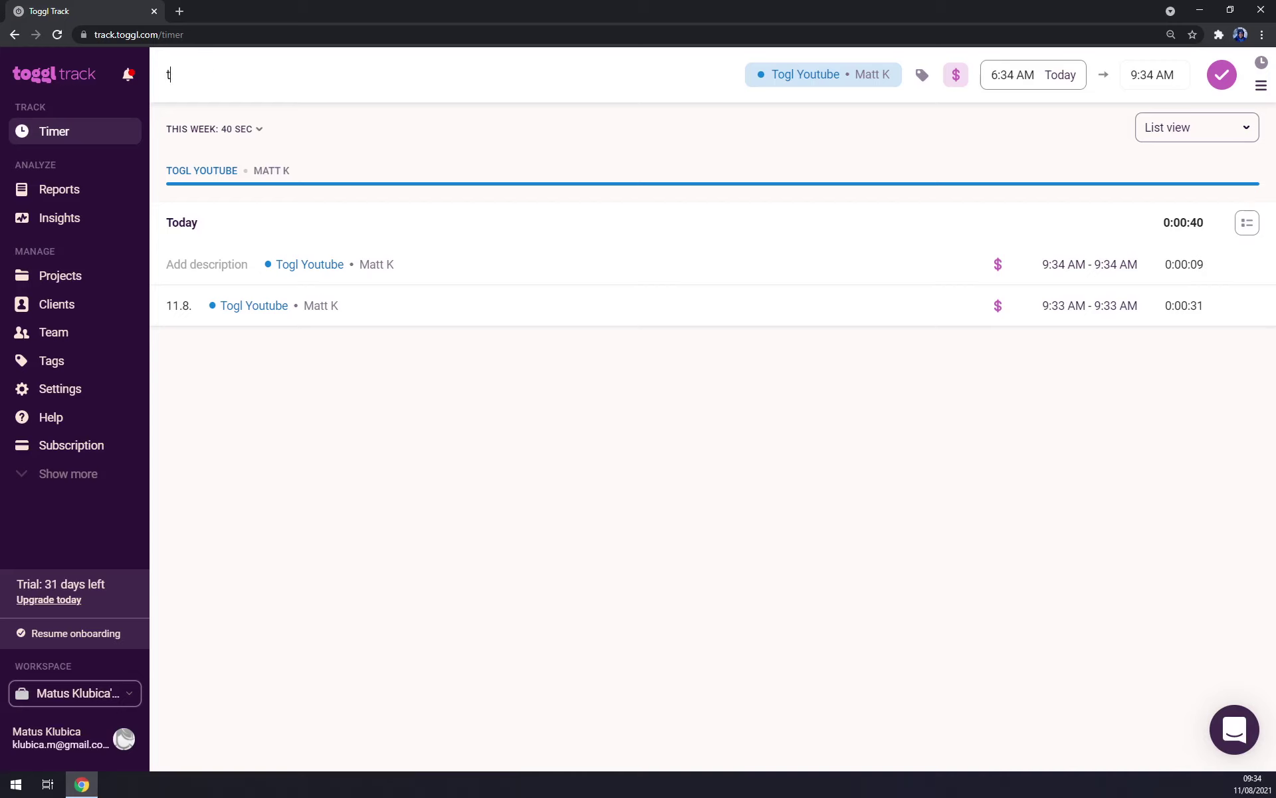
type("urorials")
left_click(1225, 79)
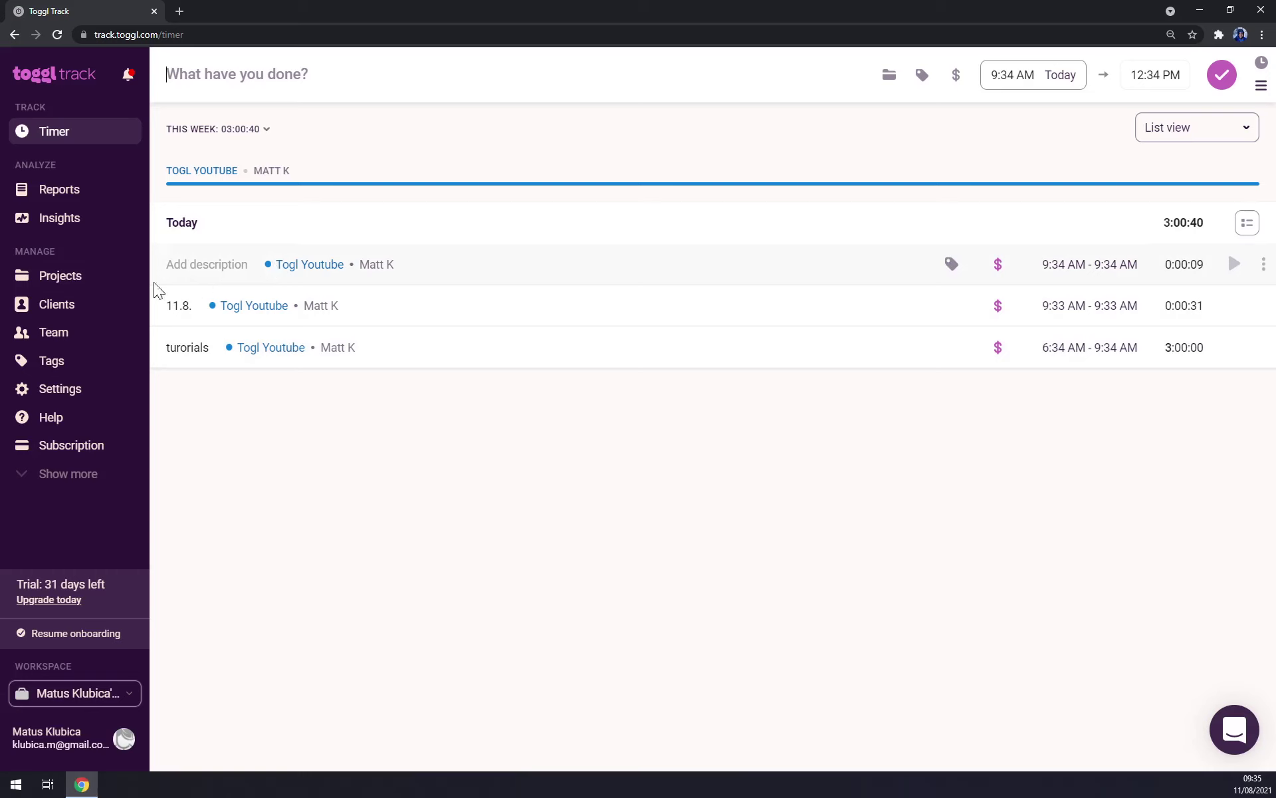
Open the Summary report and check Wednesday's 3:00:40 and 60.22 USD totals
left_click(72, 192)
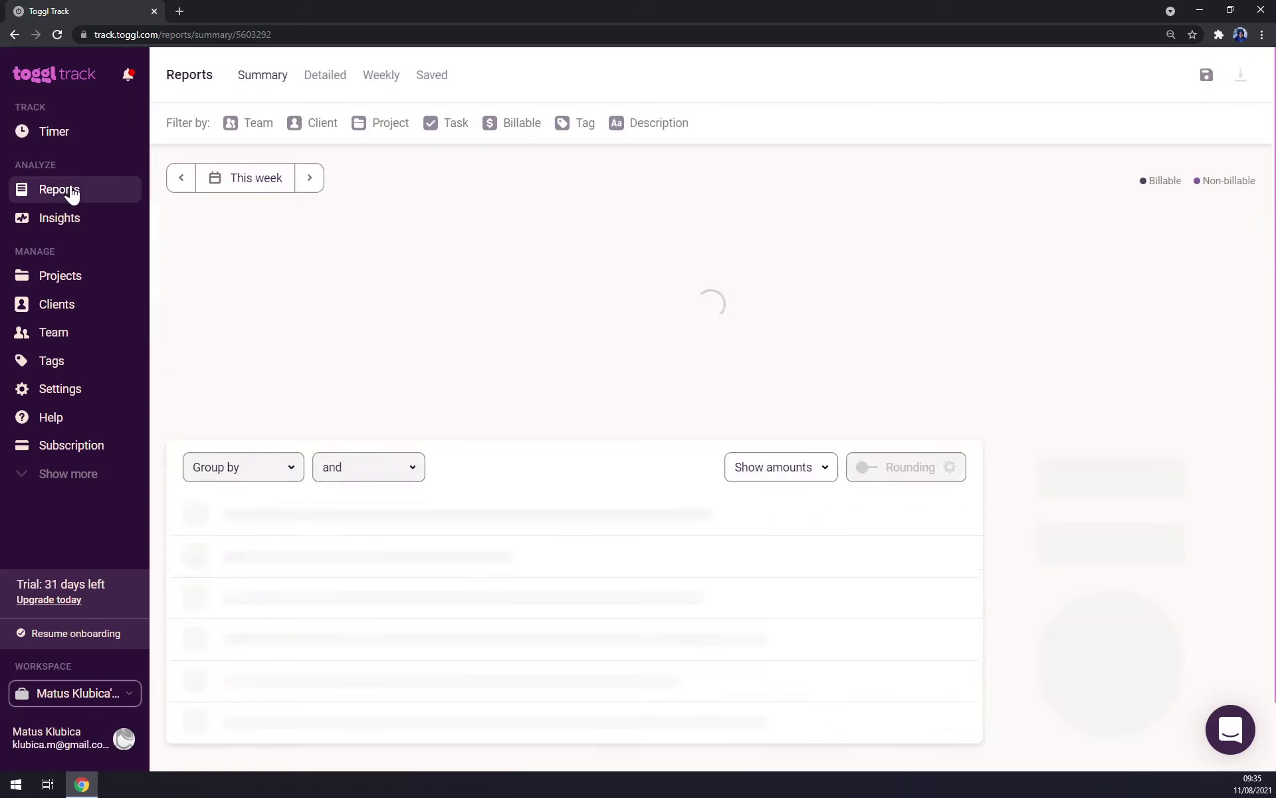
mouse_move(585, 362)
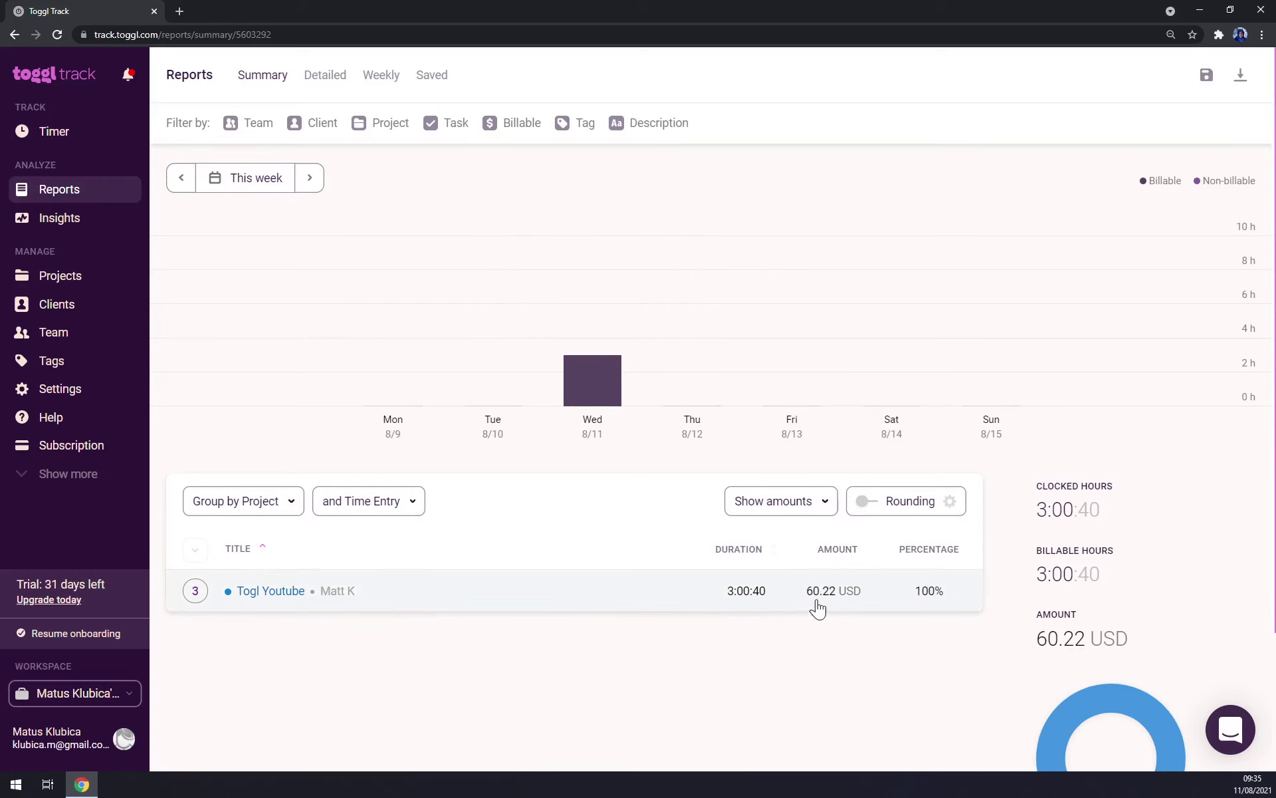
left_click_drag(807, 596, 862, 602)
left_click(843, 604)
mouse_move(588, 376)
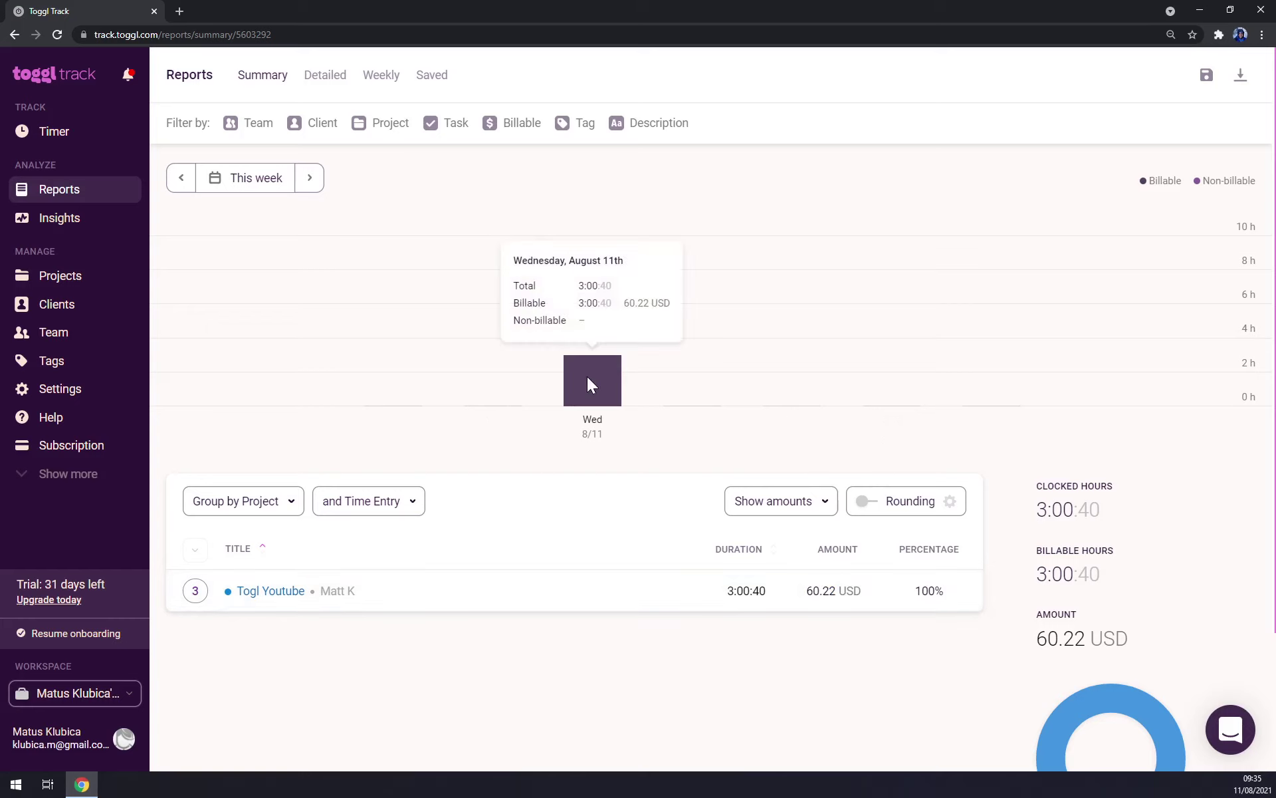
Check the workspace's default hourly rate of 20 in Settings, then return to the Summary report
left_click(56, 393)
scroll(481, 390, "down", 5)
scroll(463, 379, "up", 5)
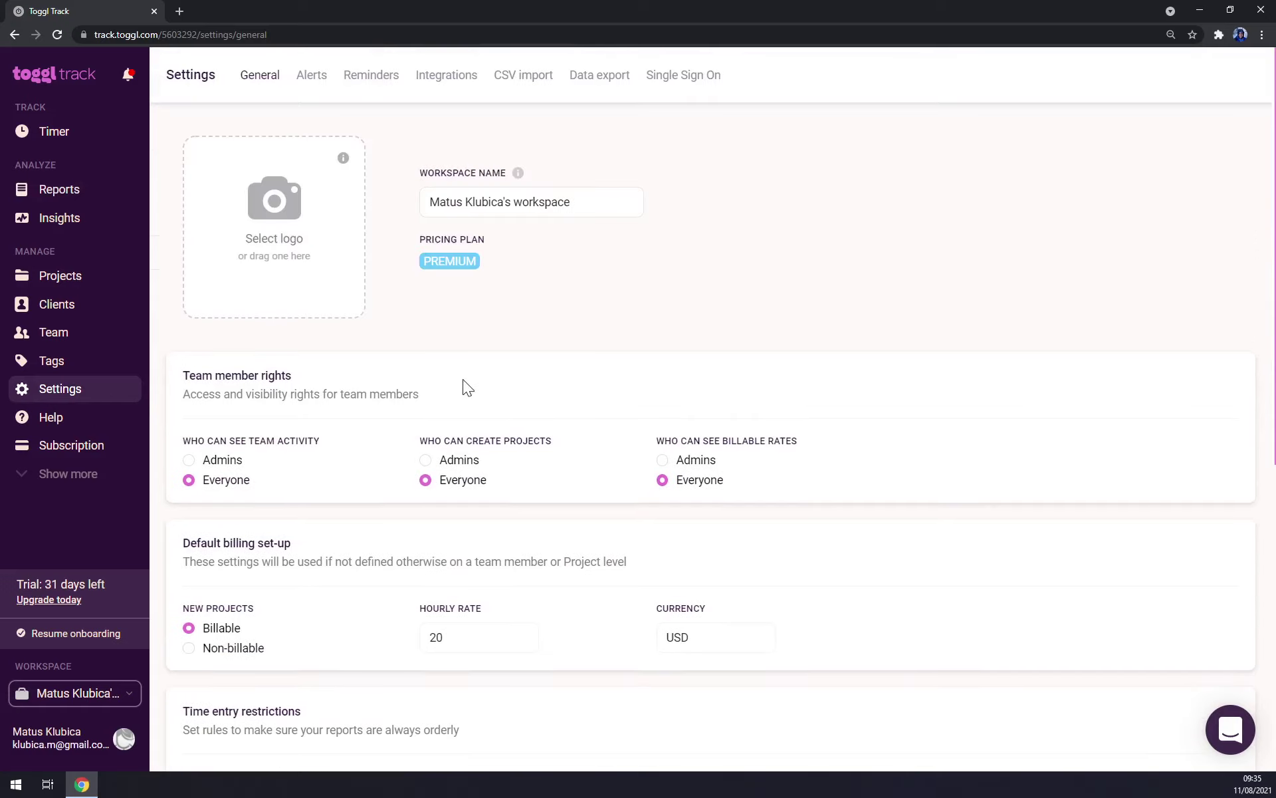
scroll(326, 459, "down", 2)
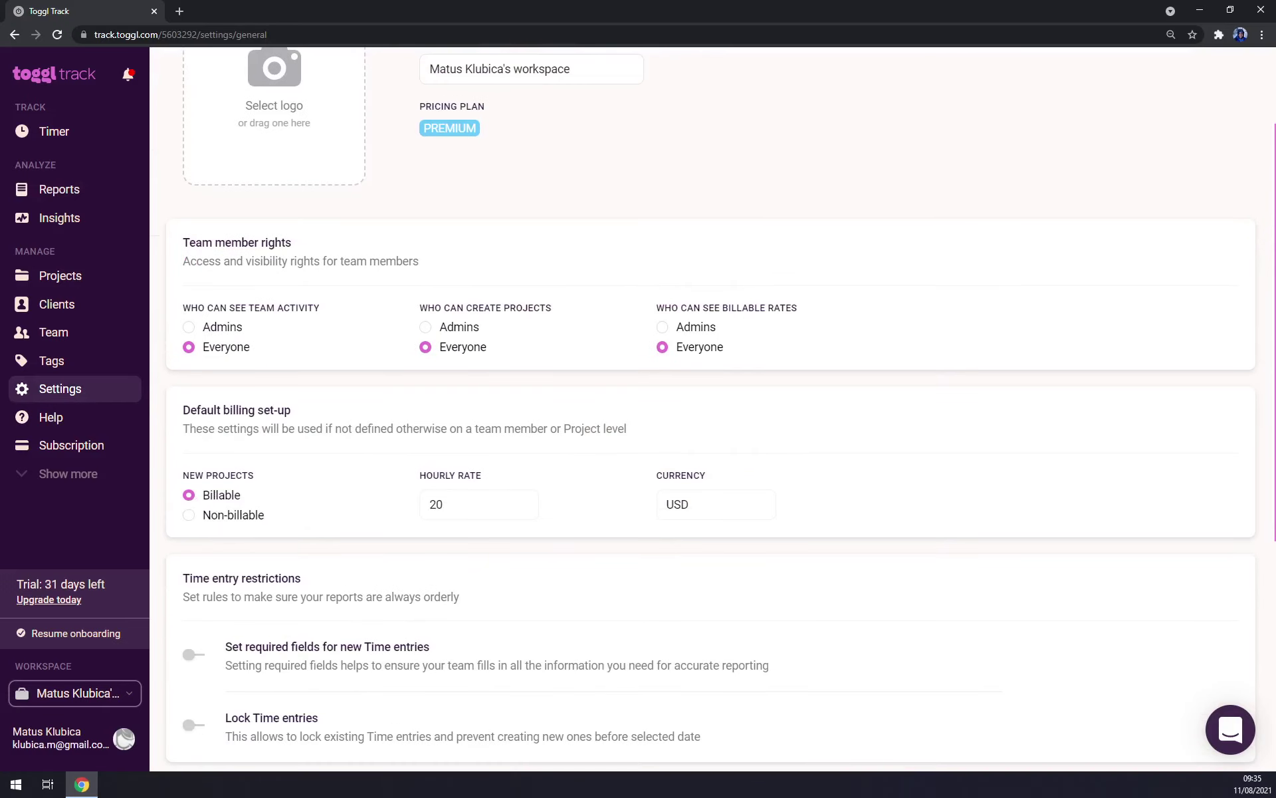
left_click_drag(443, 504, 416, 509)
scroll(541, 495, "up", 3)
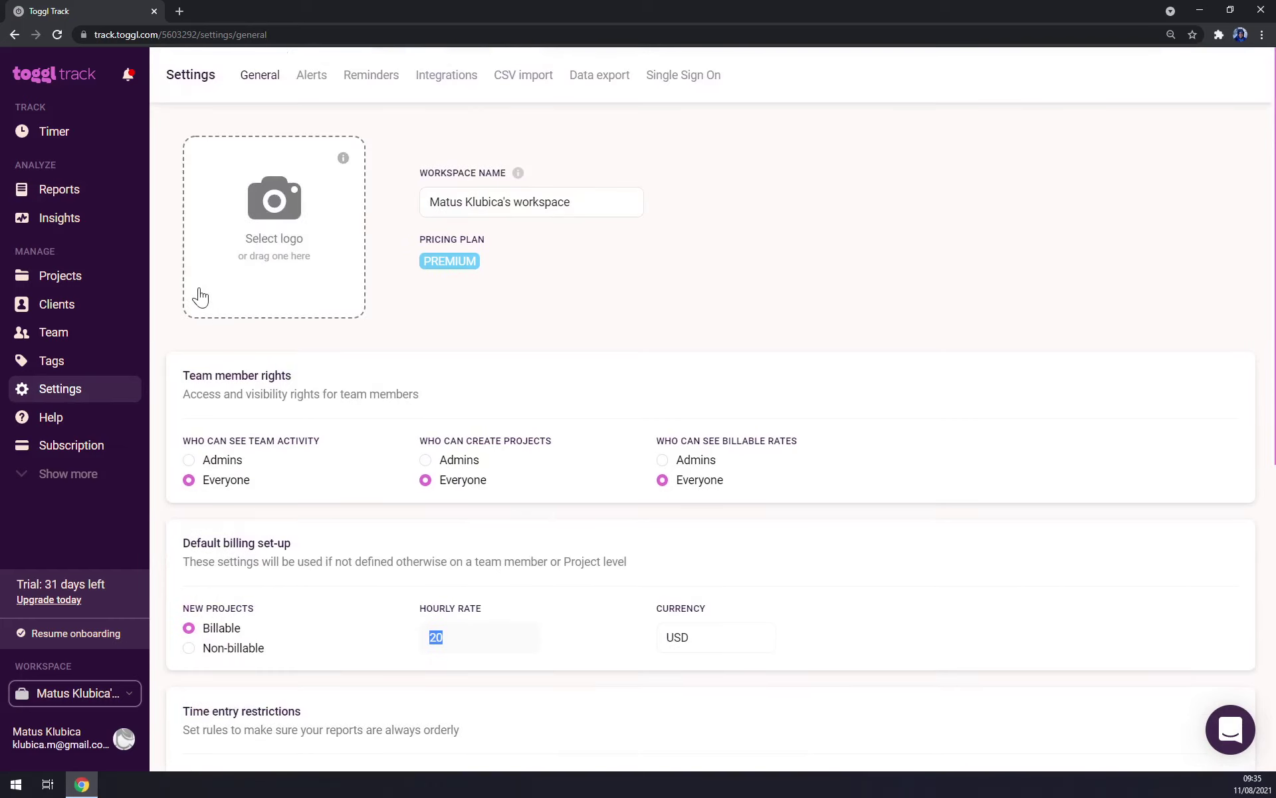
left_click(90, 197)
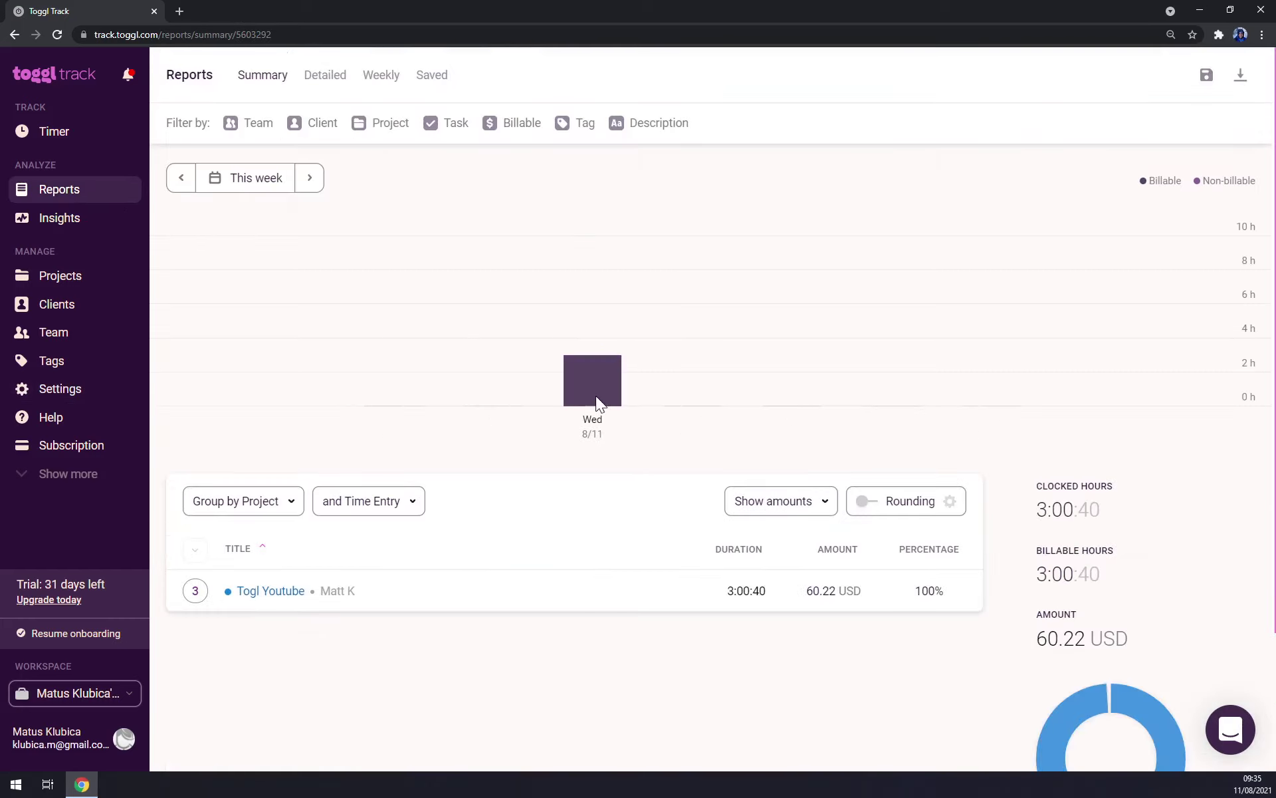
Open the Detailed report for the Togl Youtube project
scroll(598, 398, "down", 3)
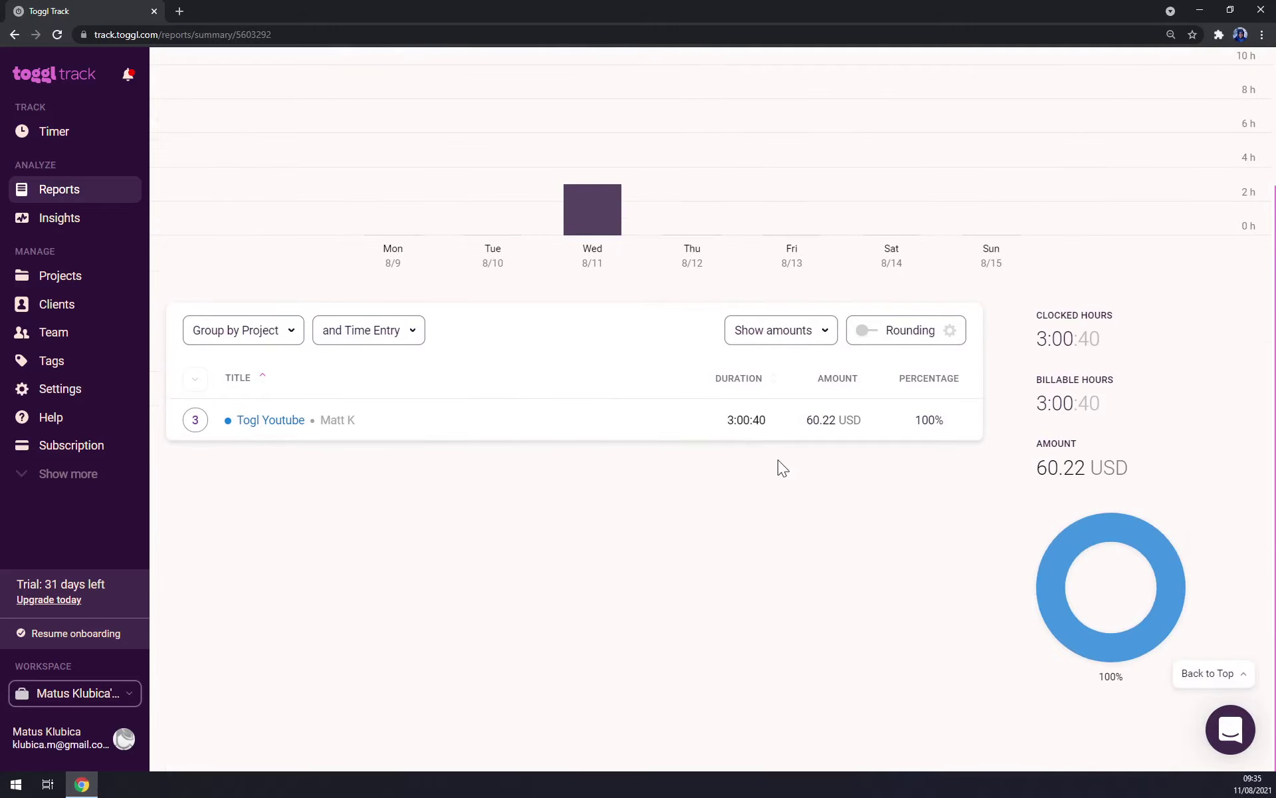
scroll(752, 518, "up", 1)
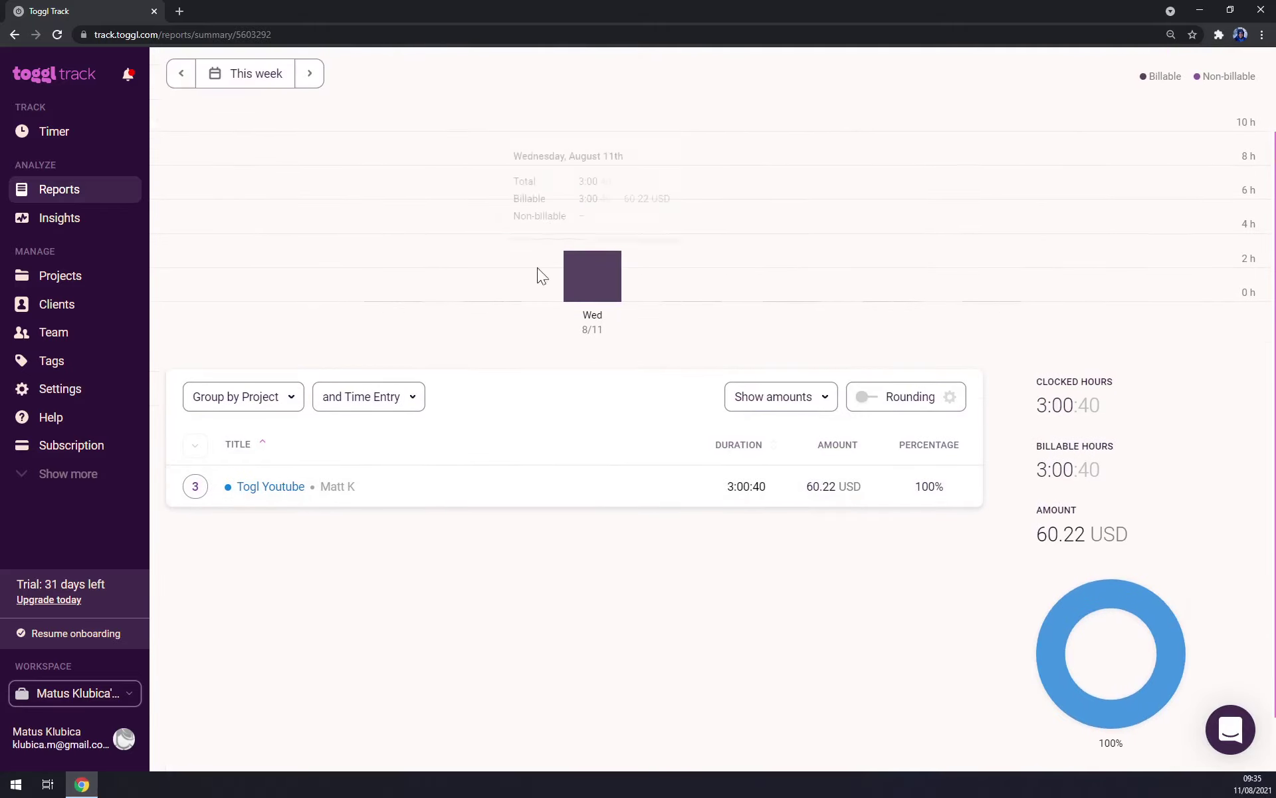
scroll(540, 265, "up", 2)
mouse_move(578, 397)
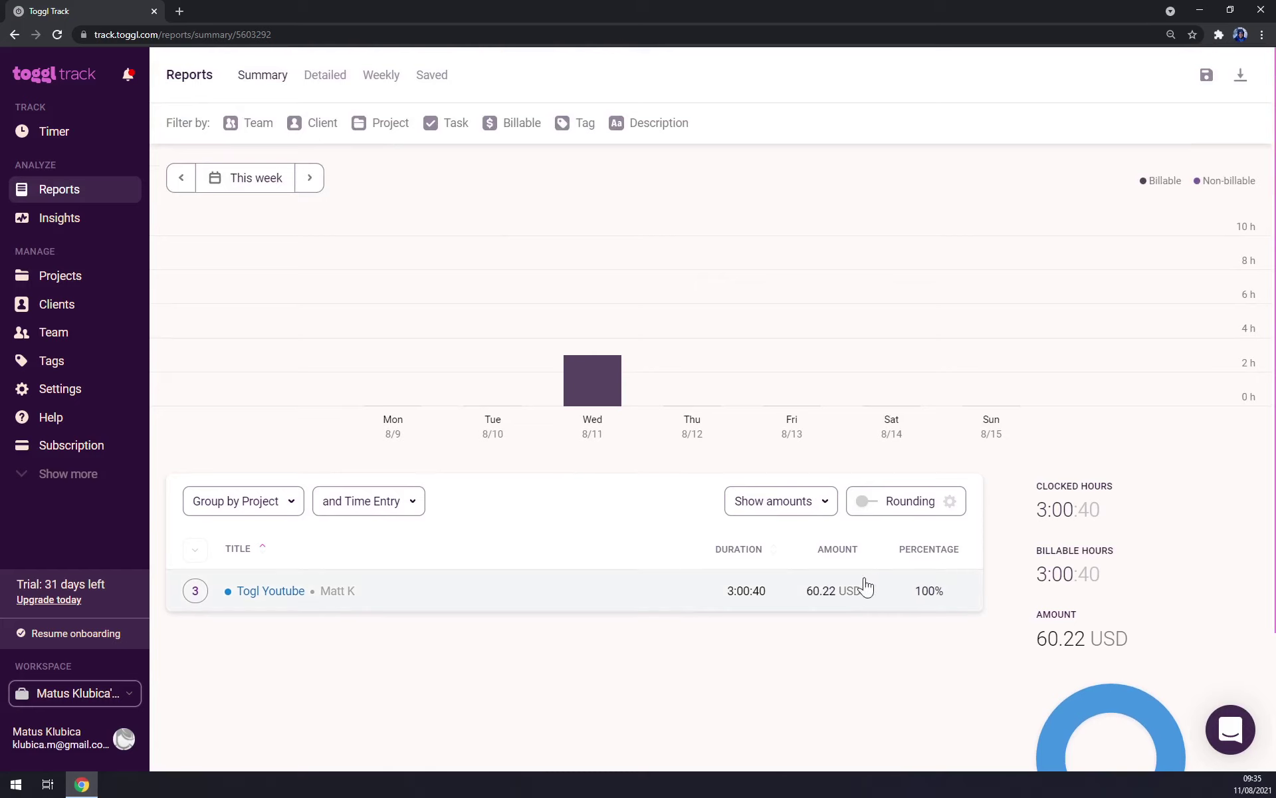
triple_click(874, 598)
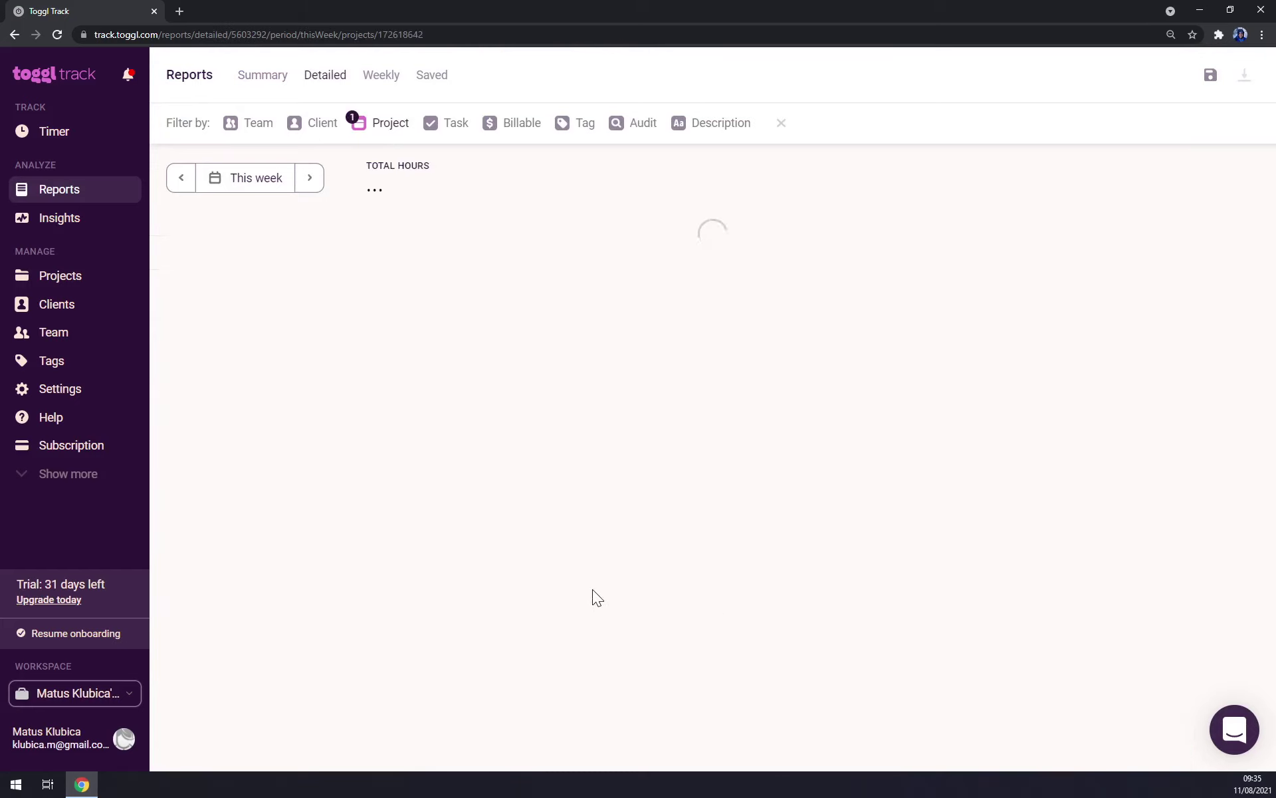
View Insights, then return to the Summary report showing Togl Youtube at 3:00:40 and 60.22 USD
left_click(72, 220)
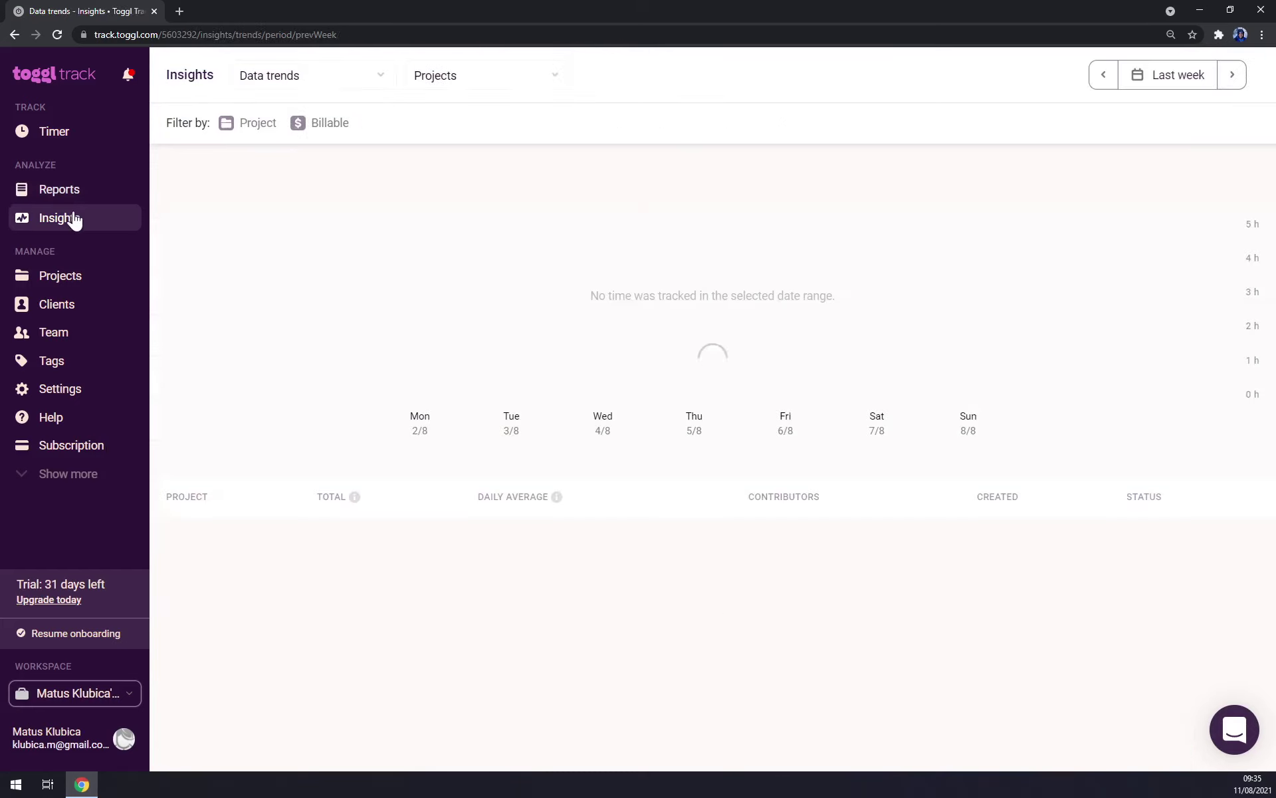
left_click(48, 190)
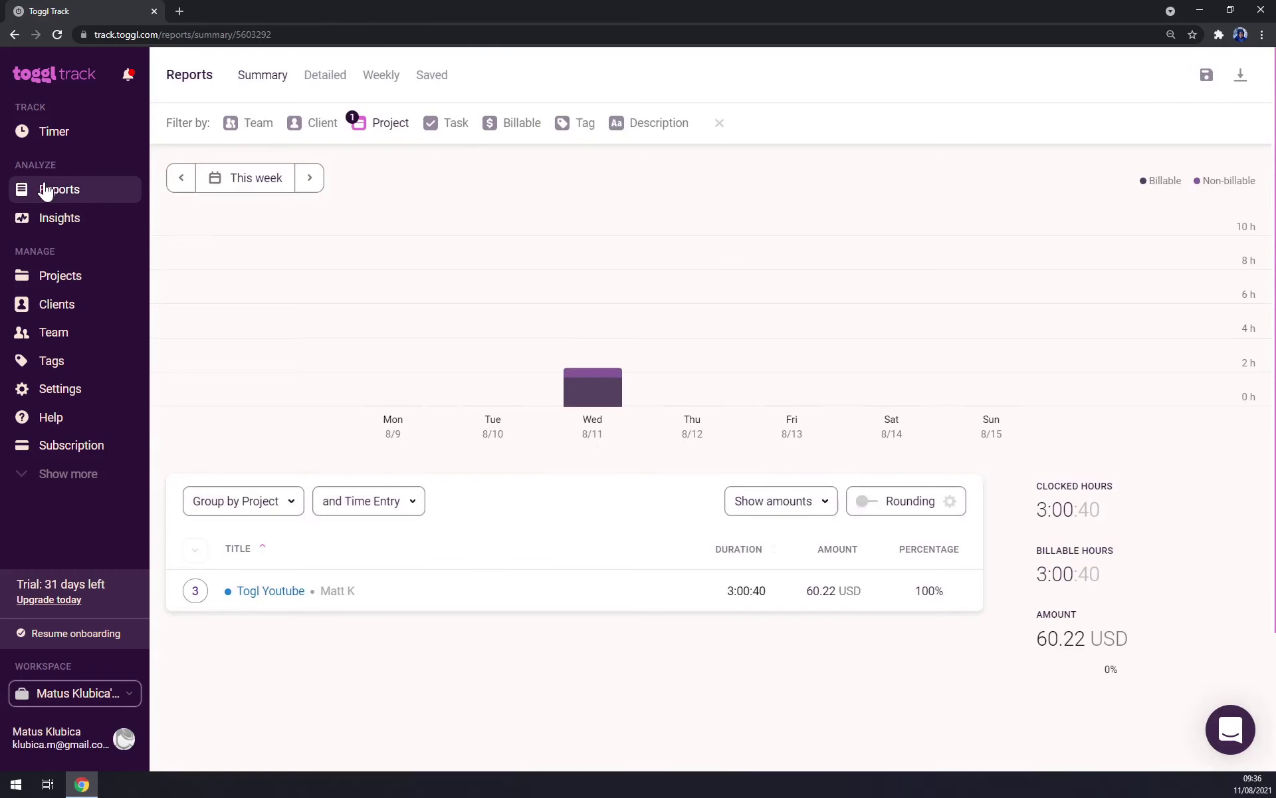
mouse_move(619, 365)
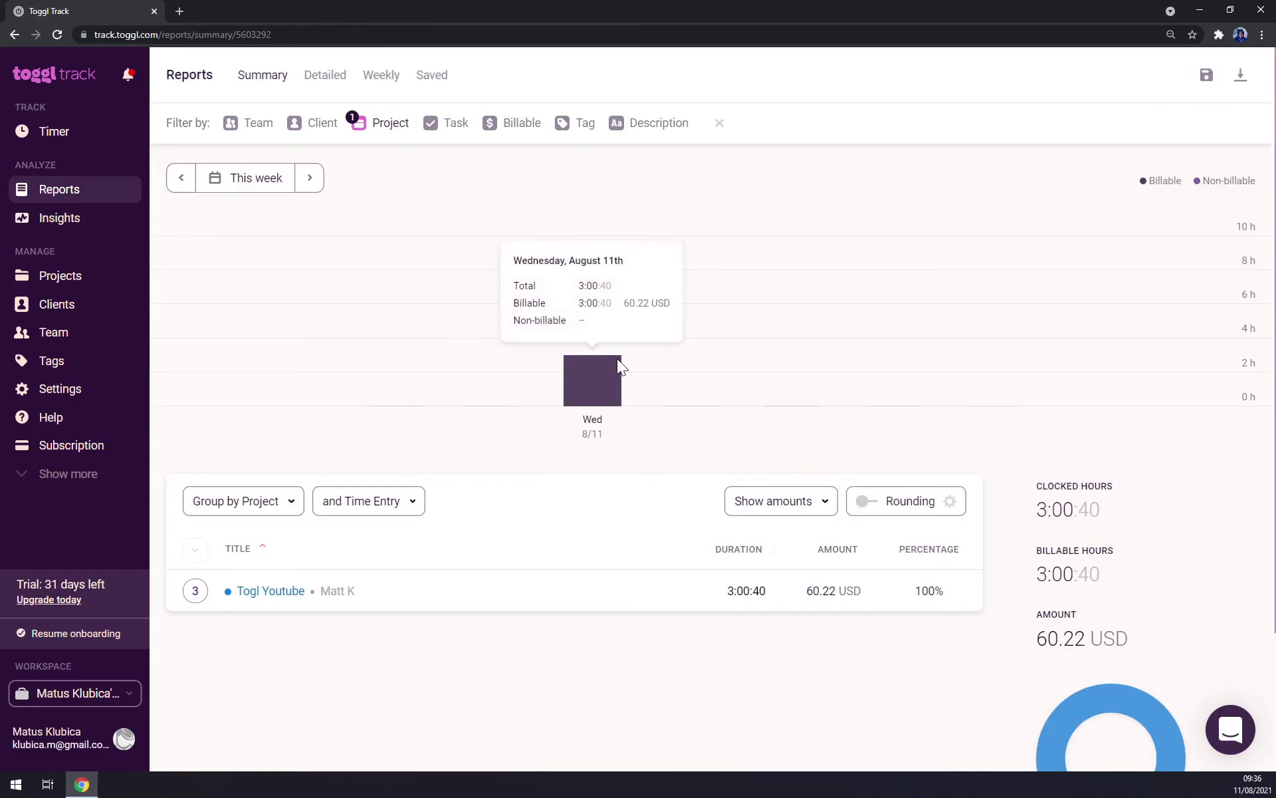
scroll(613, 377, "down", 3)
scroll(551, 364, "up", 3)
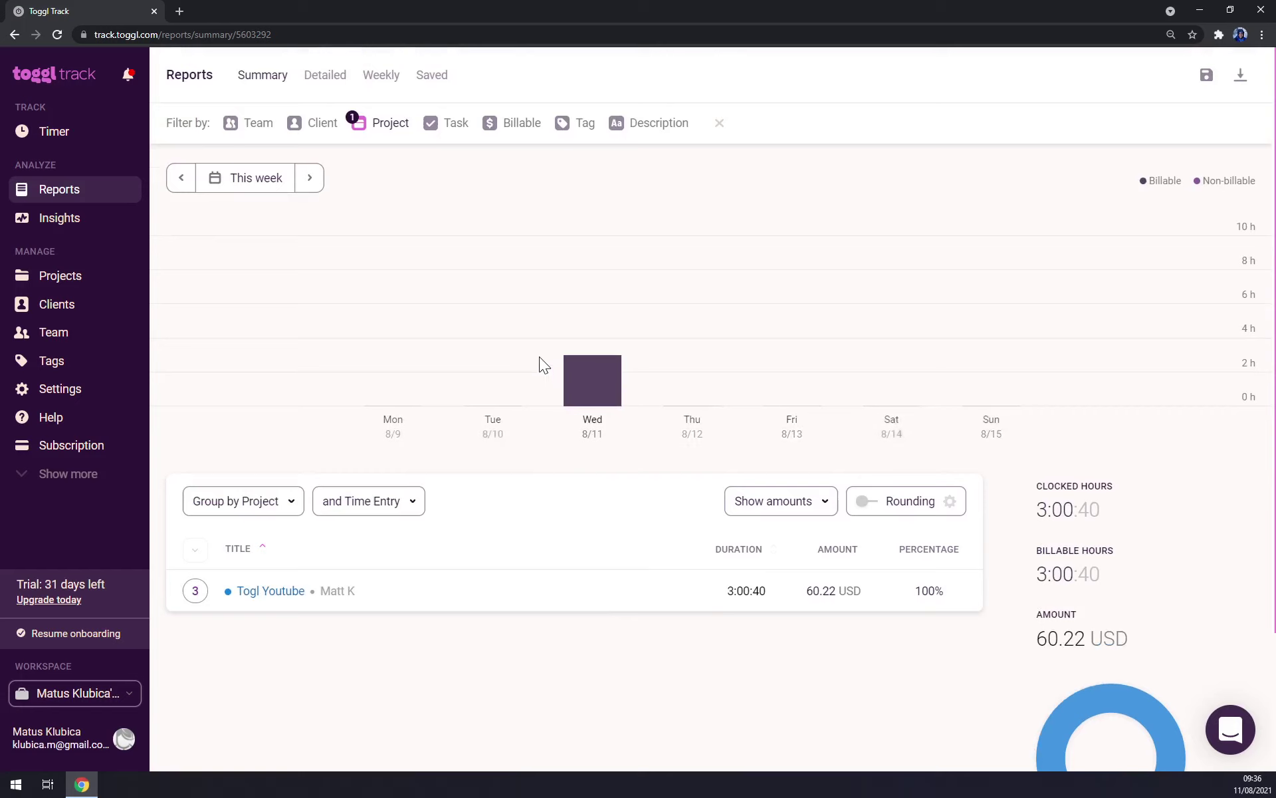
mouse_move(595, 420)
Log a billable 'tutorials' entry for Youtube Tutorial from 9:34 AM to 12:34 PM
left_click(56, 131)
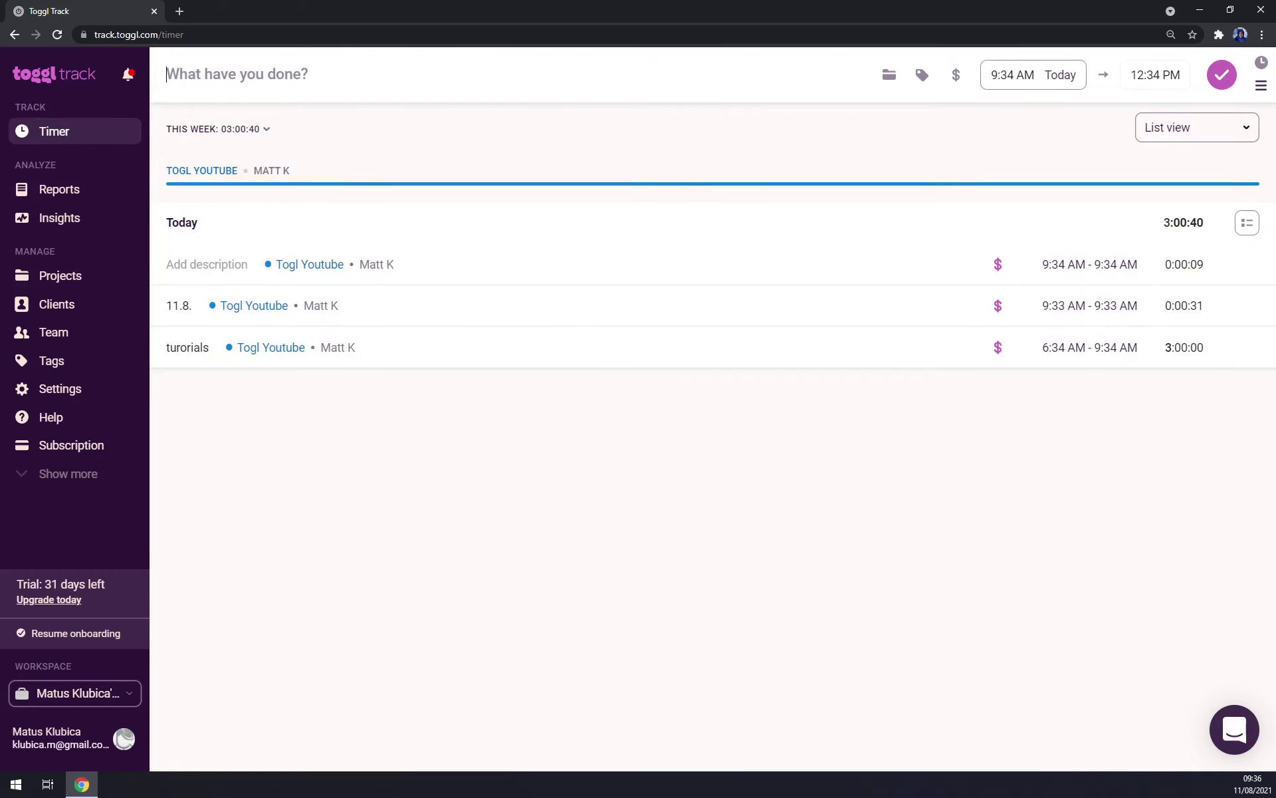
left_click(892, 75)
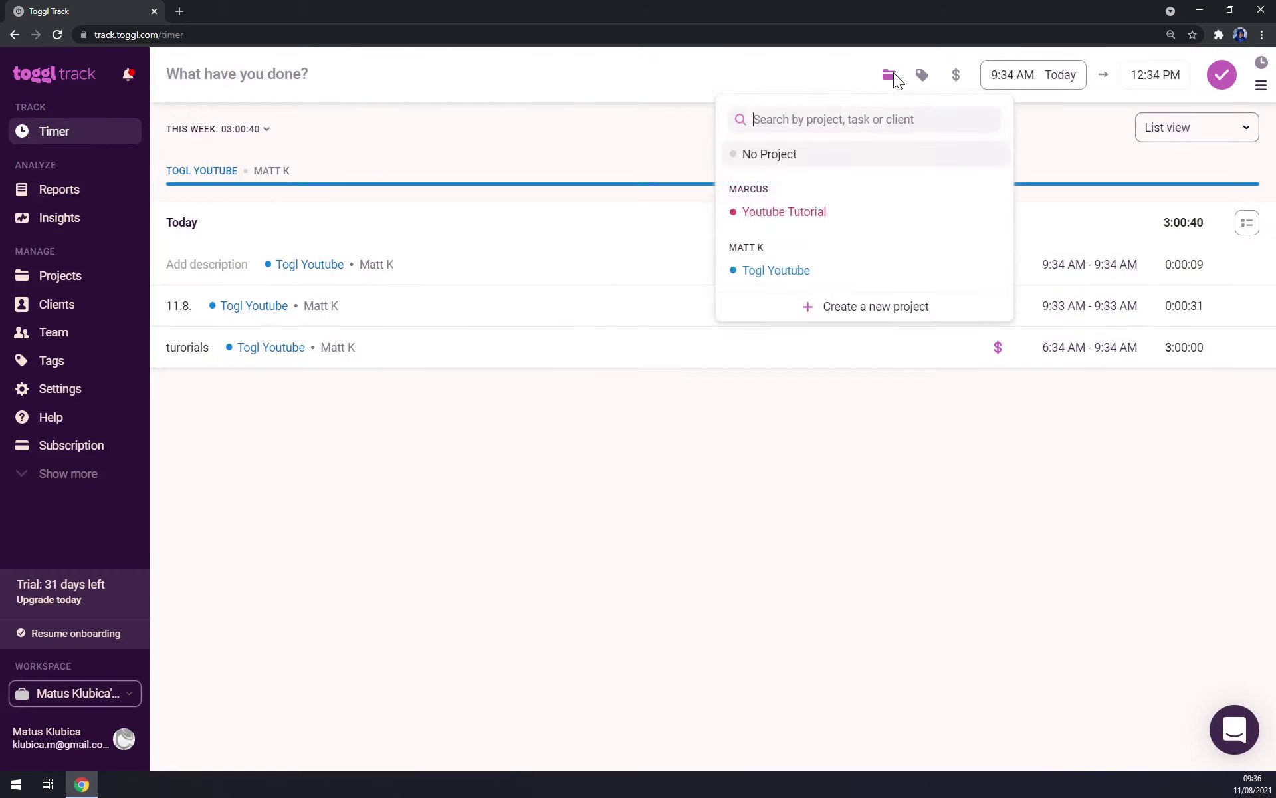
left_click(755, 220)
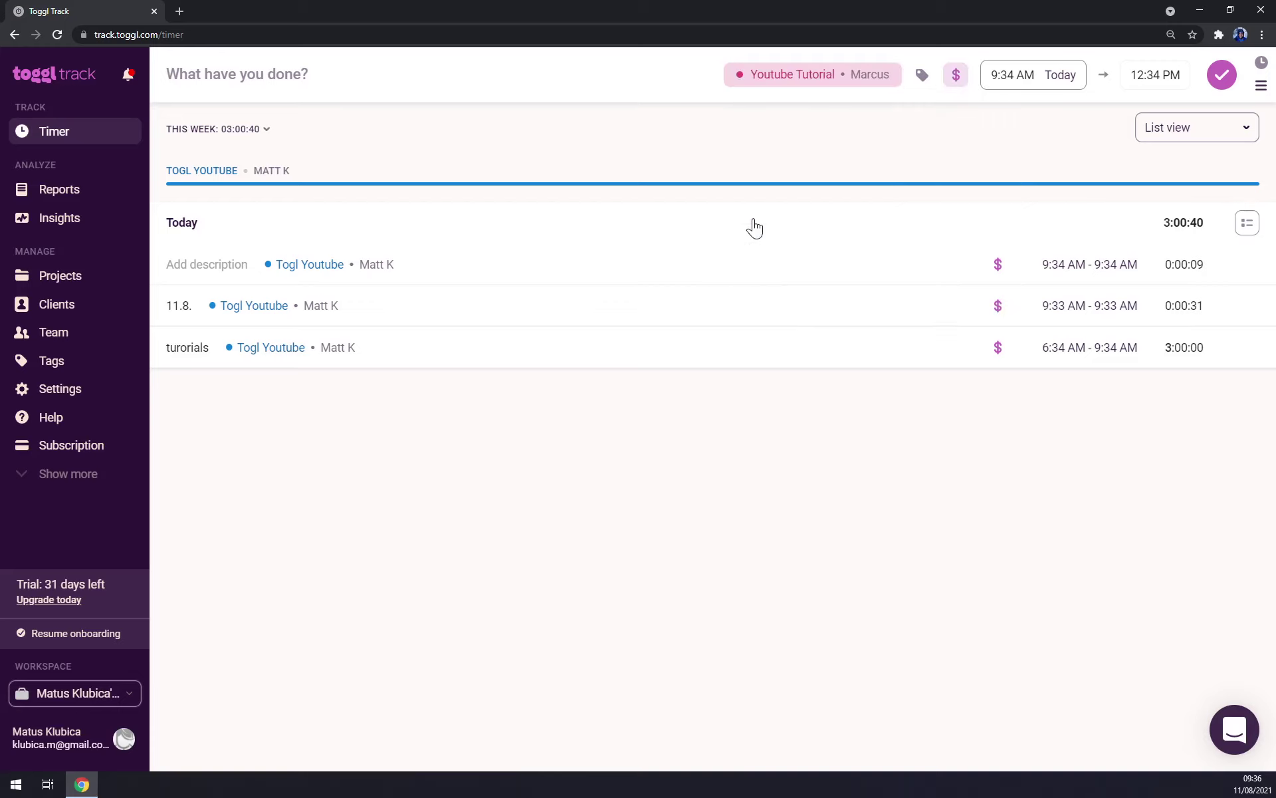
left_click(955, 78)
type("tutorials")
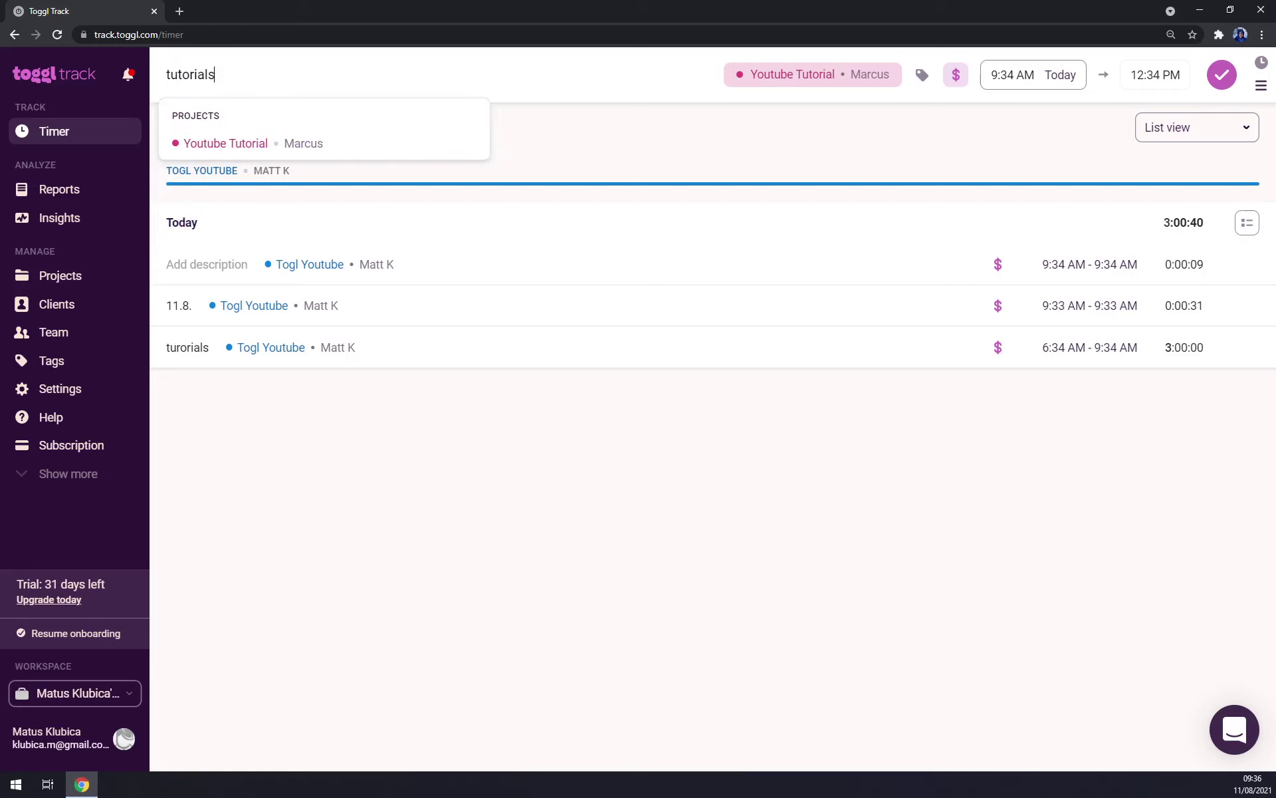
left_click(587, 123)
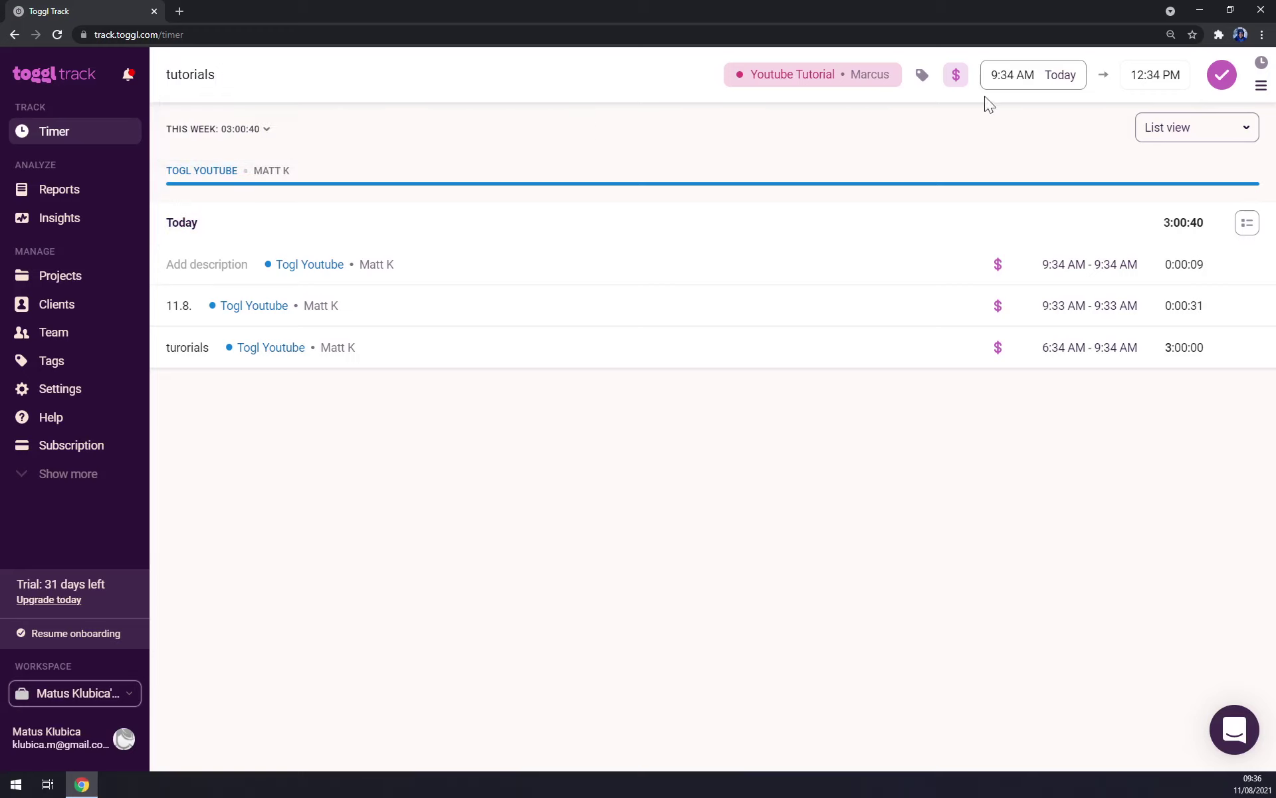
left_click(1217, 75)
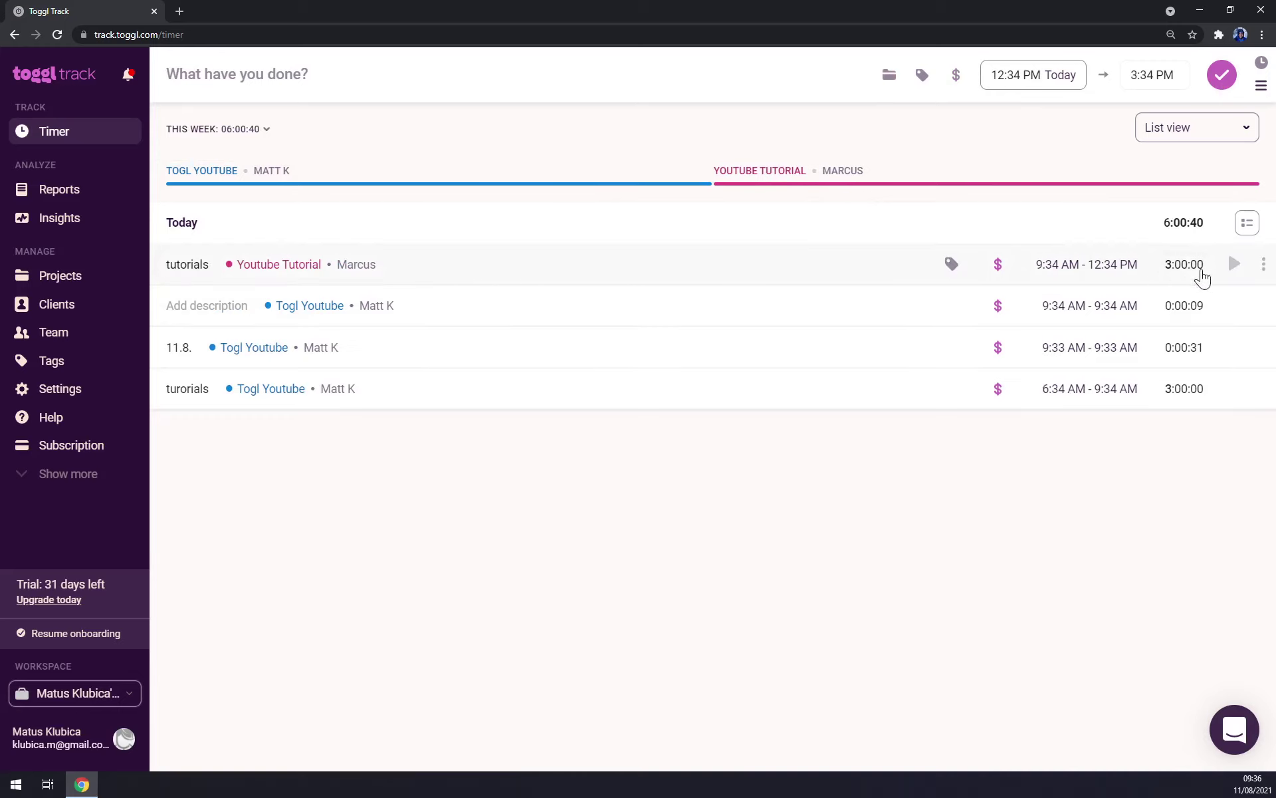
Open the Summary report, look at Insights, and come back to the Summary
left_click(61, 193)
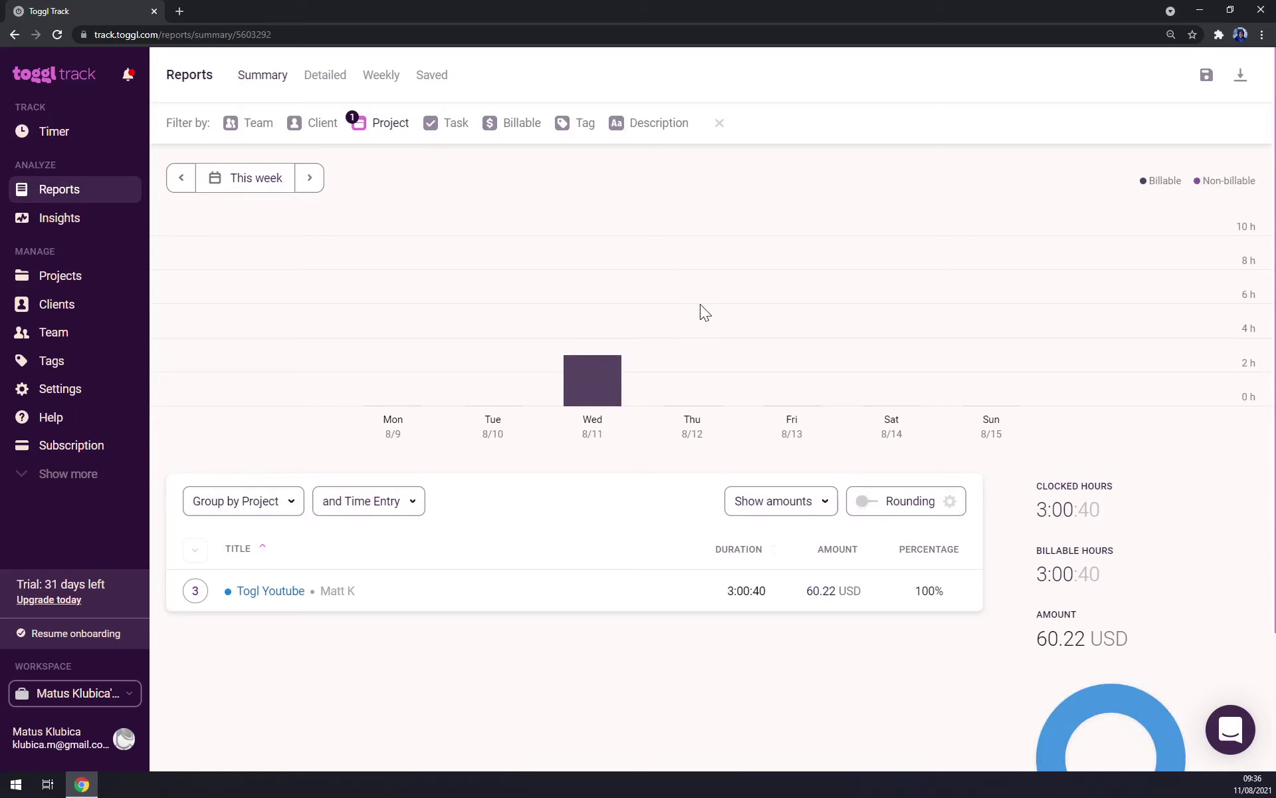
left_click(58, 220)
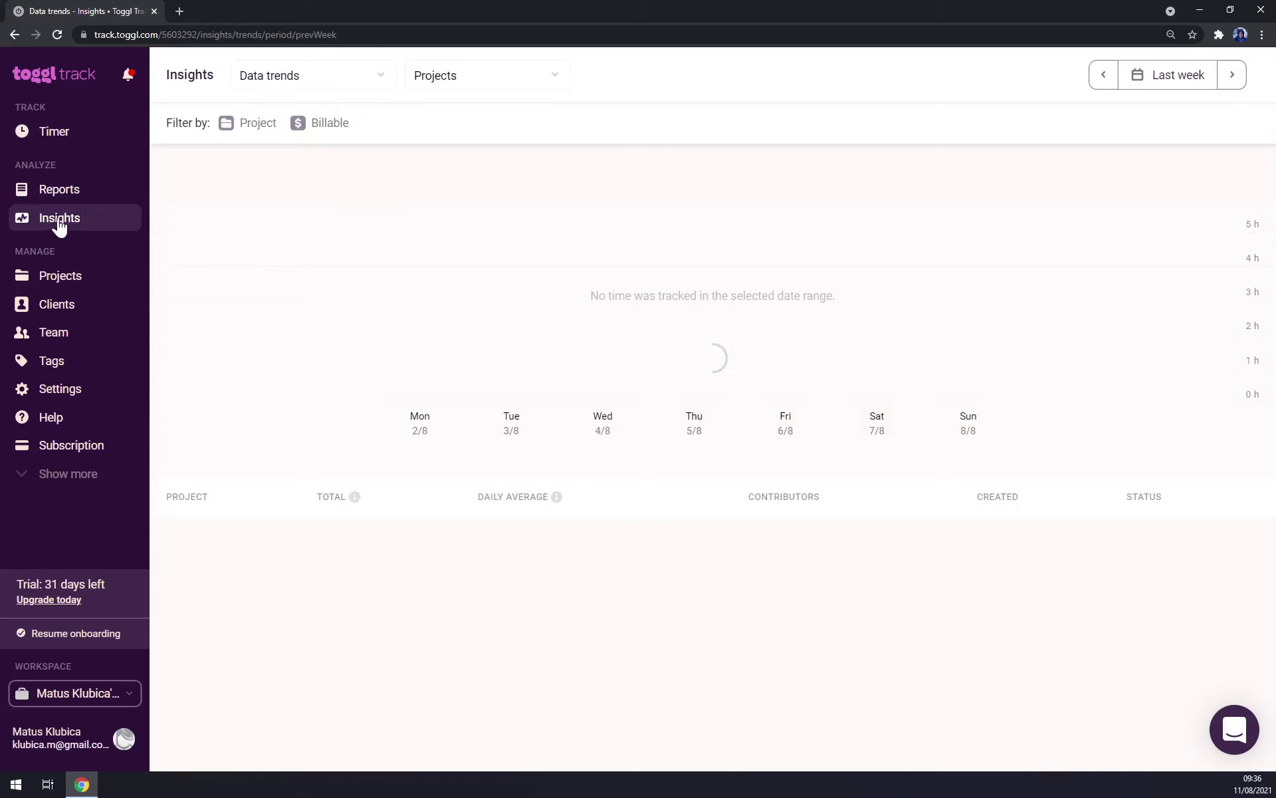
left_click(85, 191)
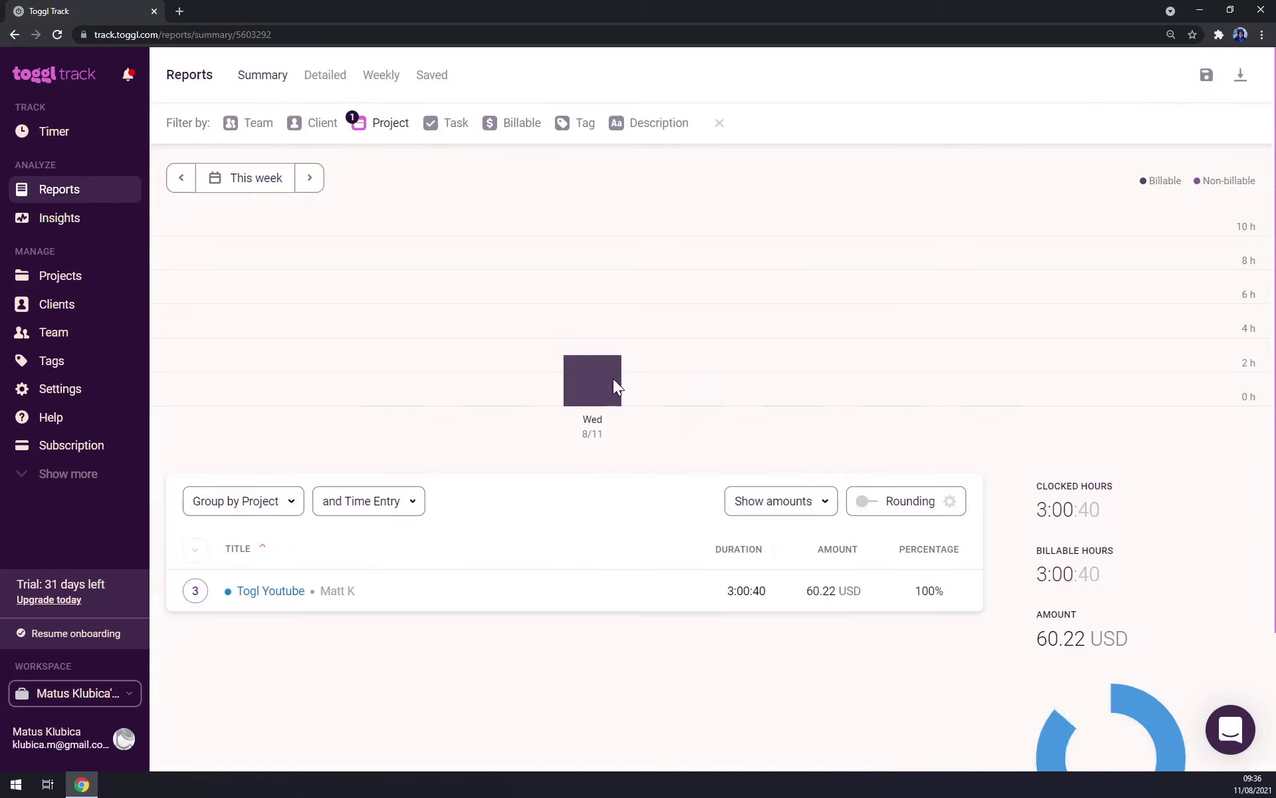
mouse_move(616, 404)
Add Youtube Tutorial to the project filter so both projects appear in the summary
left_click(363, 125)
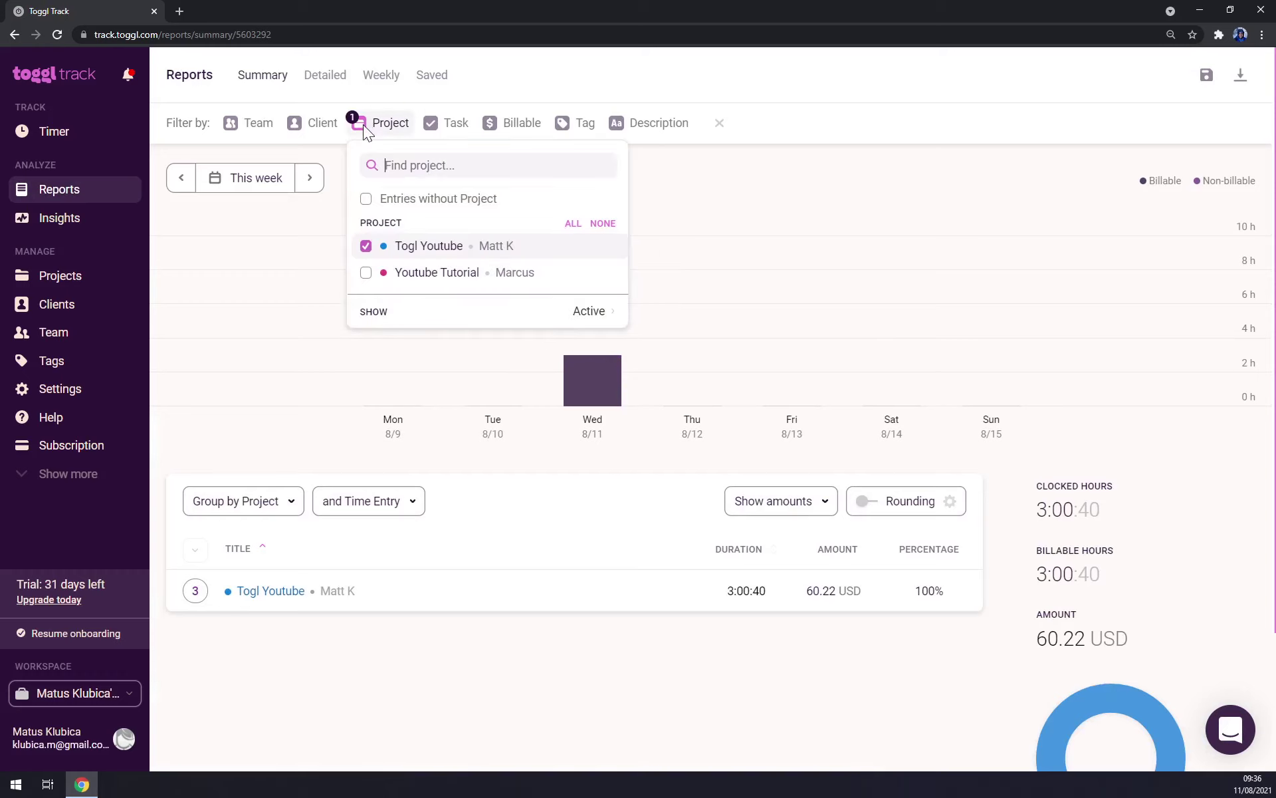
left_click(366, 272)
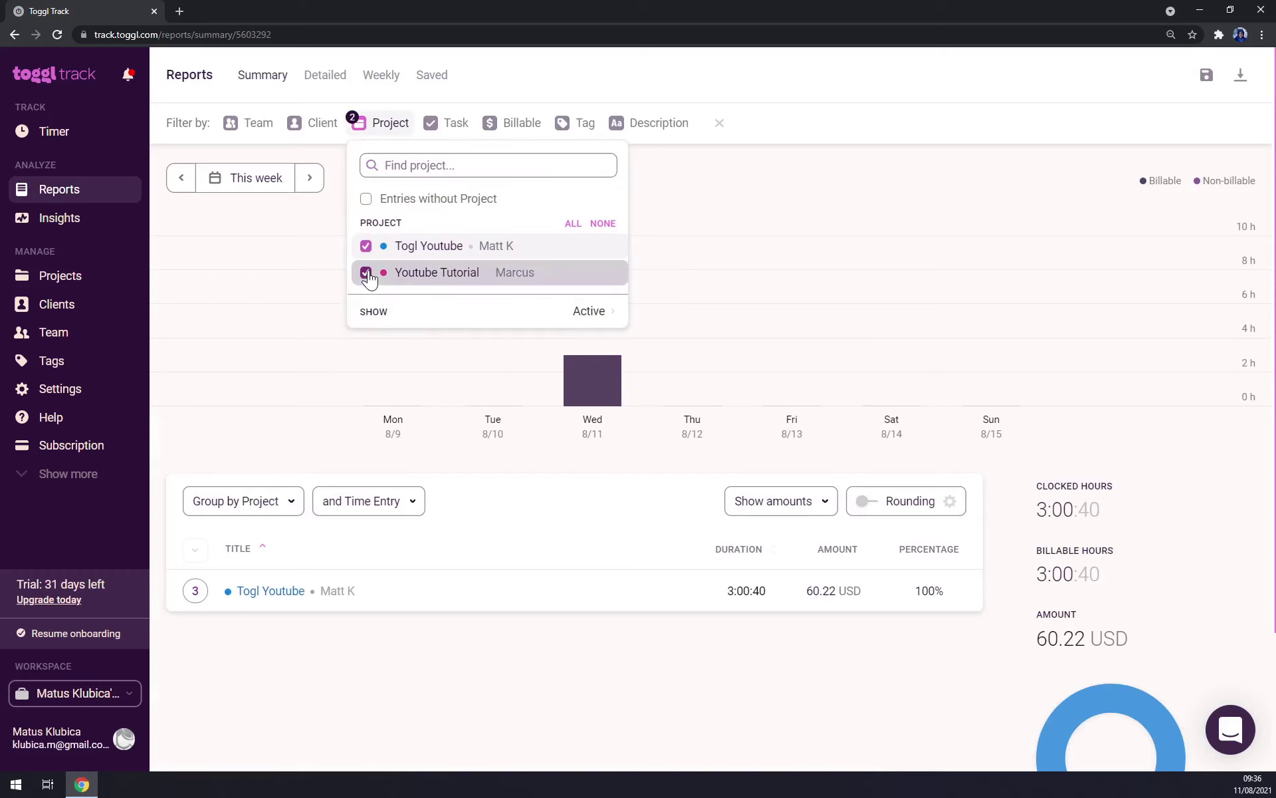
left_click(497, 449)
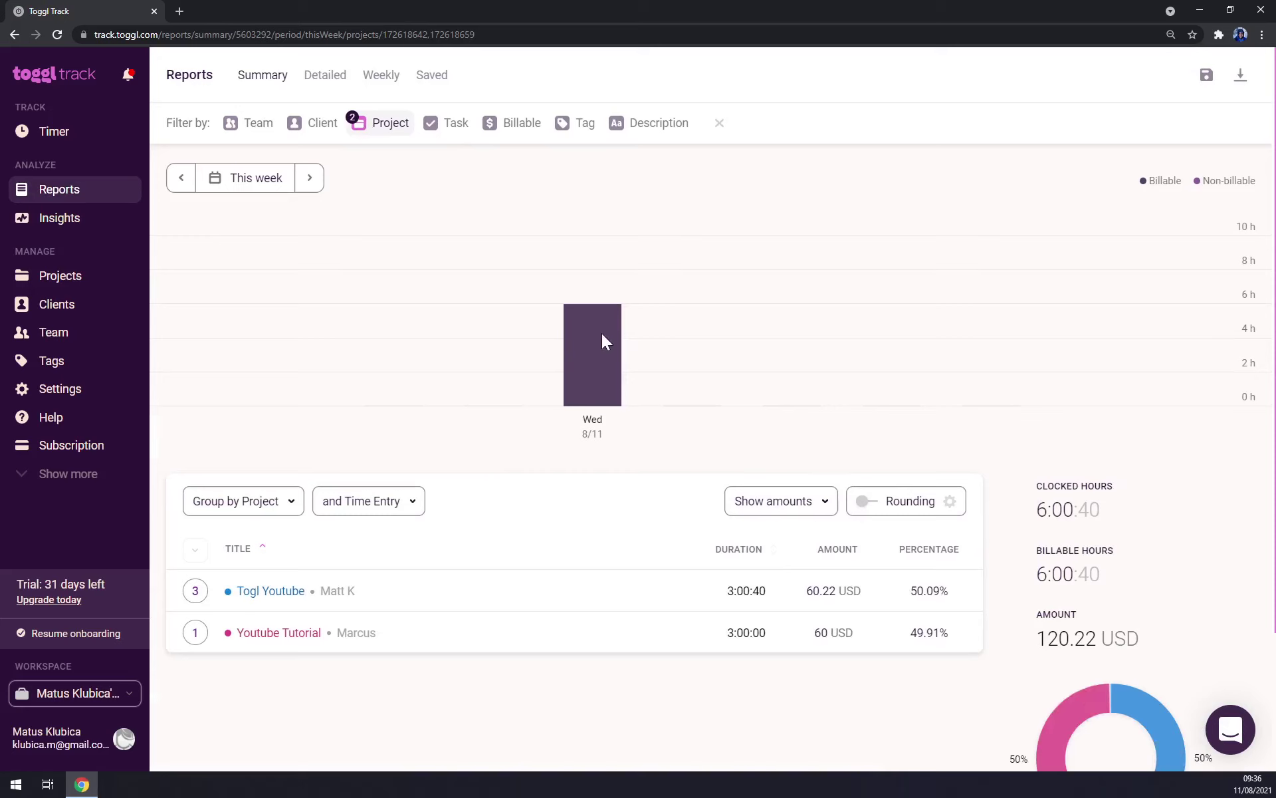
scroll(266, 572, "down", 1)
left_click(196, 528)
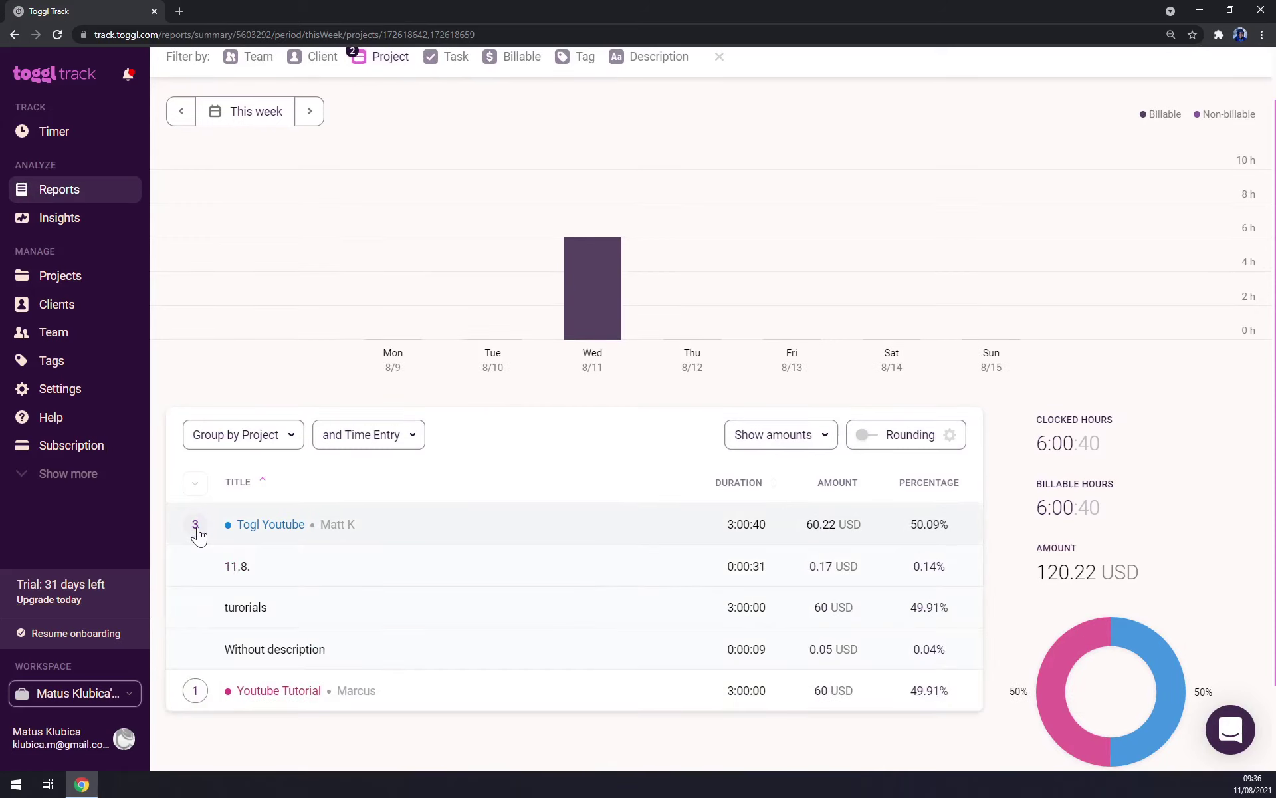
left_click(197, 531)
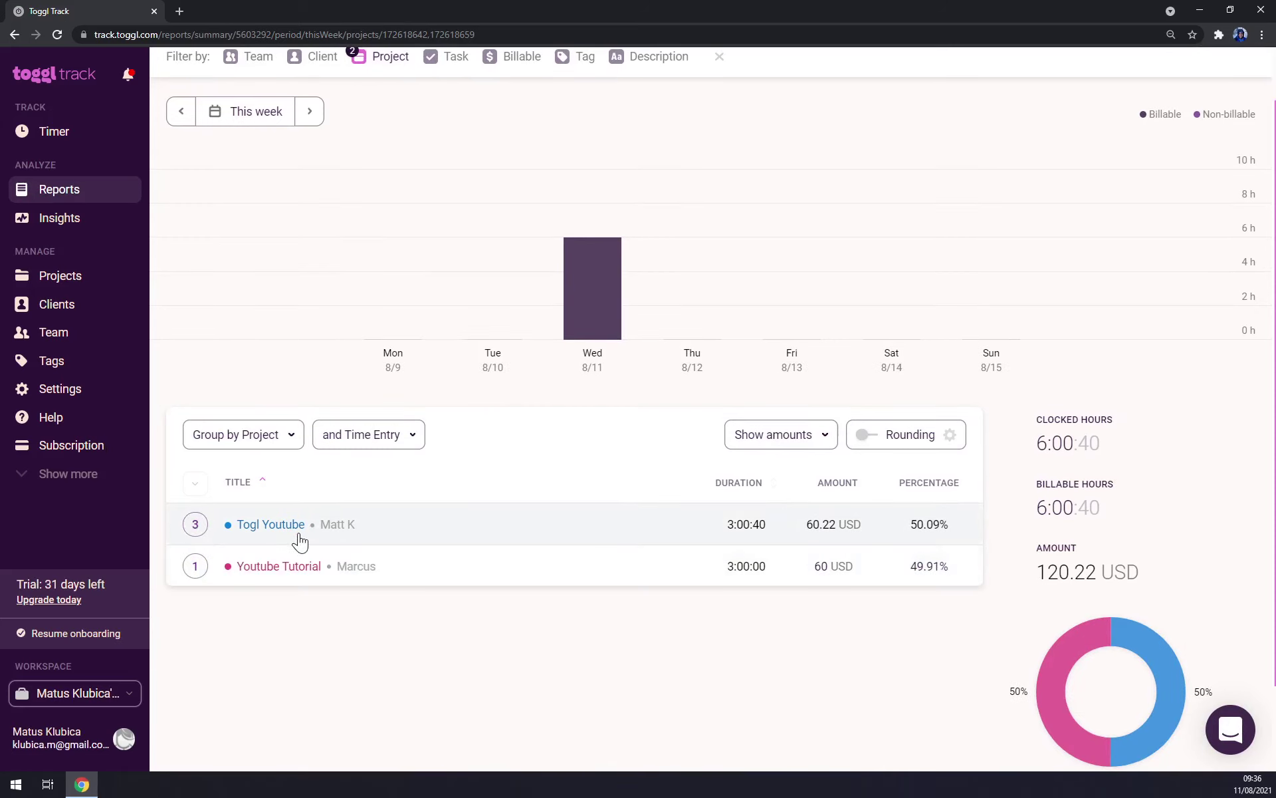
Highlight the 120.22 USD total, then return to the Timer entries list
scroll(336, 532, "down", 2)
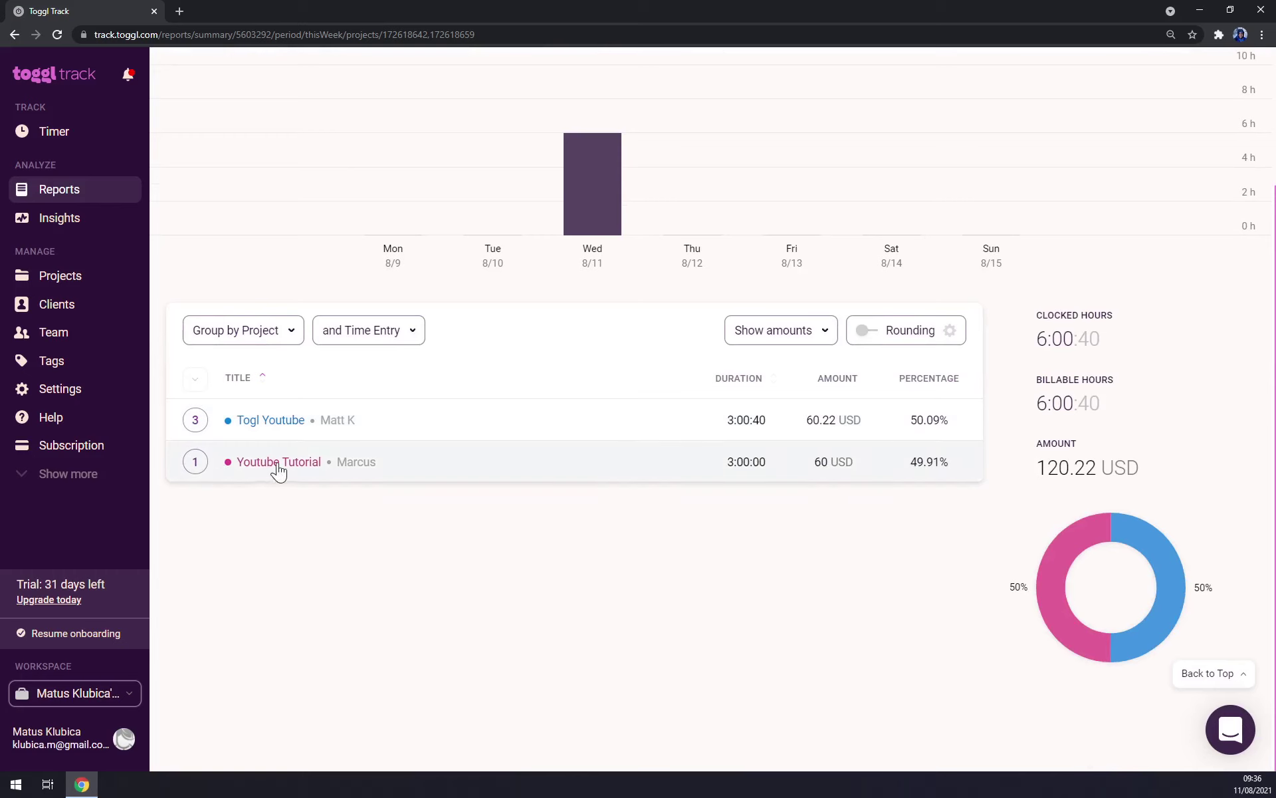
scroll(362, 532, "up", 2)
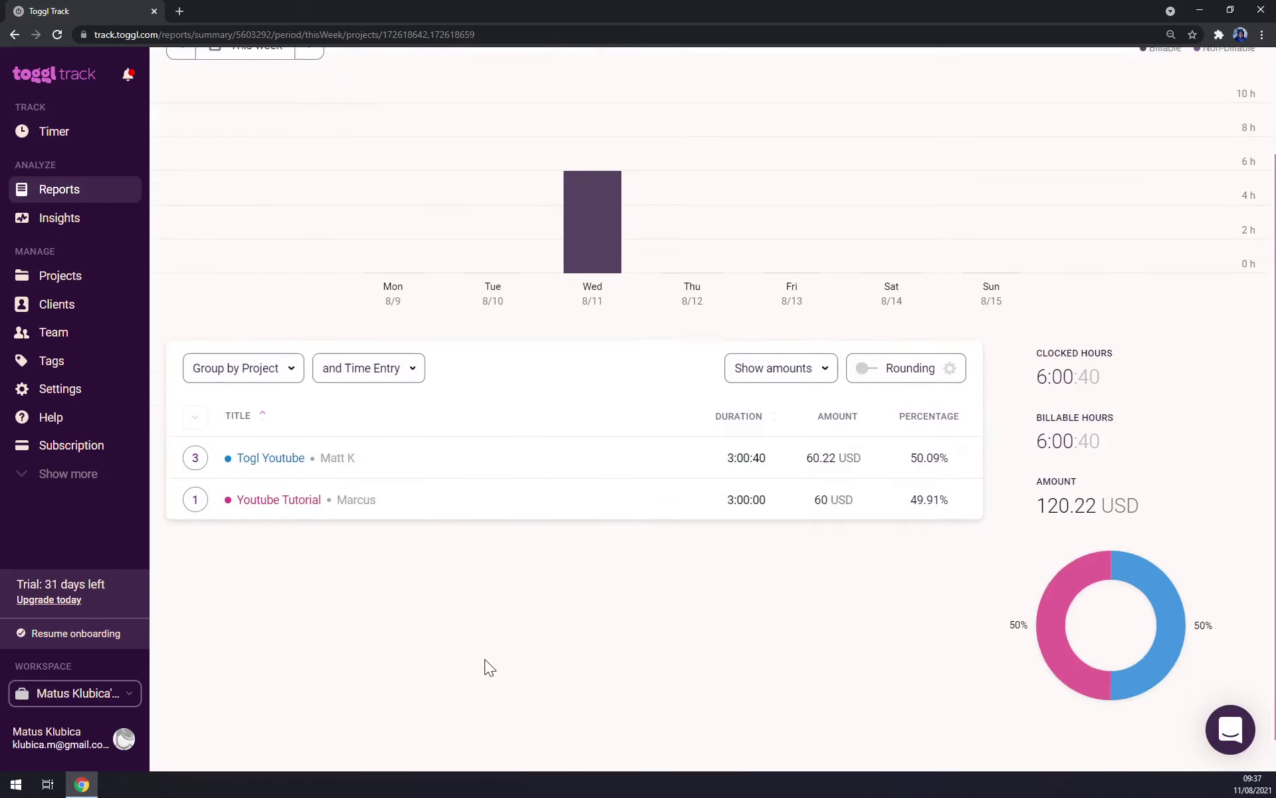
left_click_drag(889, 553, 1036, 573)
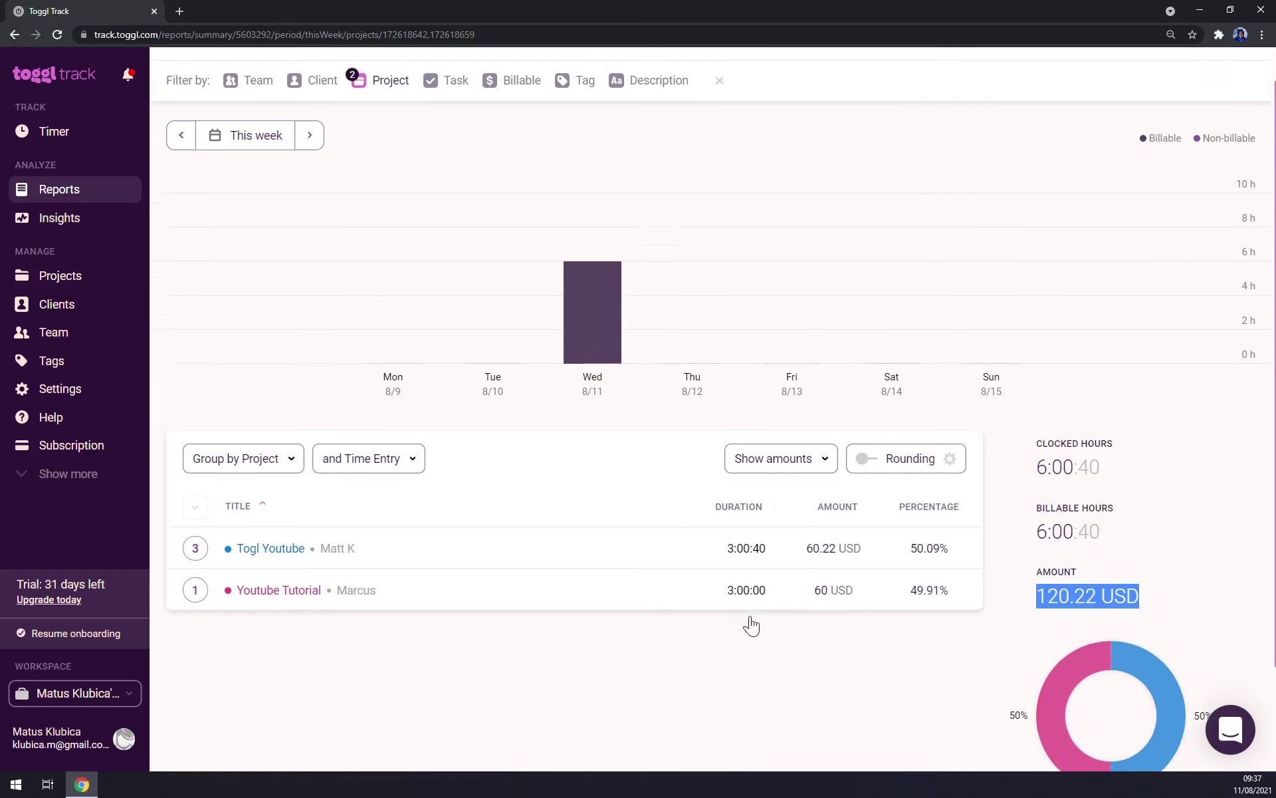
scroll(685, 565, "up", 1)
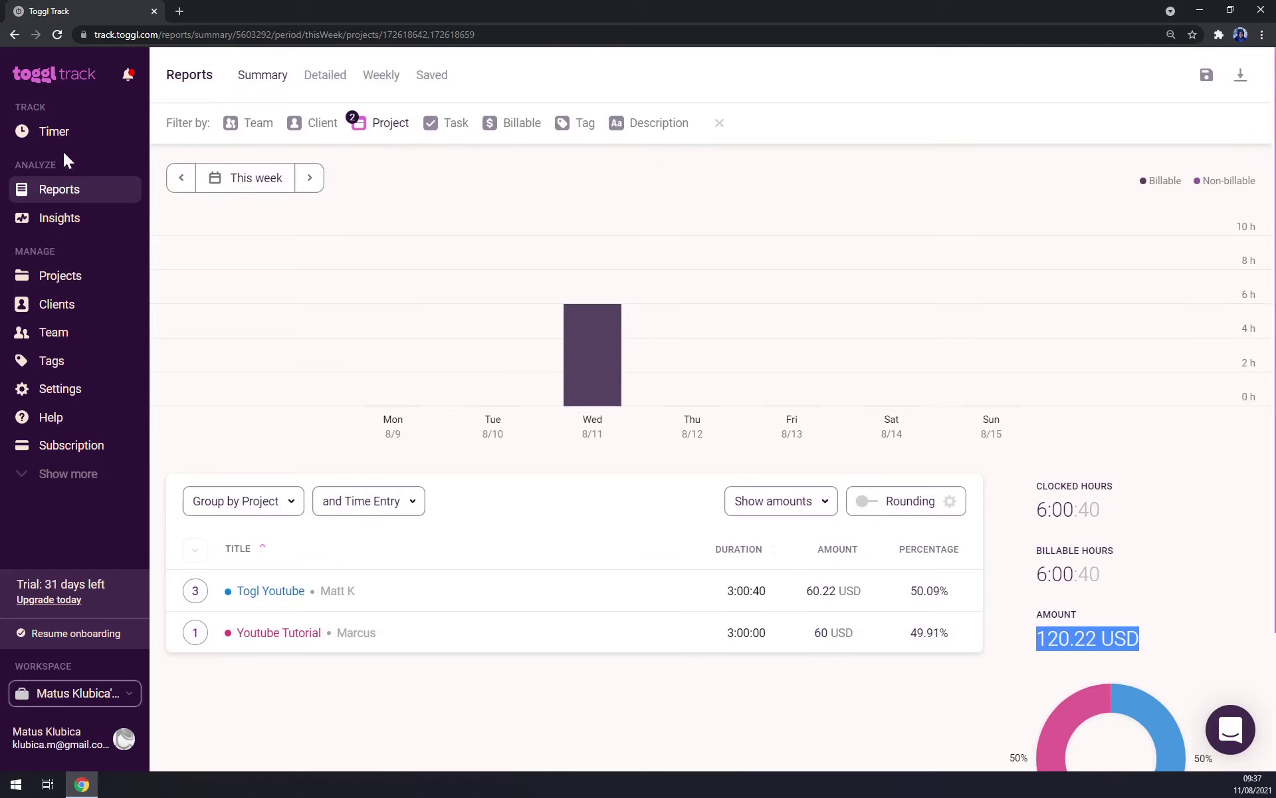
left_click(60, 89)
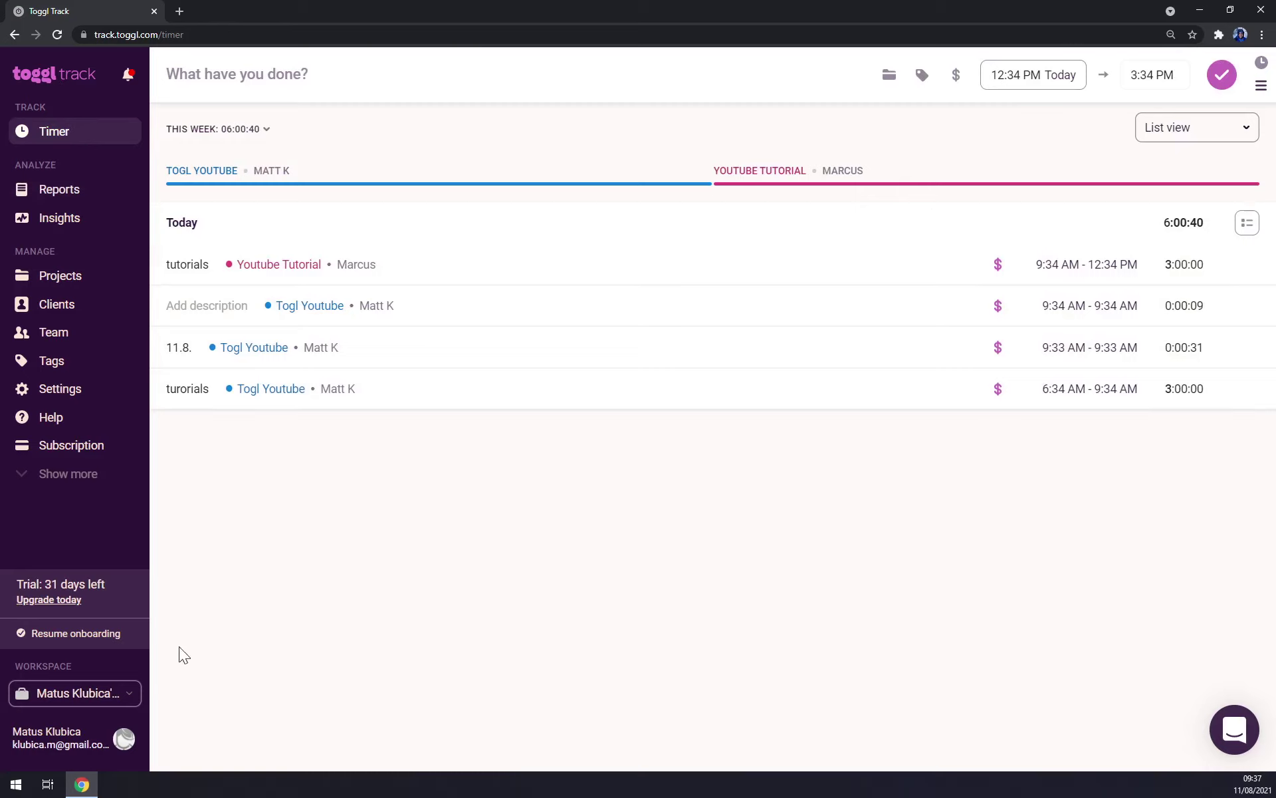
Start creating a new workspace from the workspace selector
left_click(136, 692)
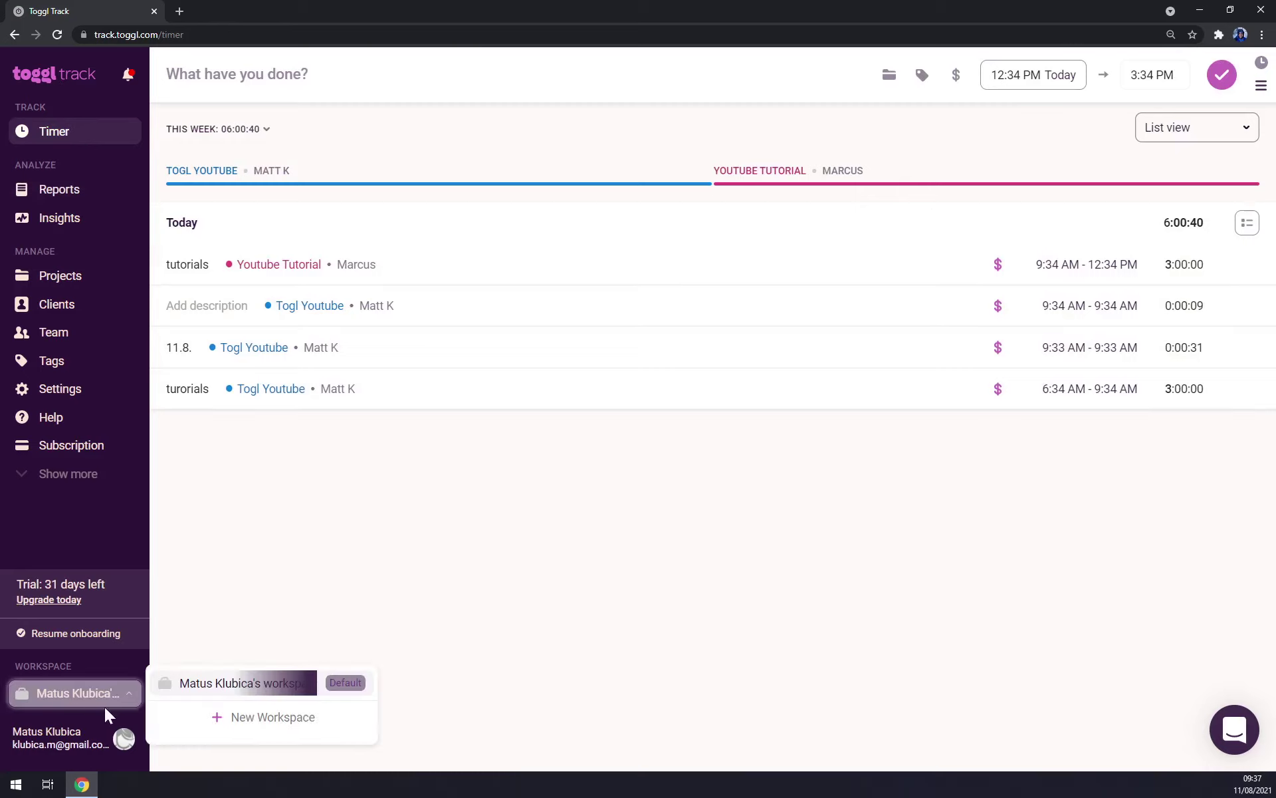
left_click(335, 555)
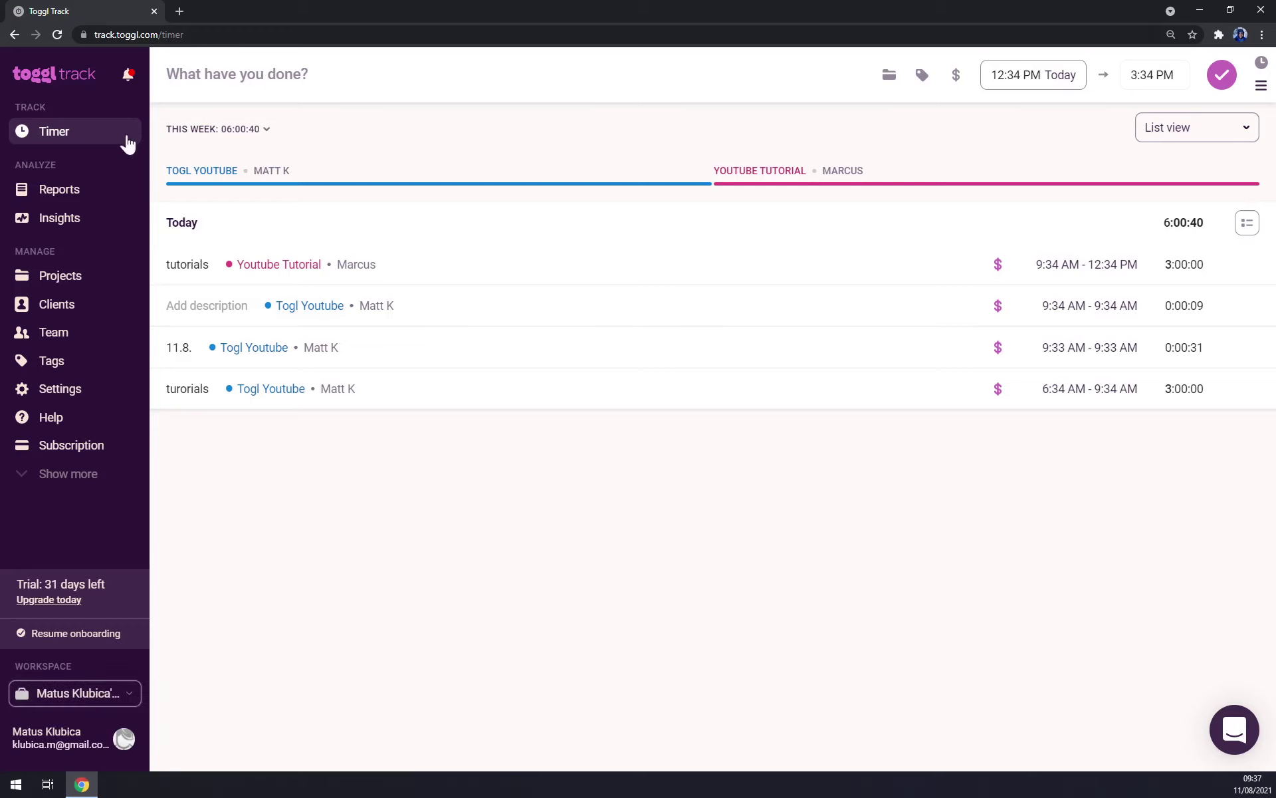
left_click(103, 699)
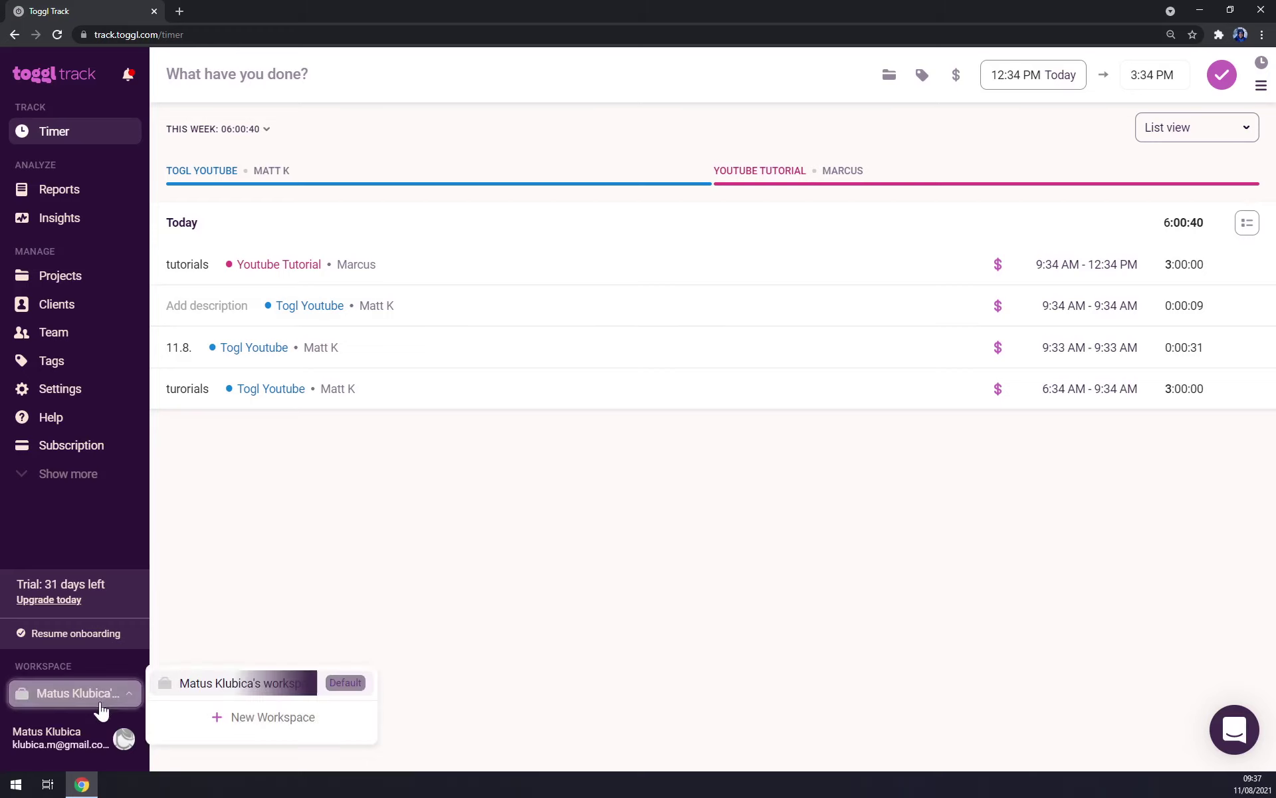
left_click(274, 718)
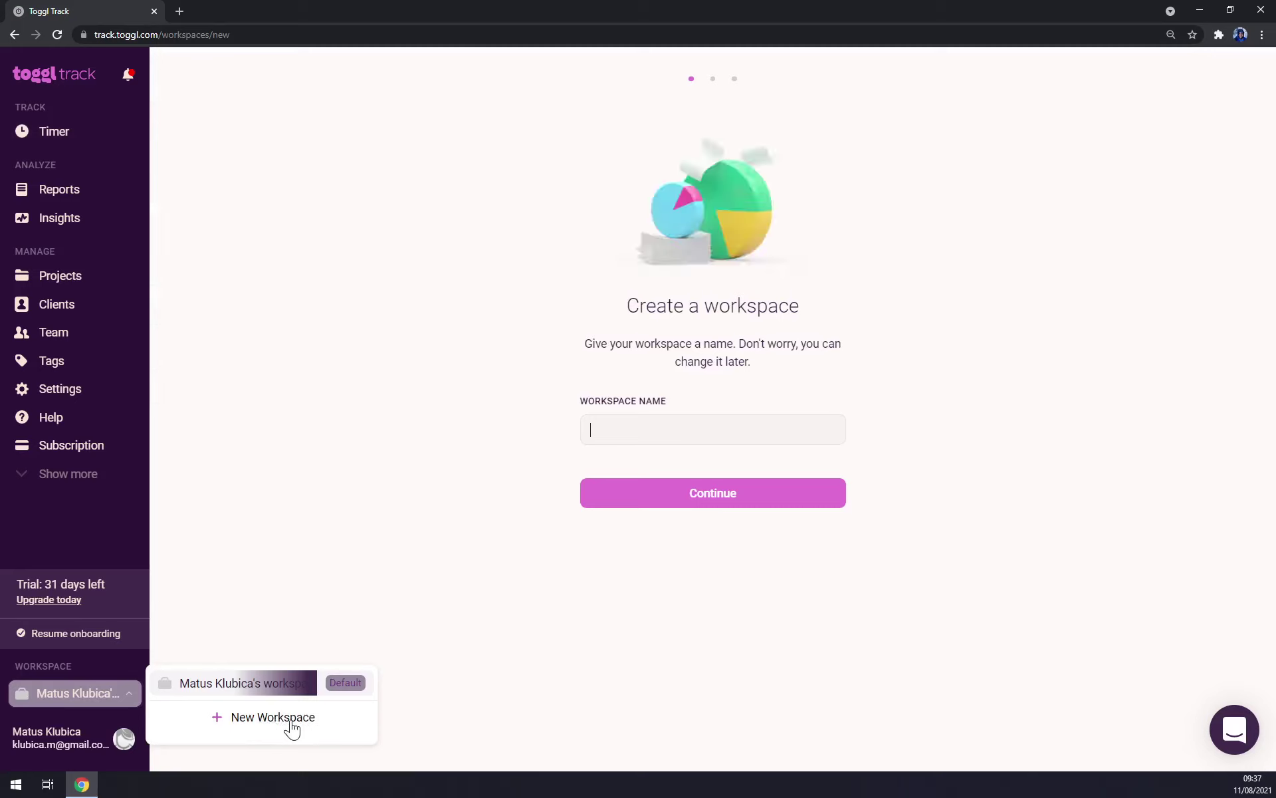
key("Return")
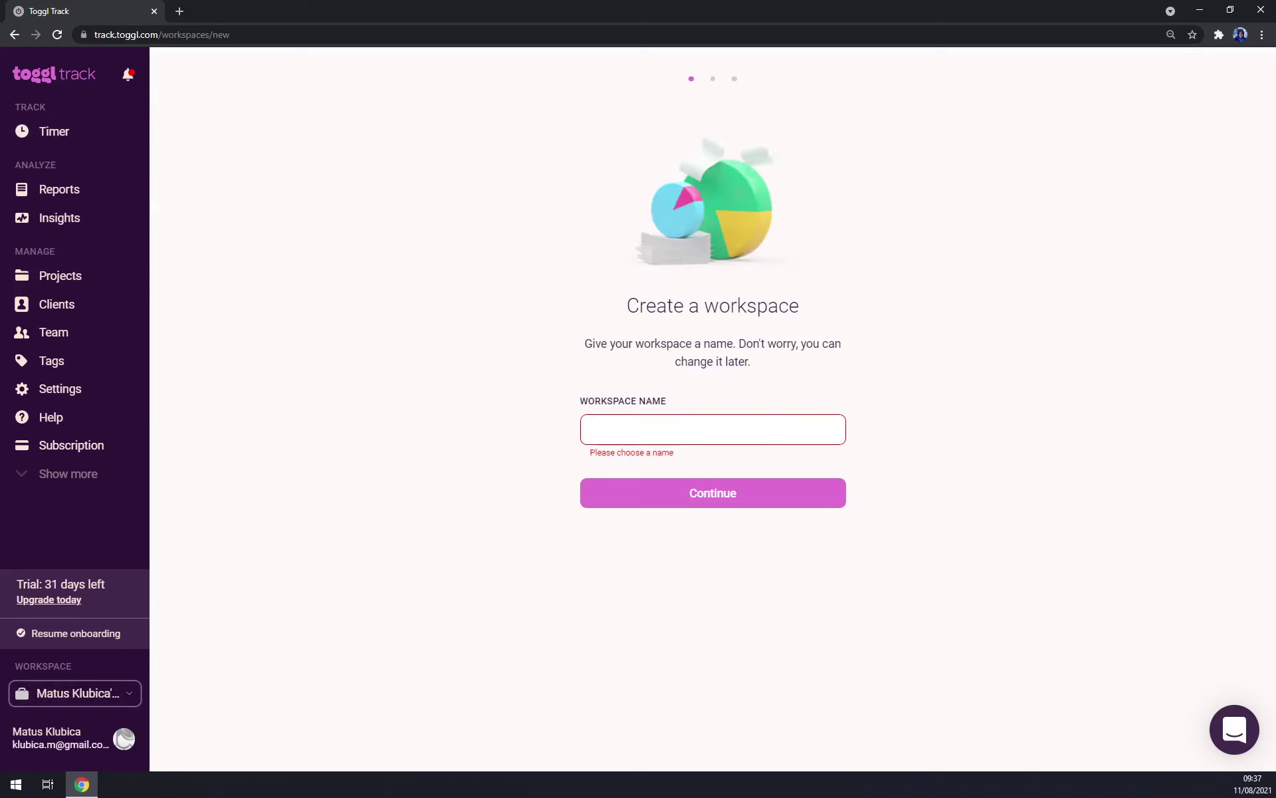
Name the new workspace 'YT Tutorials', continue, and skip inviting others
left_click(624, 419)
type("Tu")
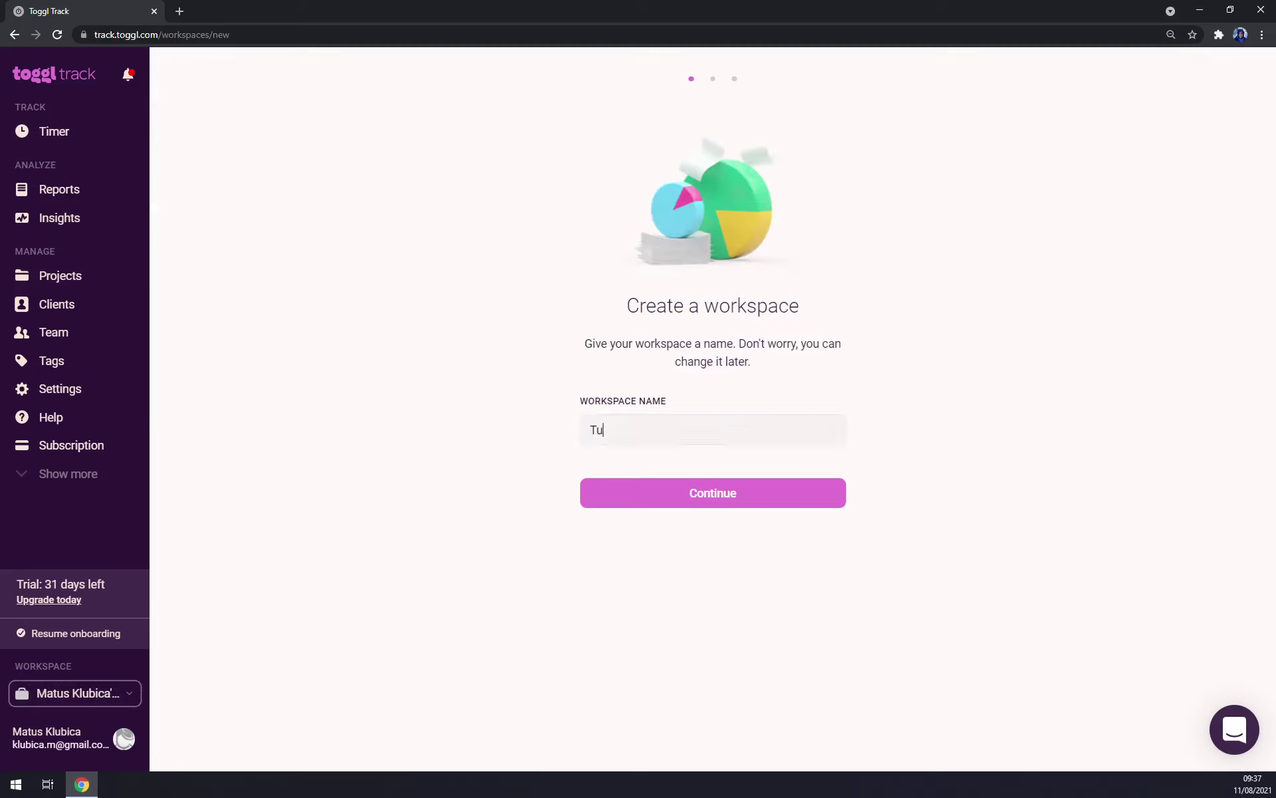
key("BackSpace")
key("BackSpace")
type("YT")
left_click(704, 490)
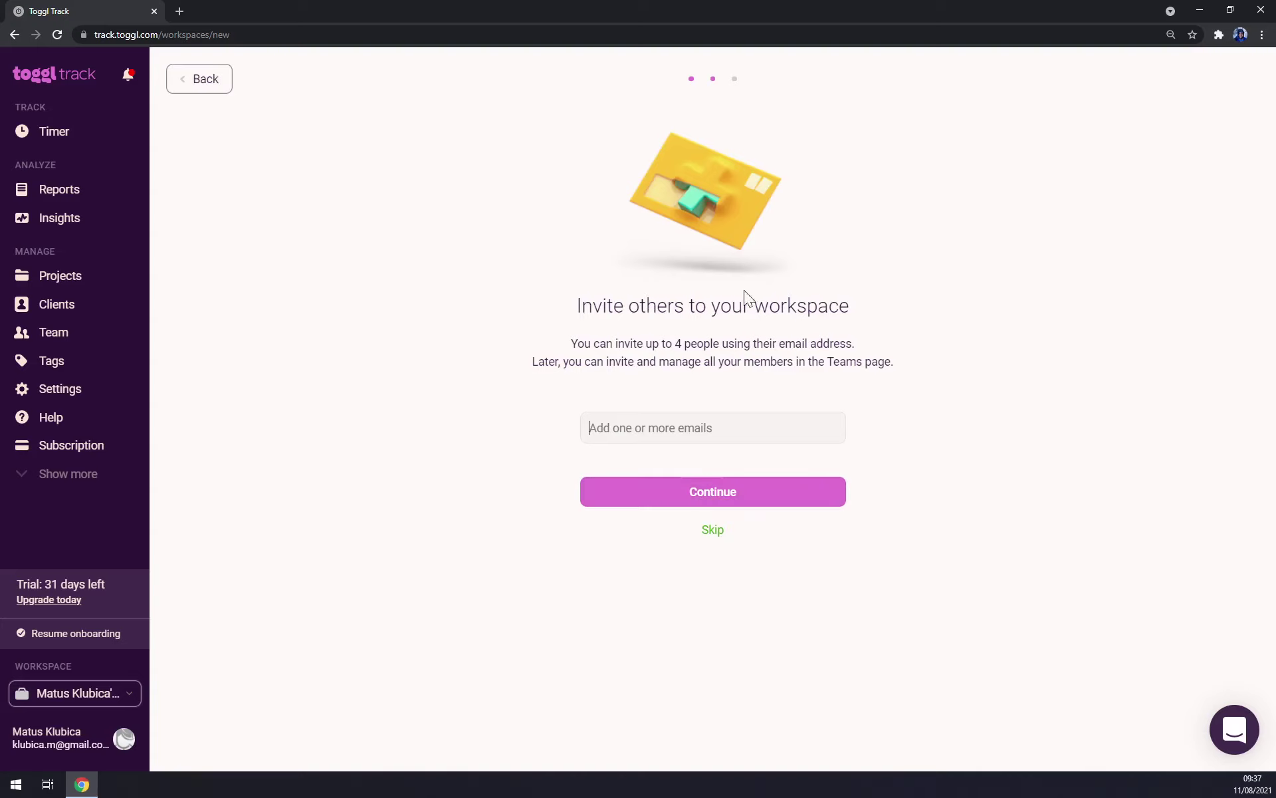
left_click(711, 529)
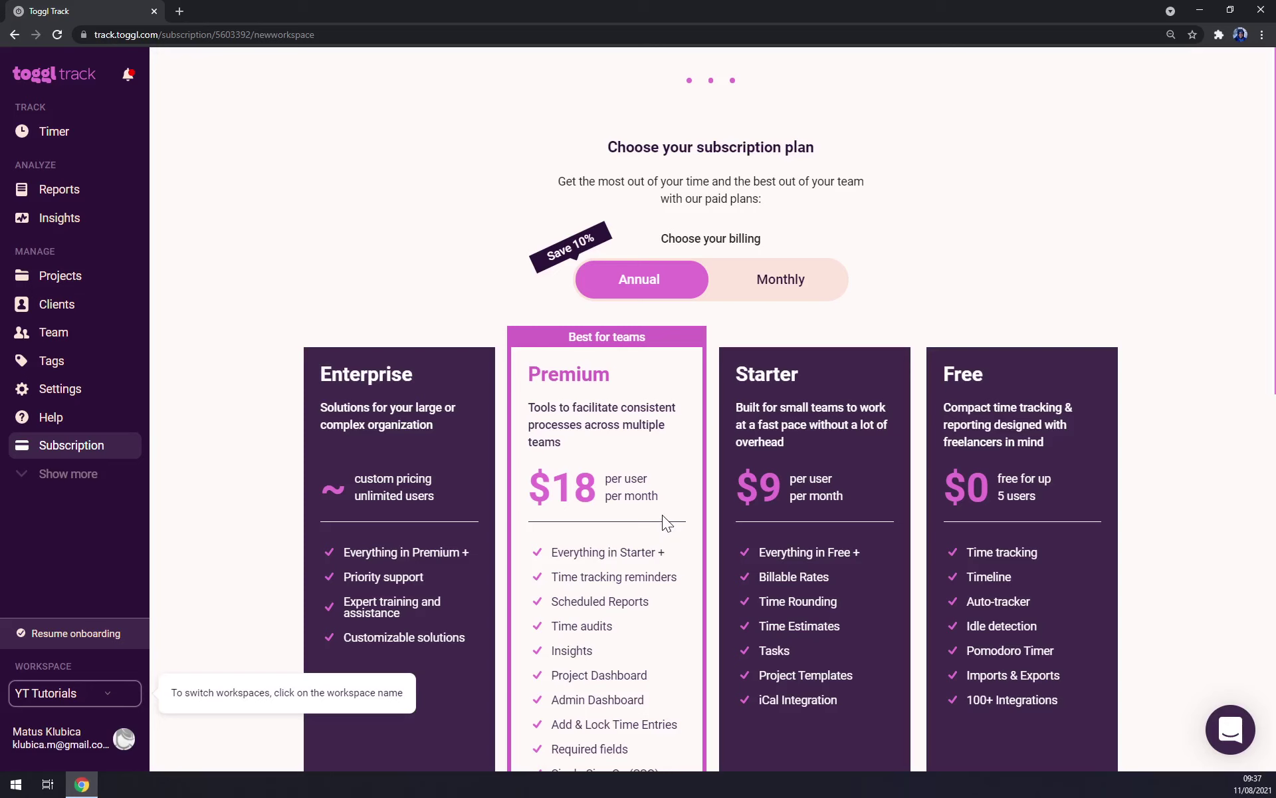
Browse the subscription plans with monthly pricing, then open the workspace list
scroll(345, 472, "down", 4)
scroll(457, 452, "up", 1)
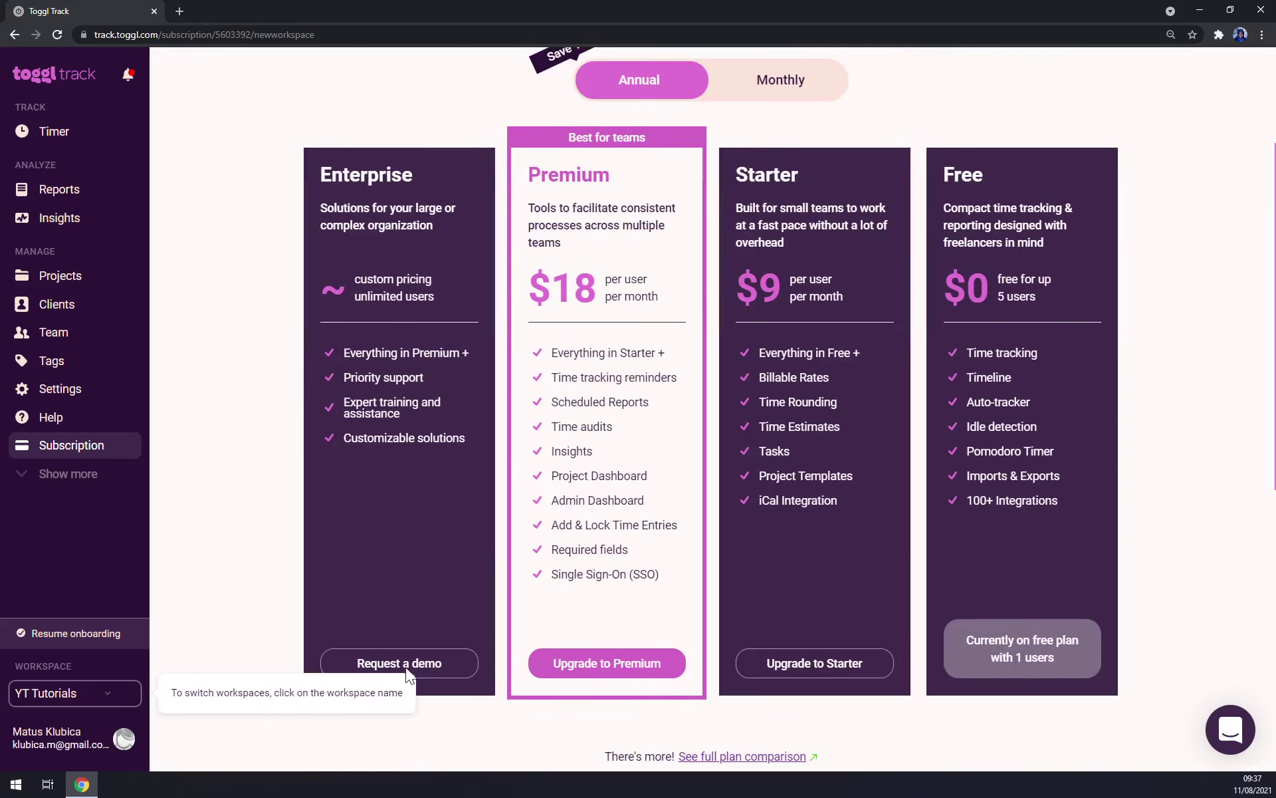
scroll(534, 643, "down", 2)
scroll(609, 560, "up", 5)
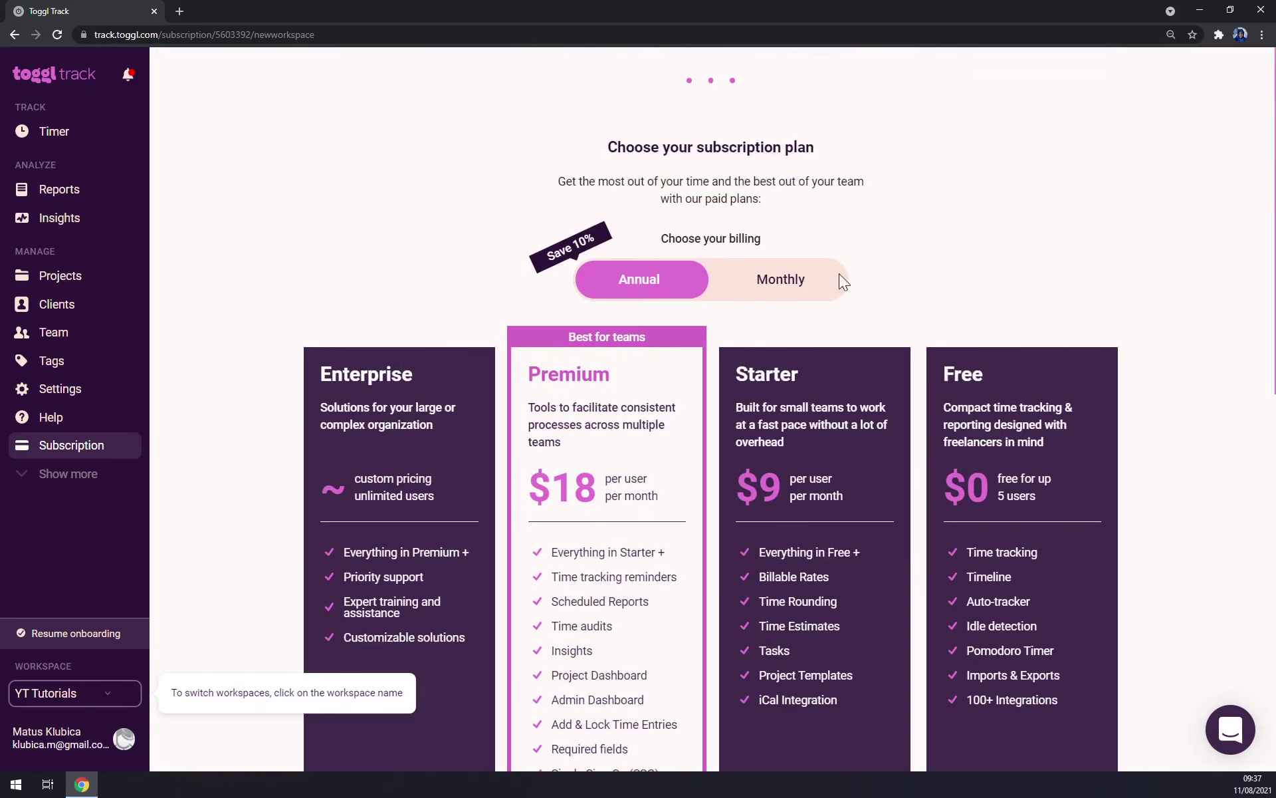
left_click(797, 277)
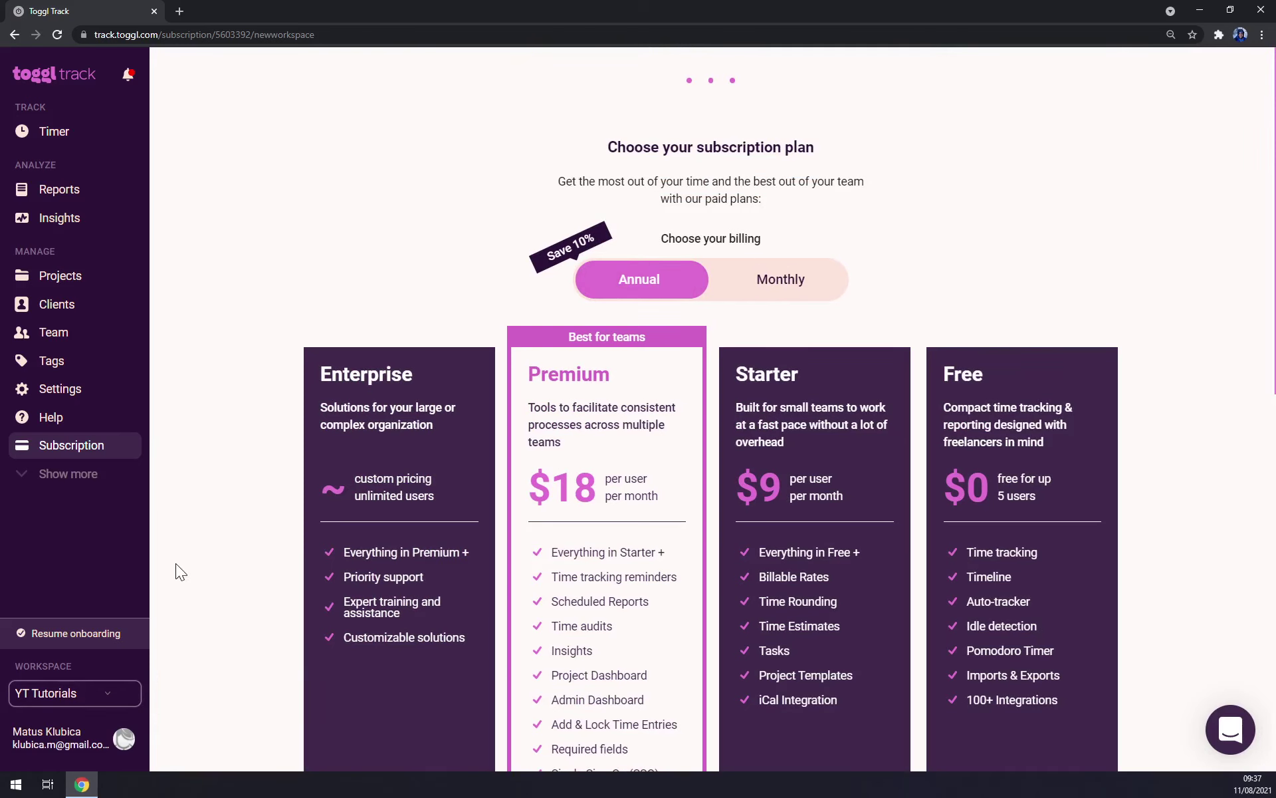
scroll(178, 563, "down", 2)
scroll(206, 532, "down", 4)
scroll(217, 525, "up", 1)
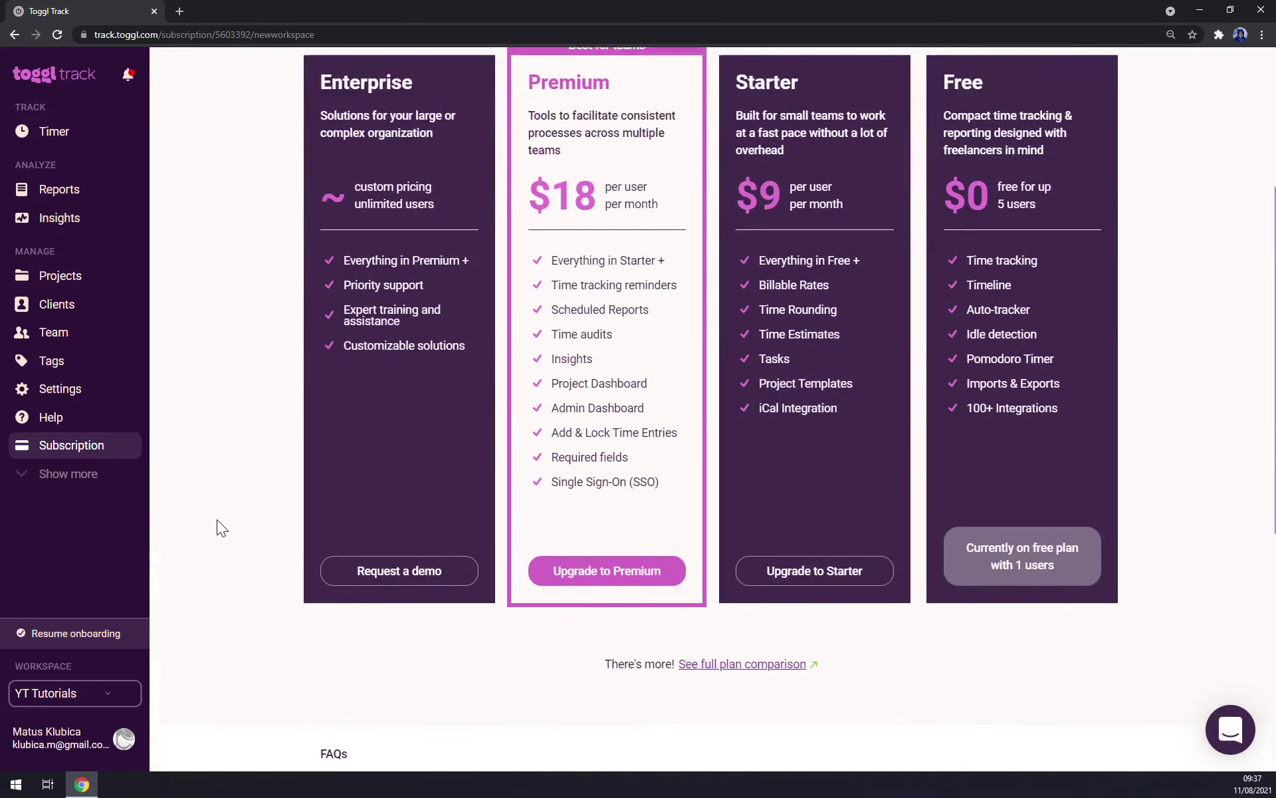
scroll(219, 525, "up", 4)
left_click(124, 692)
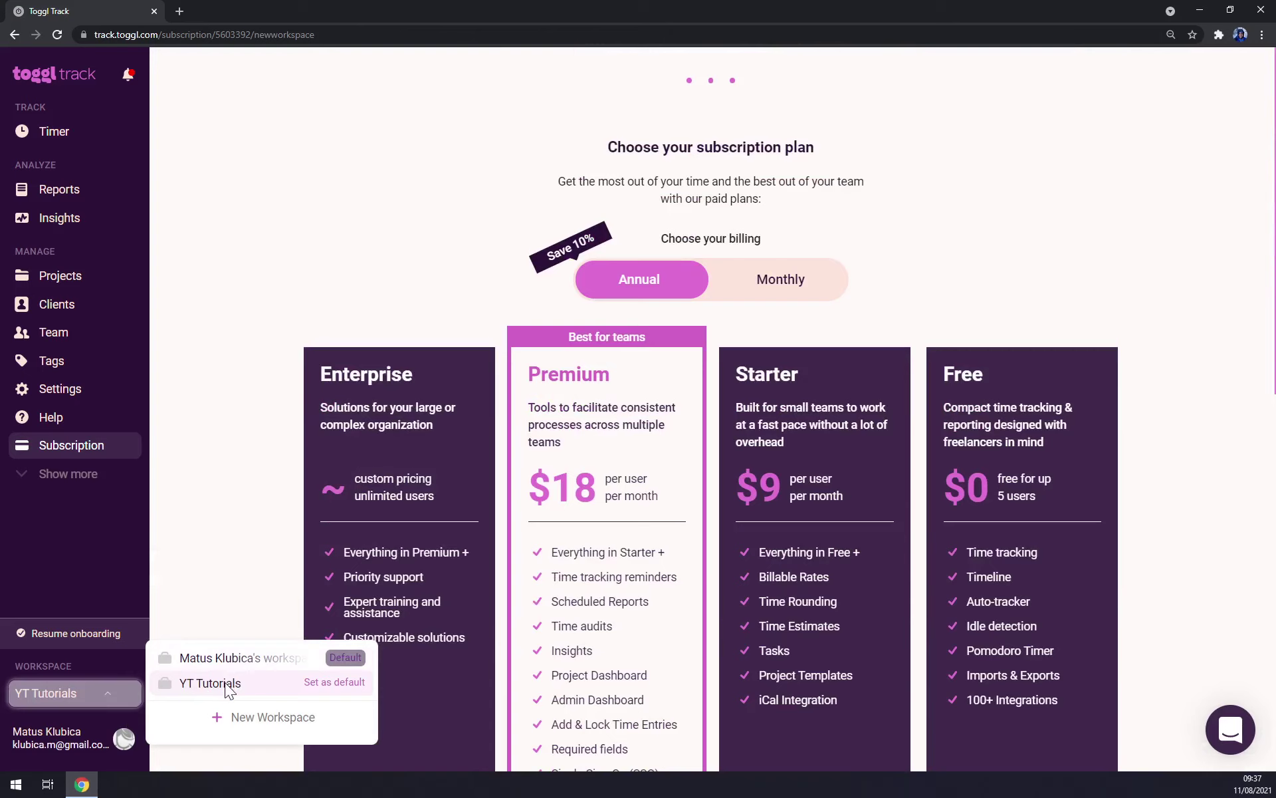
Open the Summary report and switch back to the original workspace
left_click(55, 137)
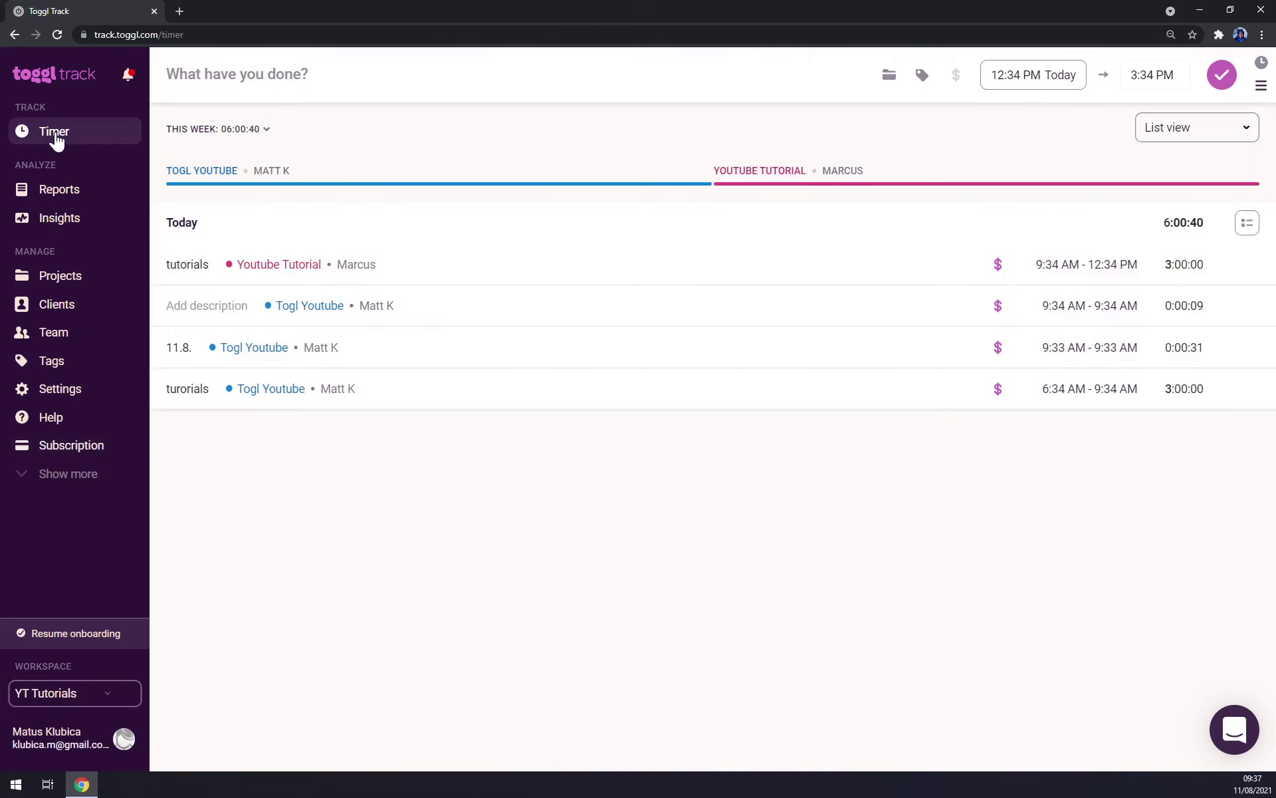
left_click(80, 194)
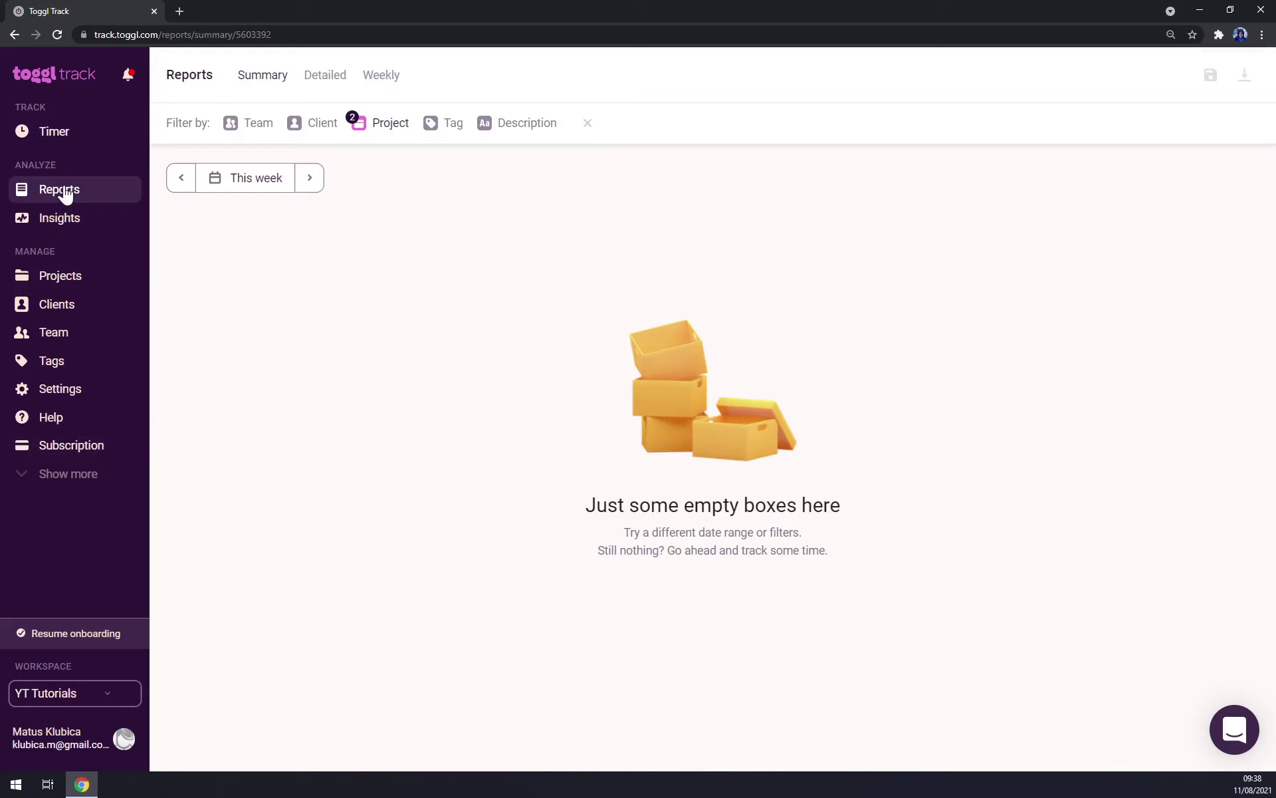
left_click(61, 694)
left_click(237, 665)
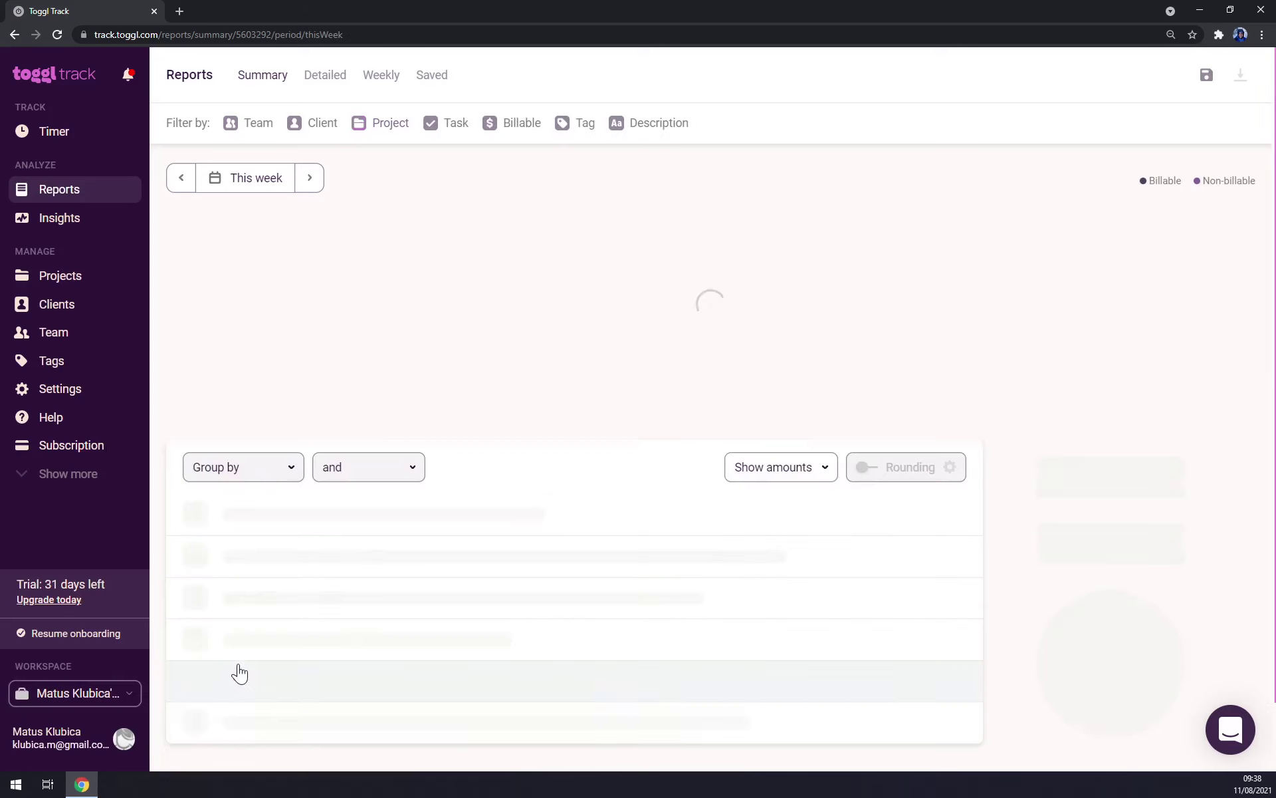
Check the notifications and dismiss them
scroll(896, 452, "down", 2)
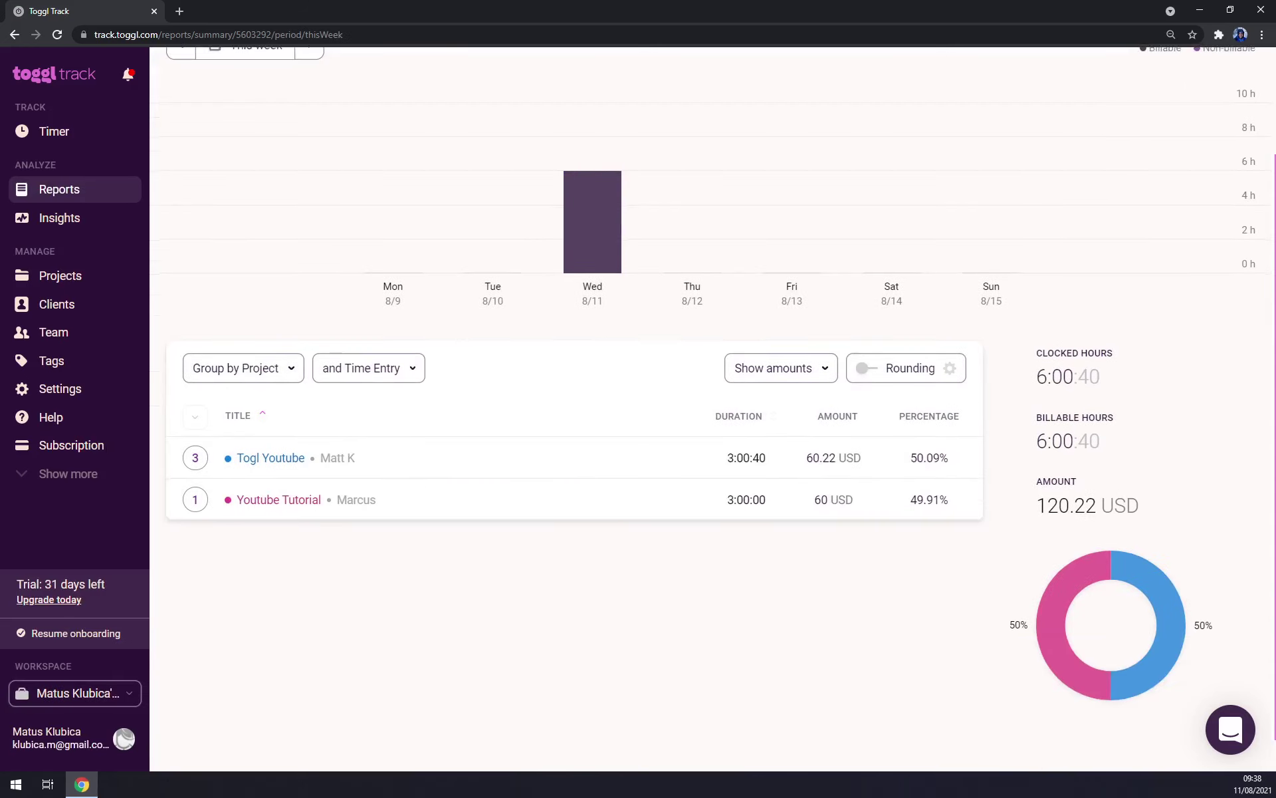
scroll(460, 309, "up", 2)
left_click(130, 74)
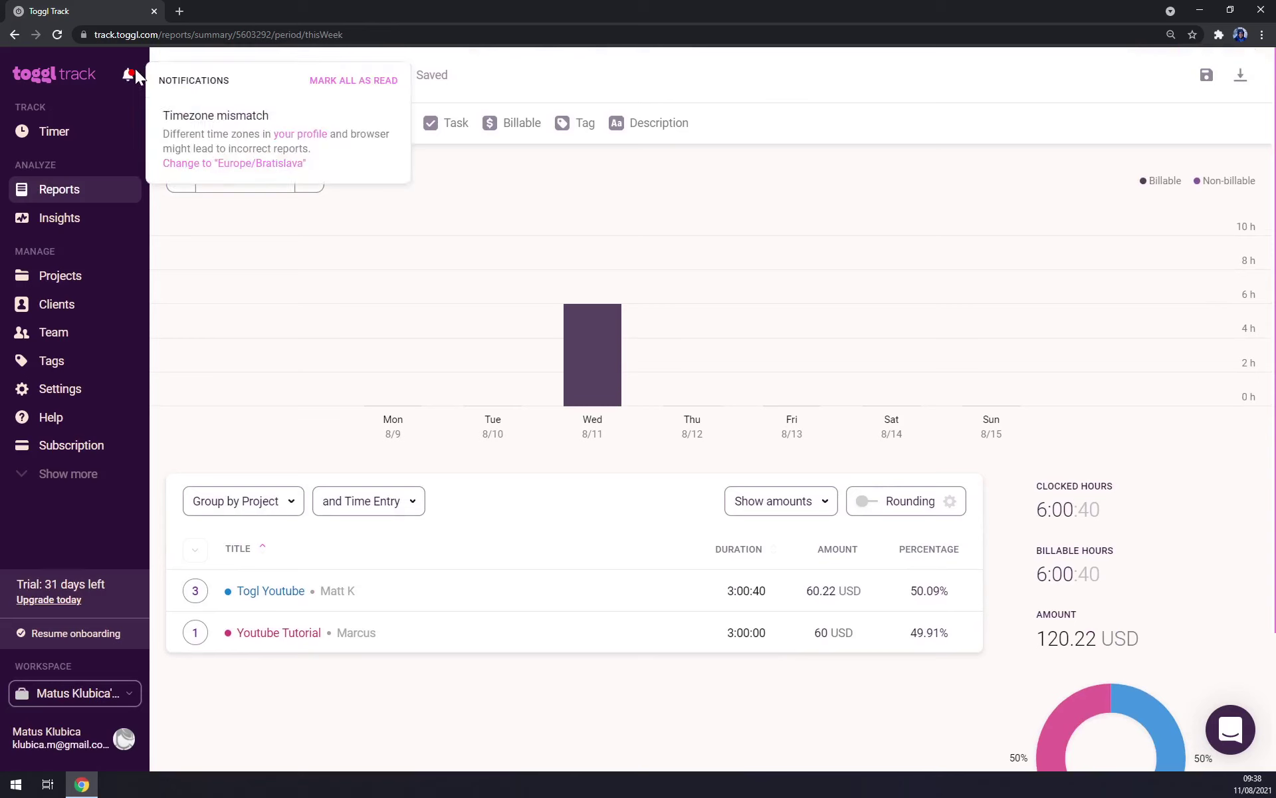
left_click(133, 75)
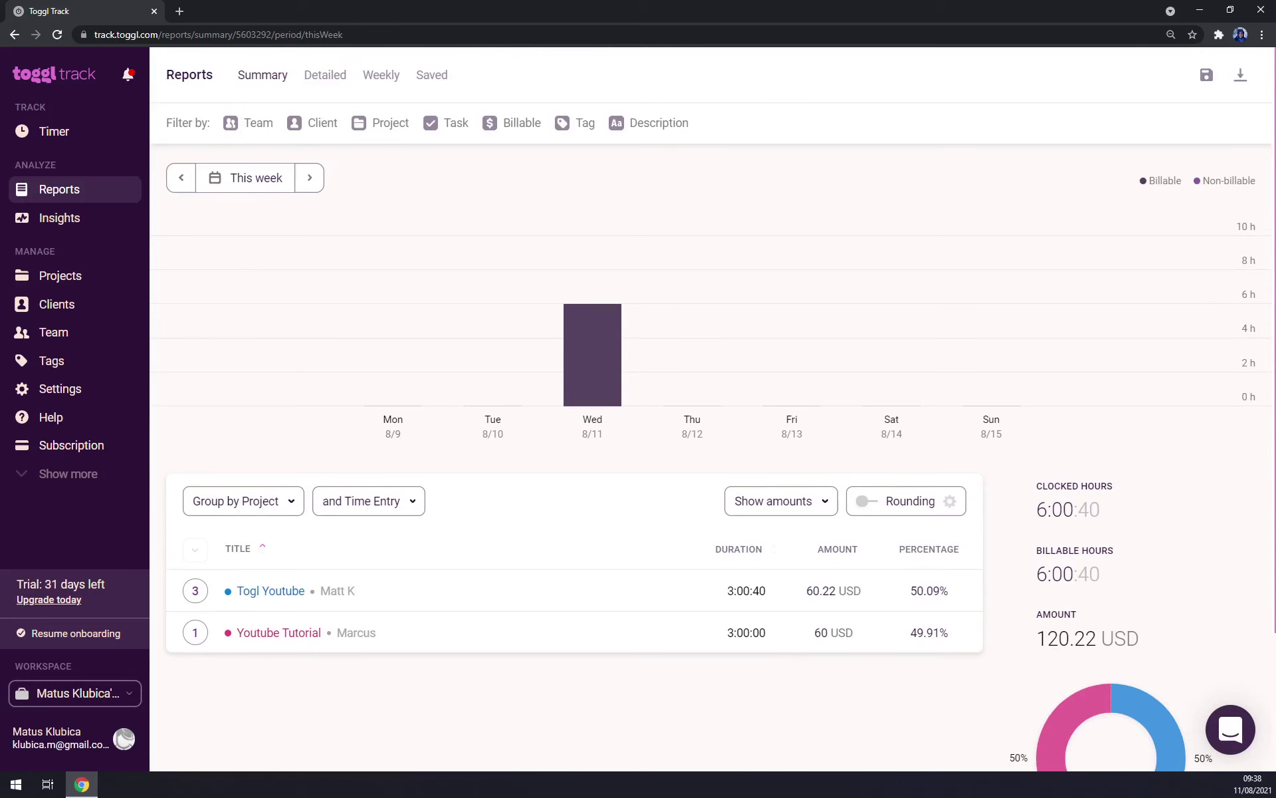
Browse the General, Alerts, Reminders, Integrations, CSV import, Data export and Single Sign On settings, then return to Timer
left_click(71, 391)
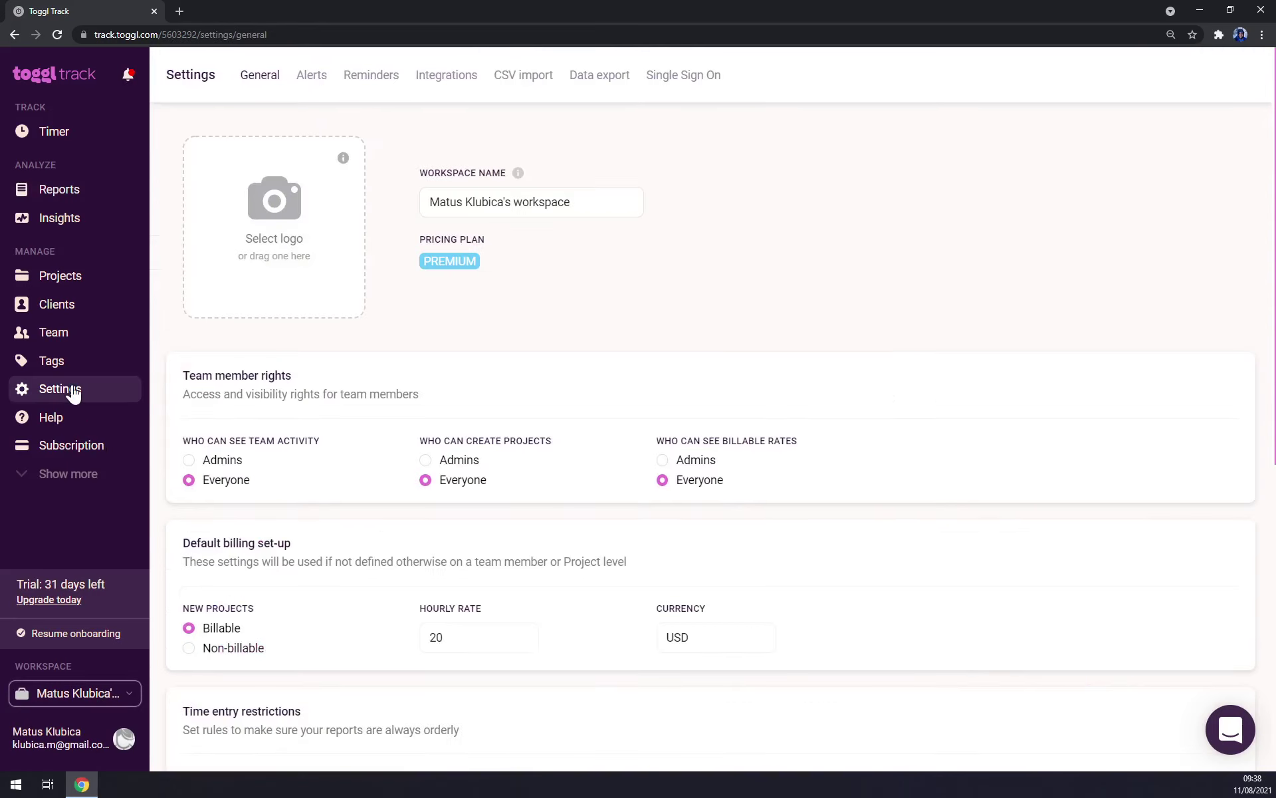
left_click(311, 76)
left_click(378, 77)
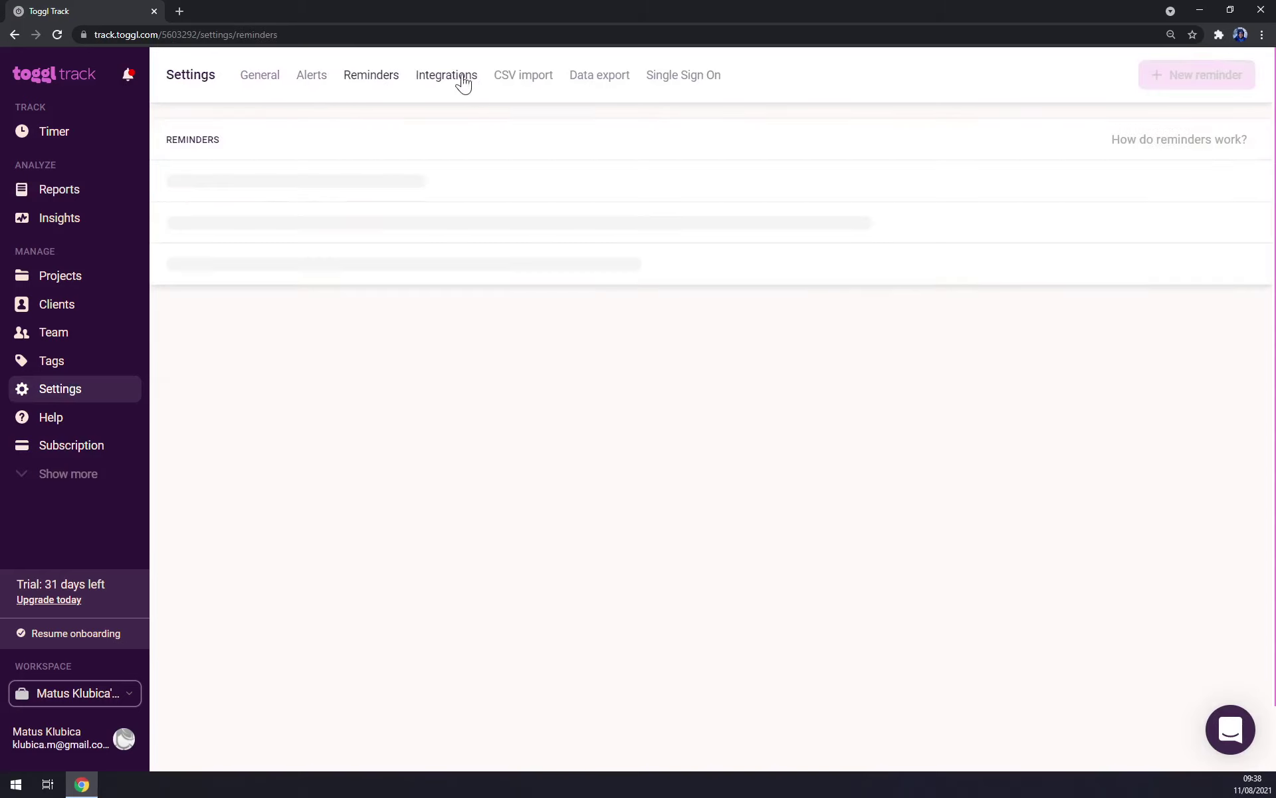
left_click(446, 77)
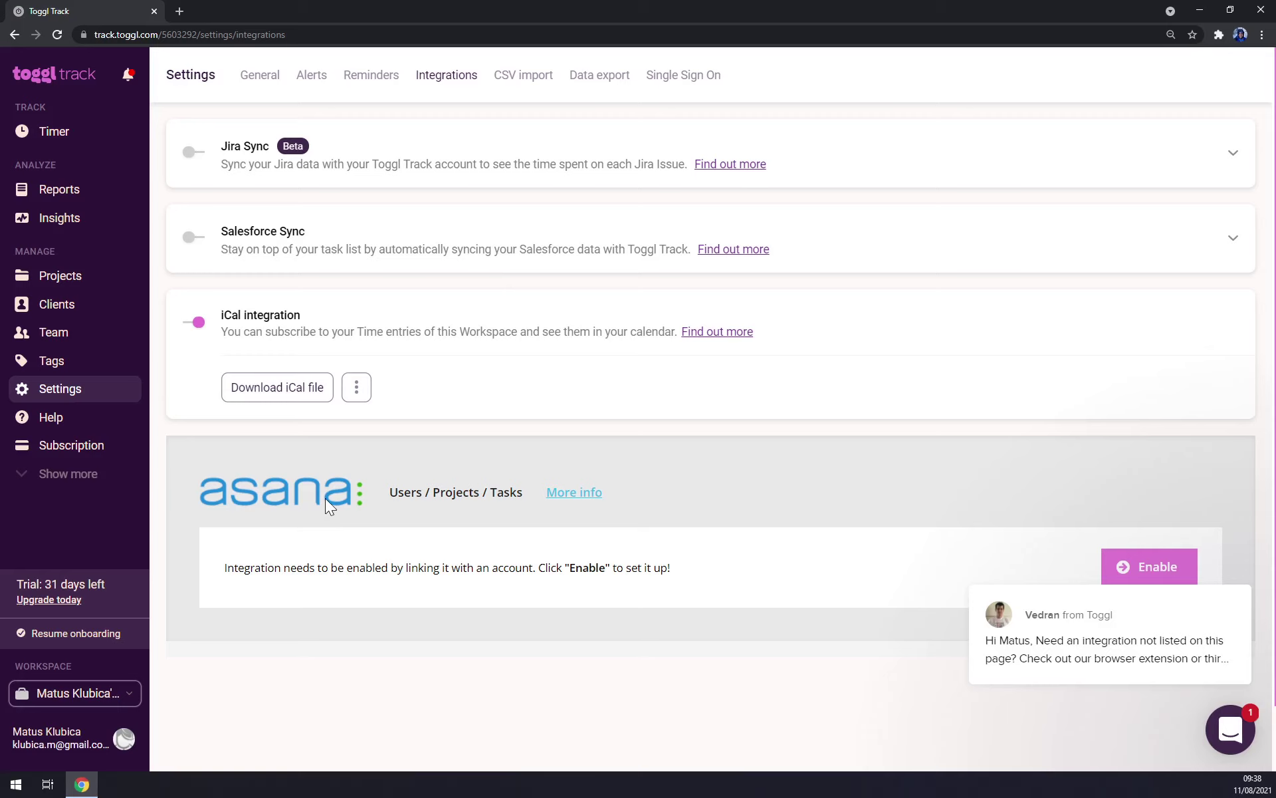
left_click(525, 75)
left_click(605, 76)
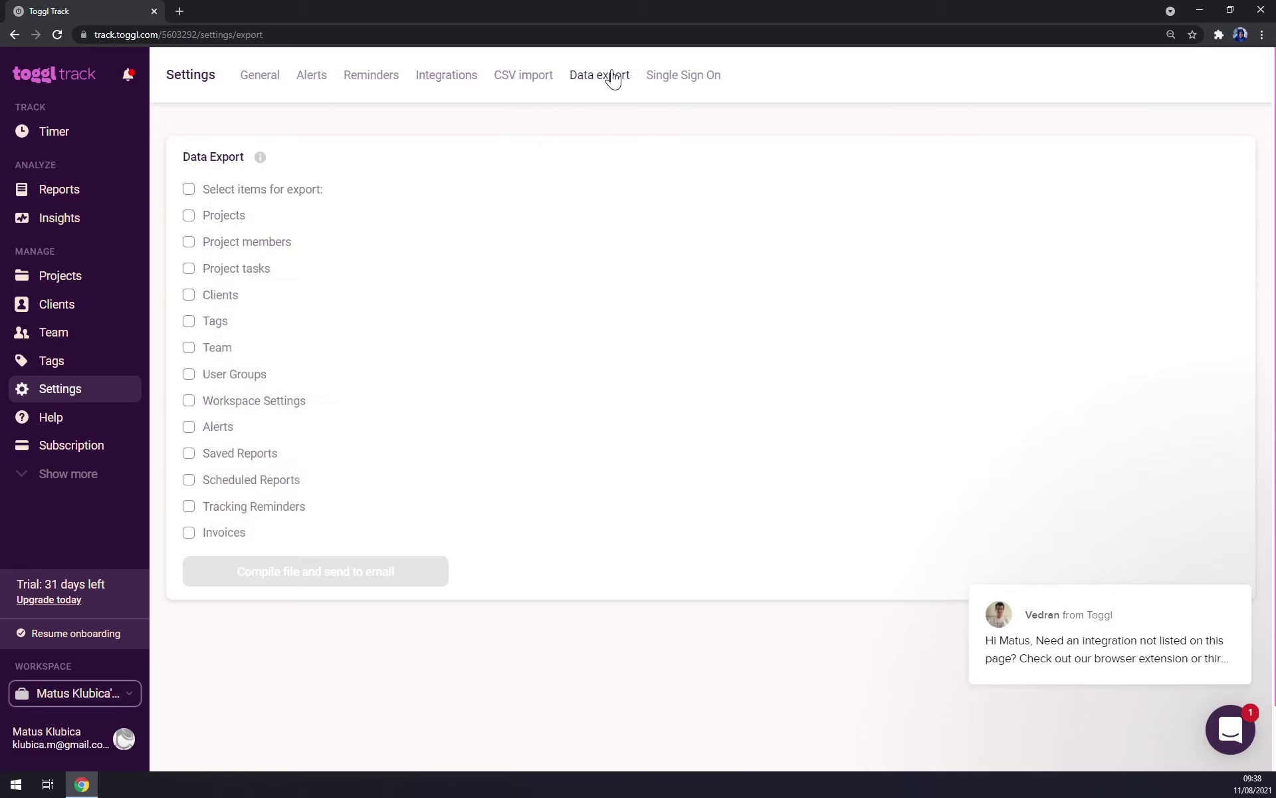
left_click(667, 79)
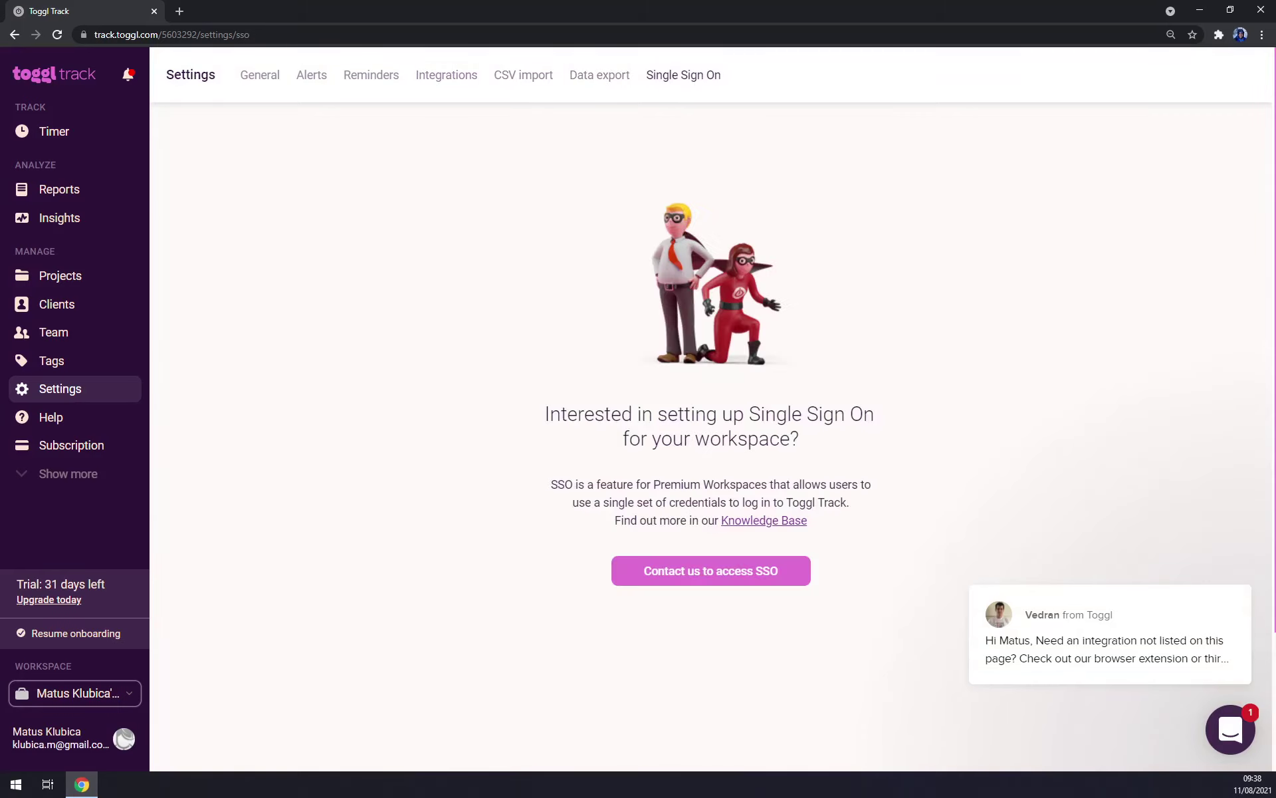
left_click(60, 132)
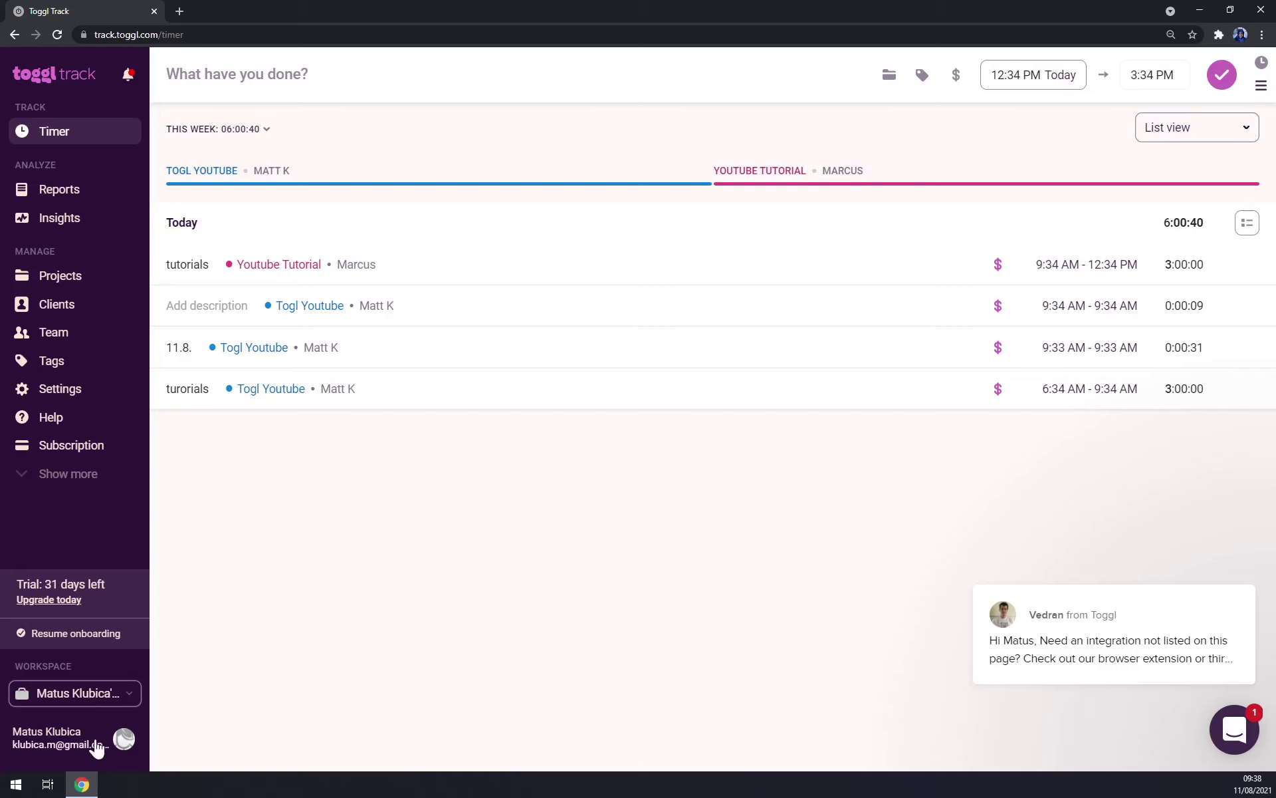
left_click(124, 739)
left_click(298, 467)
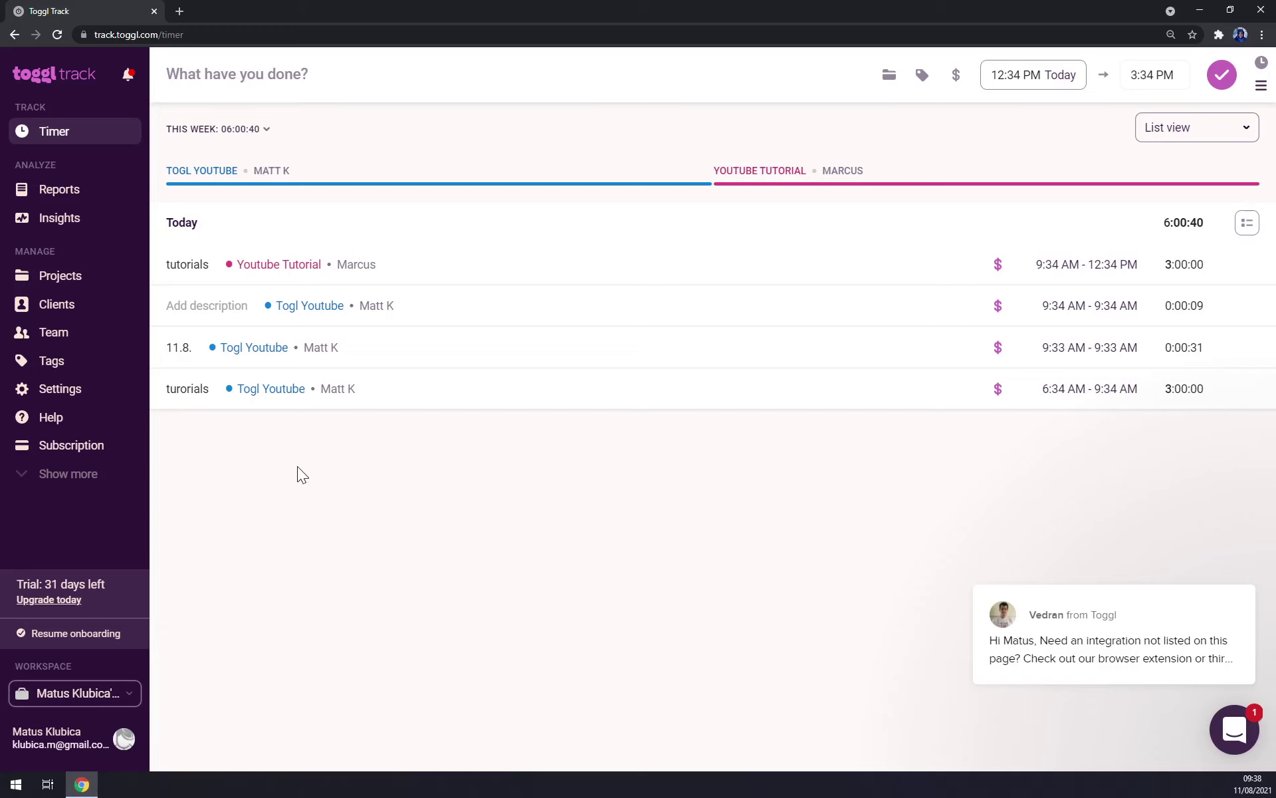